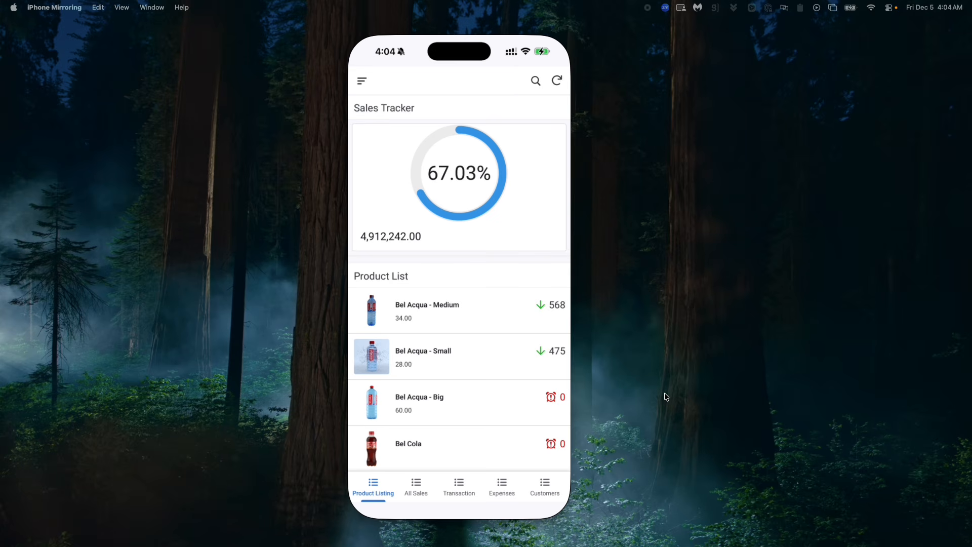
Step: Browse All Sales by year and open the 2025 December sales list, then return to the year list
left_click(415, 485)
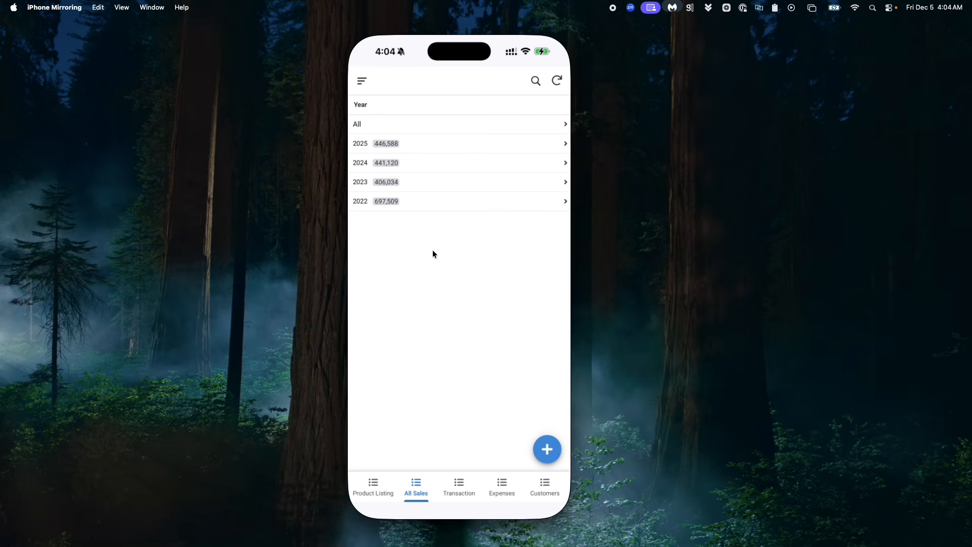
left_click(400, 145)
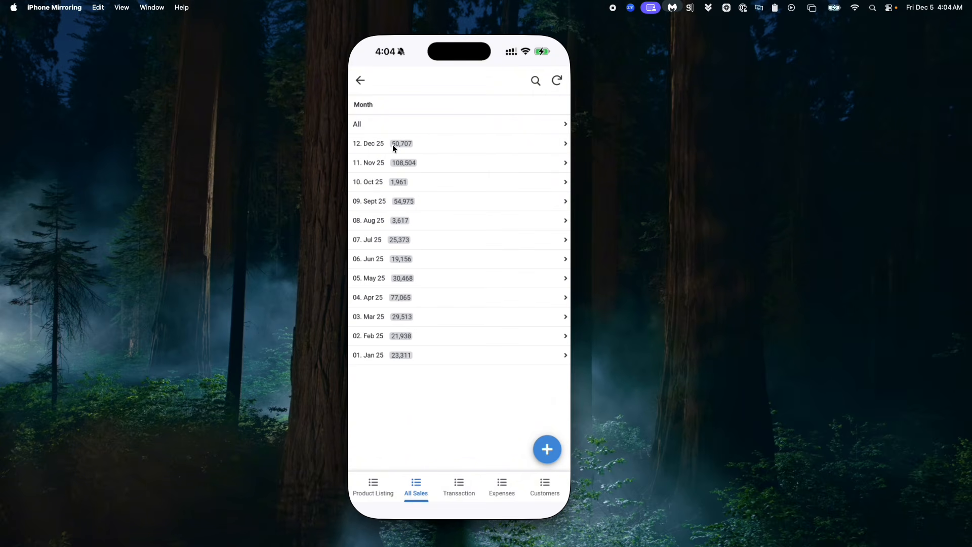
left_click(393, 144)
left_click(359, 82)
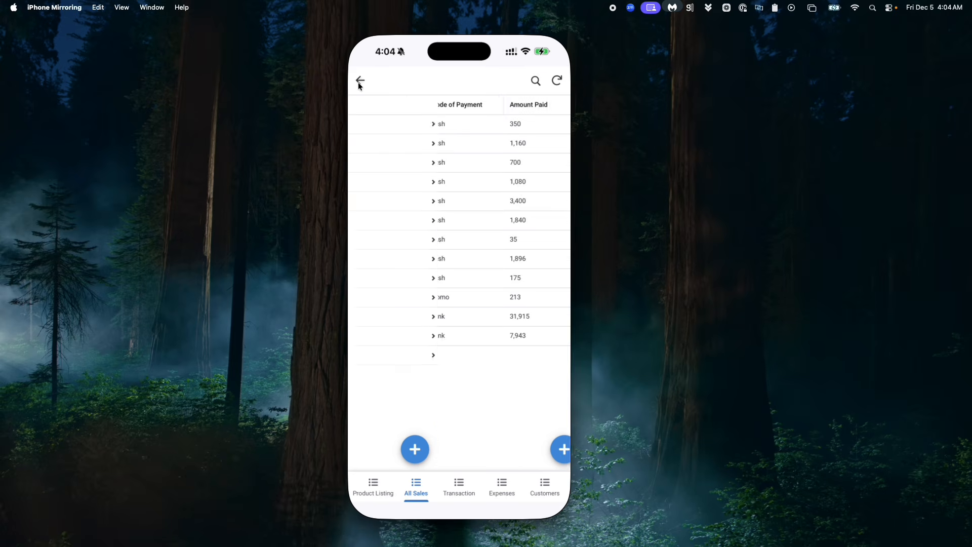
left_click(359, 82)
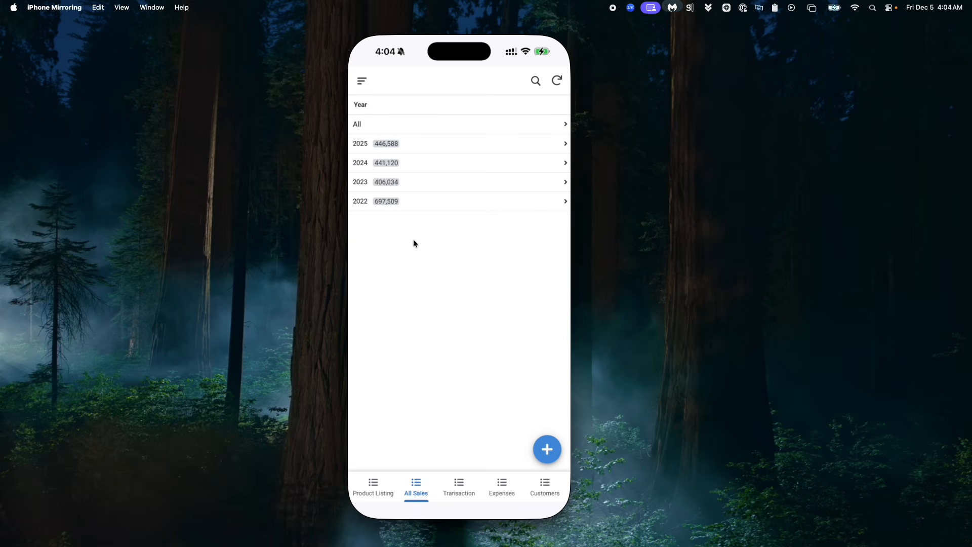
Step: Browse the Transaction views for Today, Dec, 2025, All Sales, and the April 2025 transaction list
left_click(459, 479)
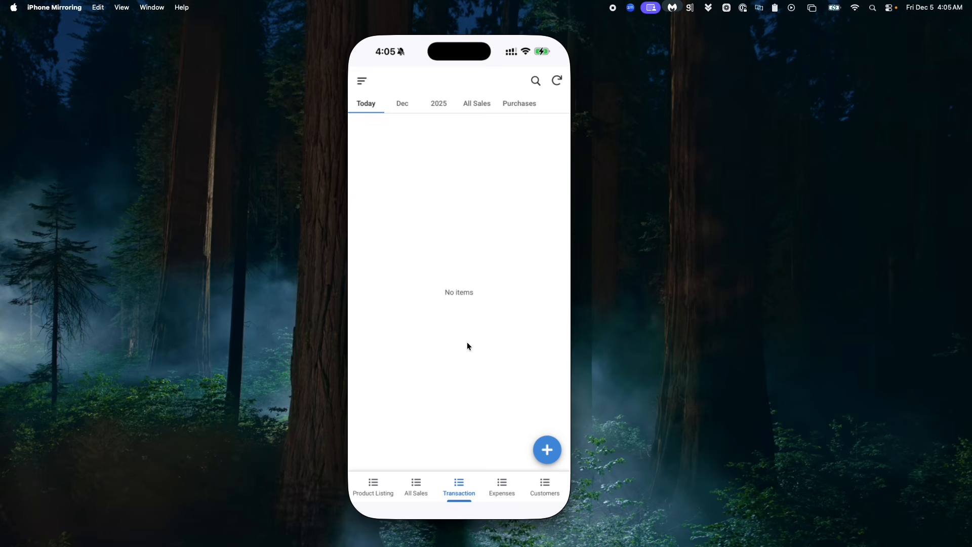
left_click(396, 104)
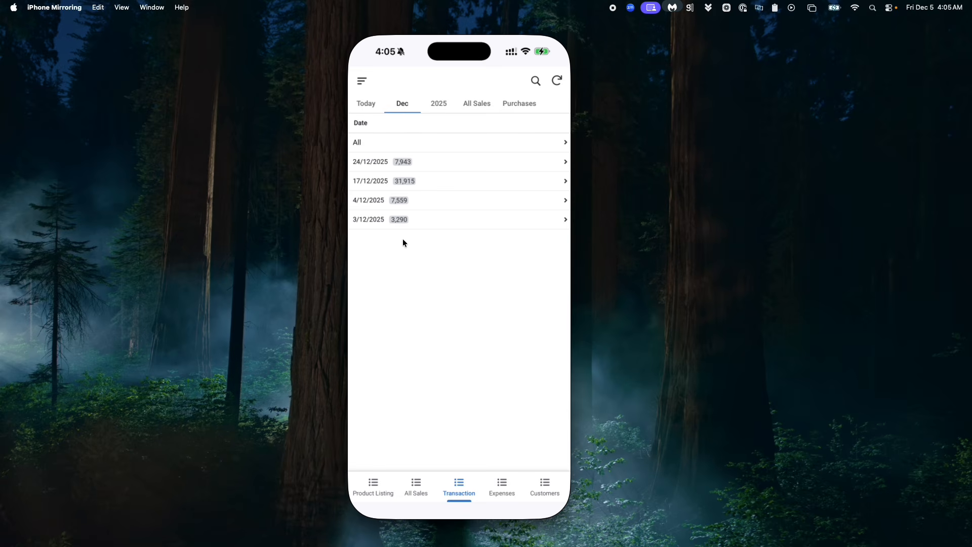
left_click(439, 104)
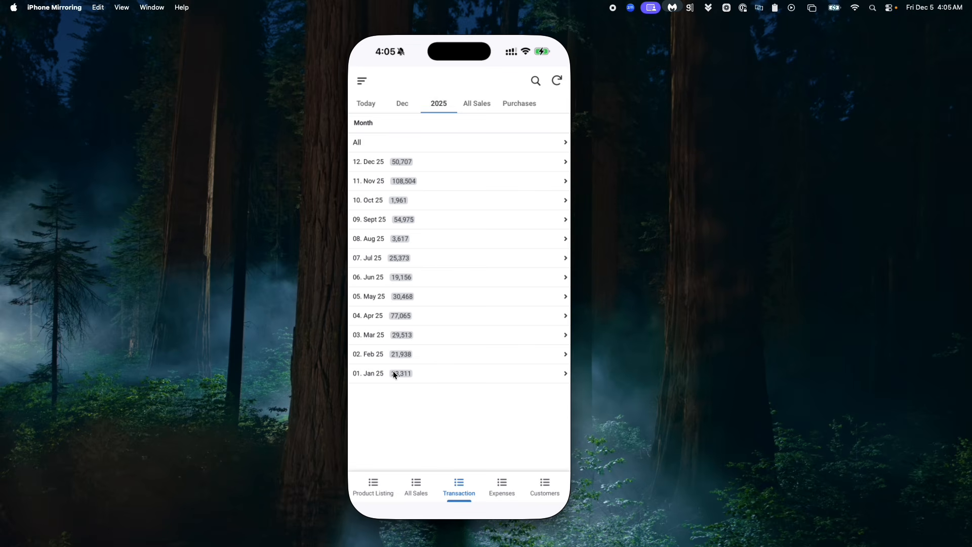
left_click(478, 107)
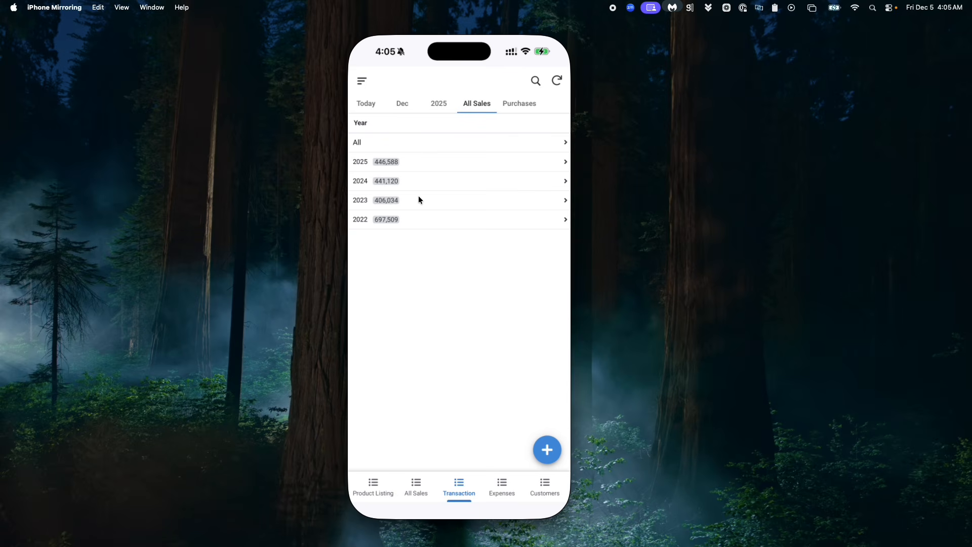
left_click(399, 103)
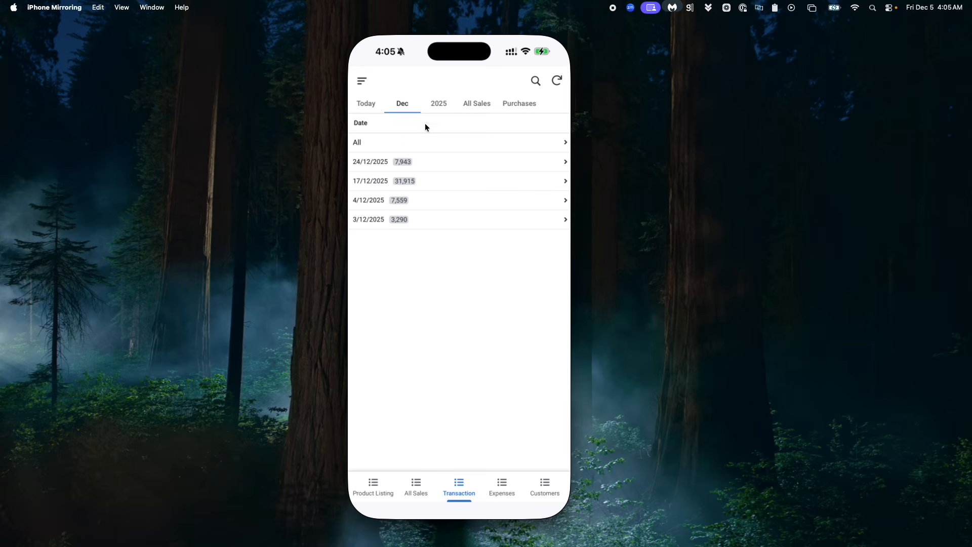
left_click(439, 106)
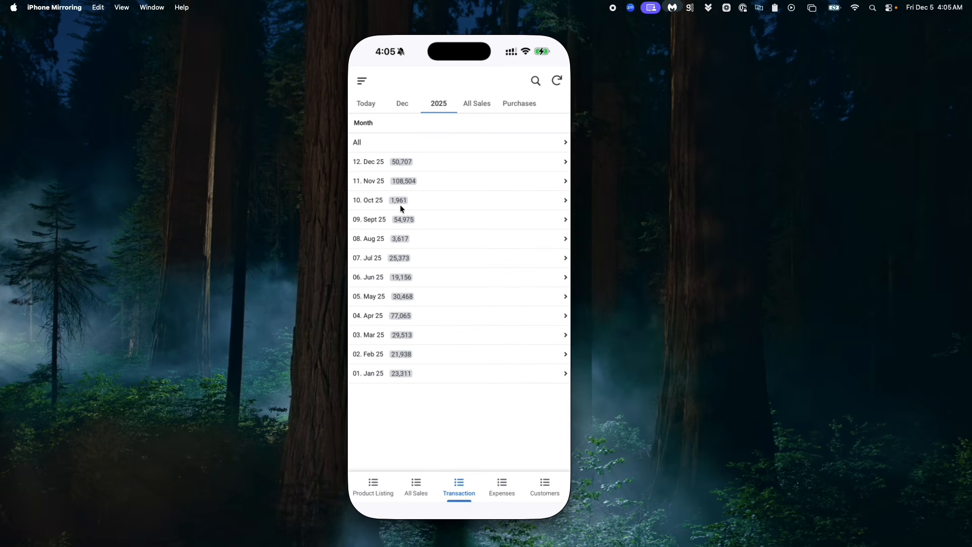
left_click(398, 309)
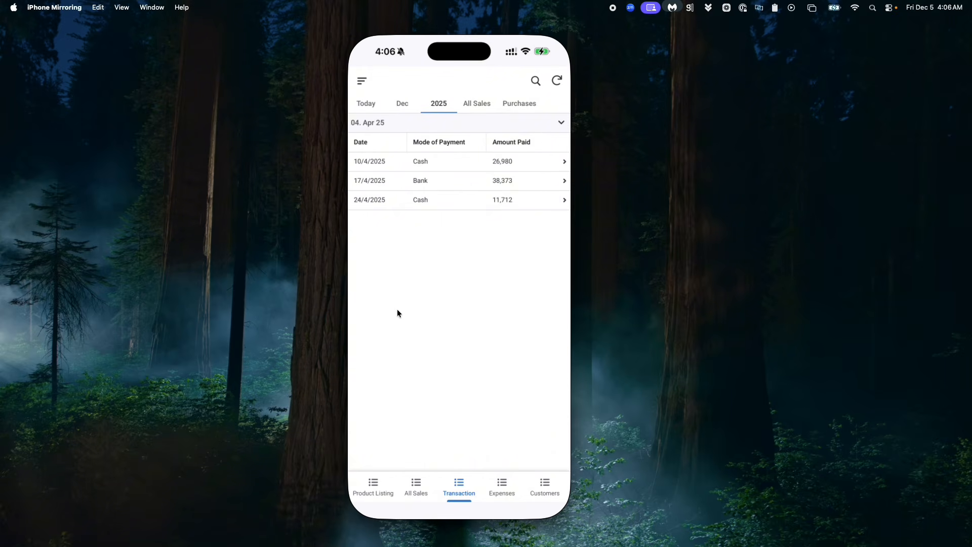
left_click(364, 107)
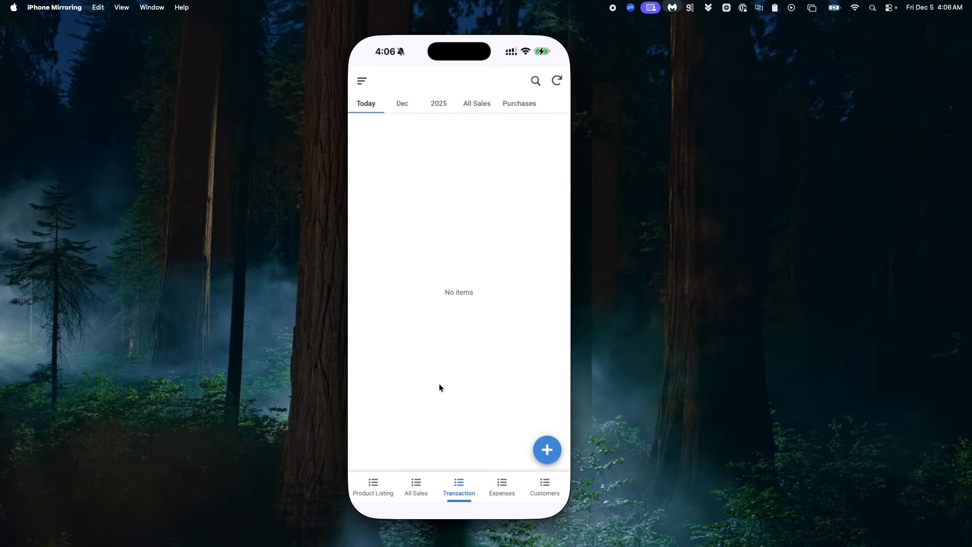
Step: Start a new sales entry from All Sales, with transaction type Sales and payment mode Cash
left_click(412, 481)
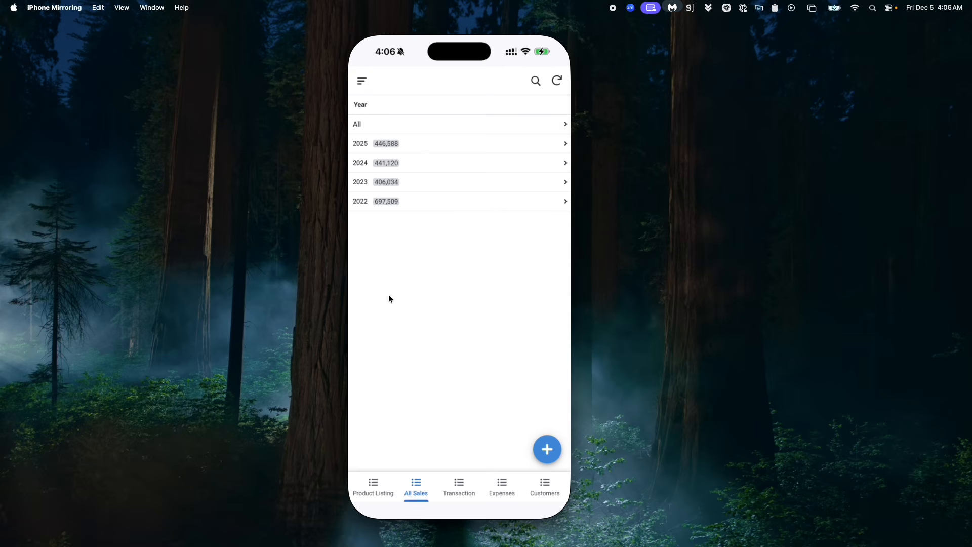
left_click(546, 451)
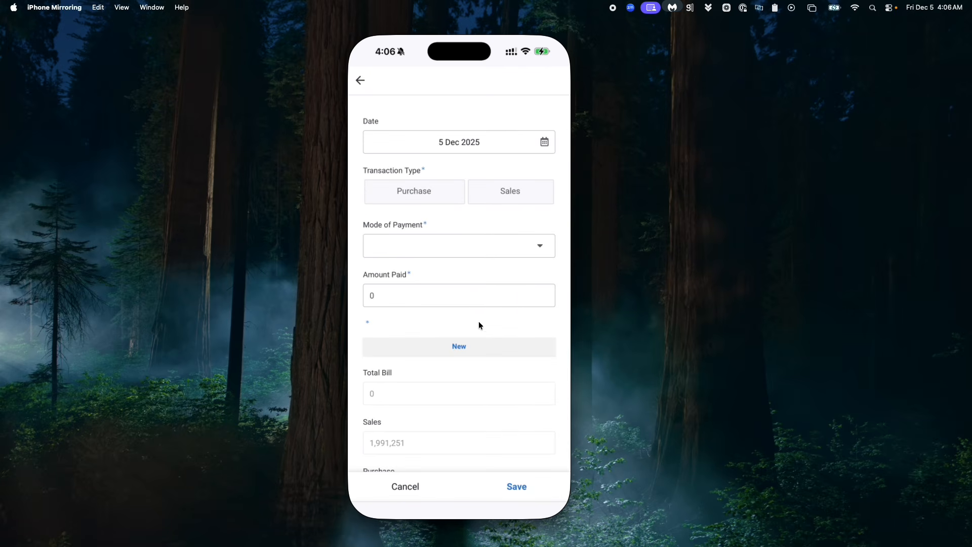
left_click(499, 192)
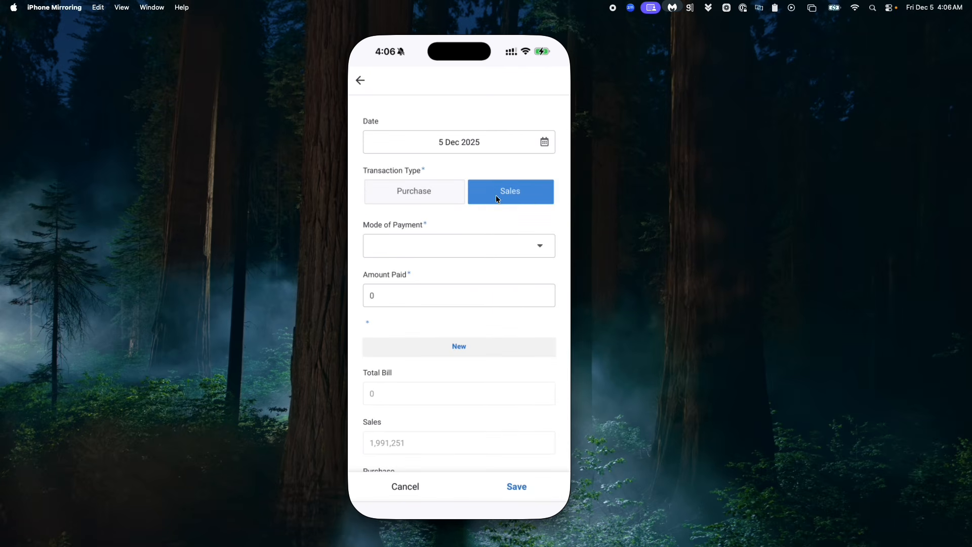
left_click(464, 243)
left_click(384, 139)
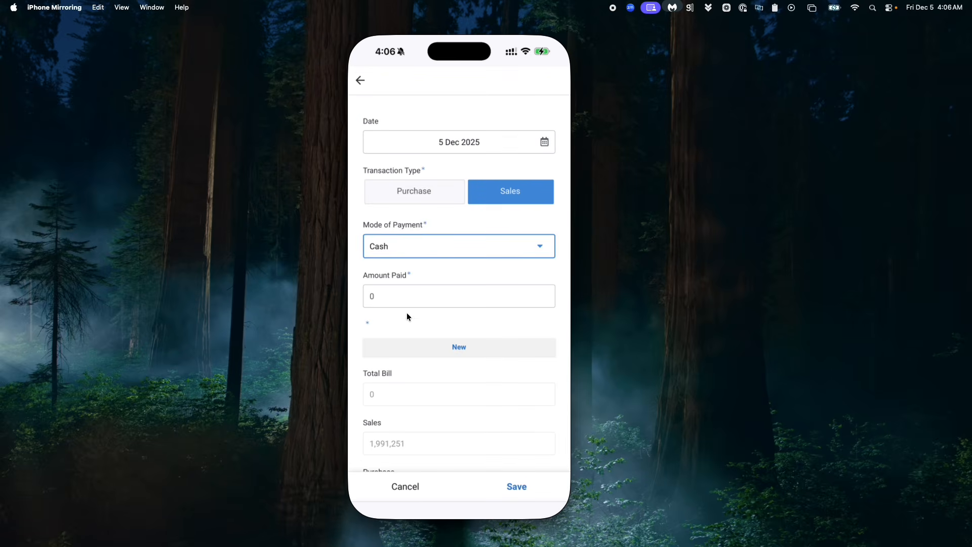
Step: Add a product line for Bel Acqua - Medium with quantity 20 and save the line
left_click(390, 302)
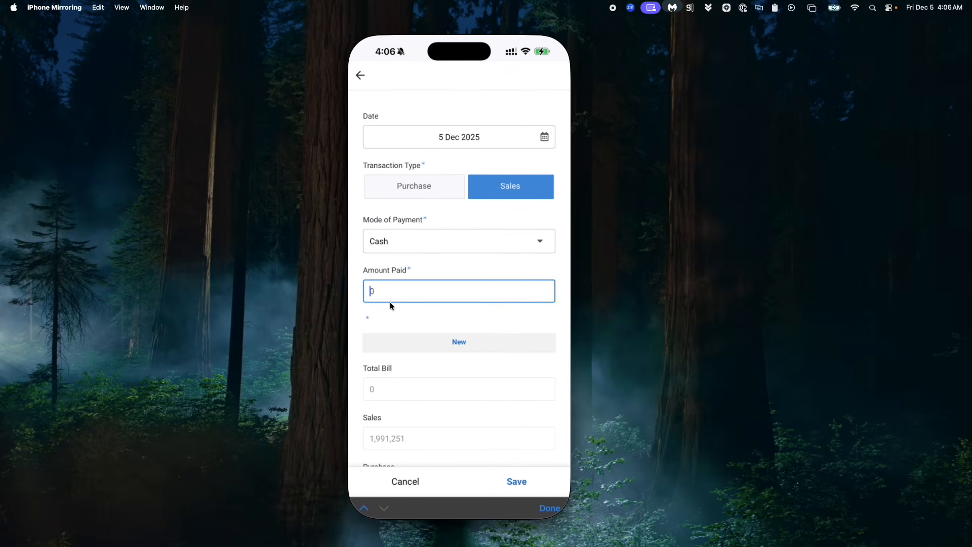
left_click(418, 347)
left_click(409, 144)
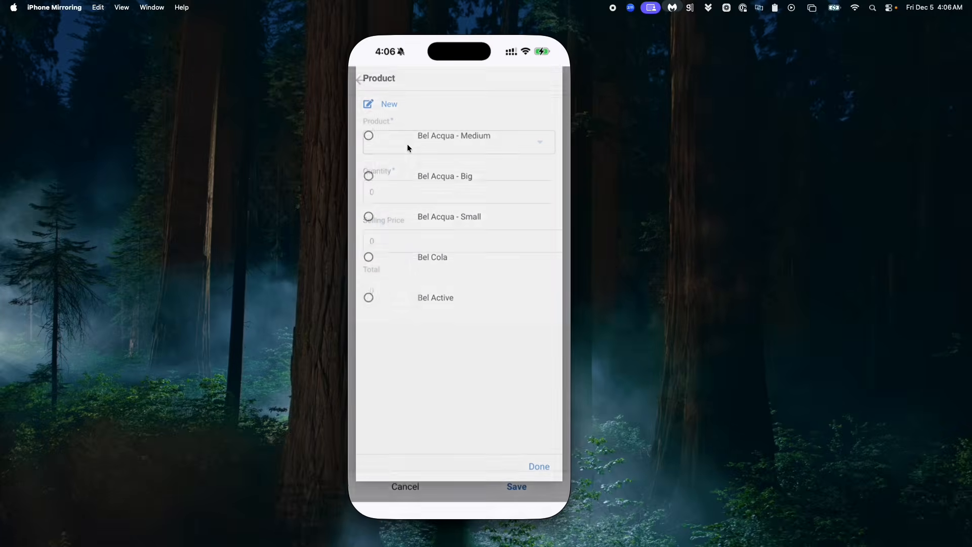
left_click(416, 148)
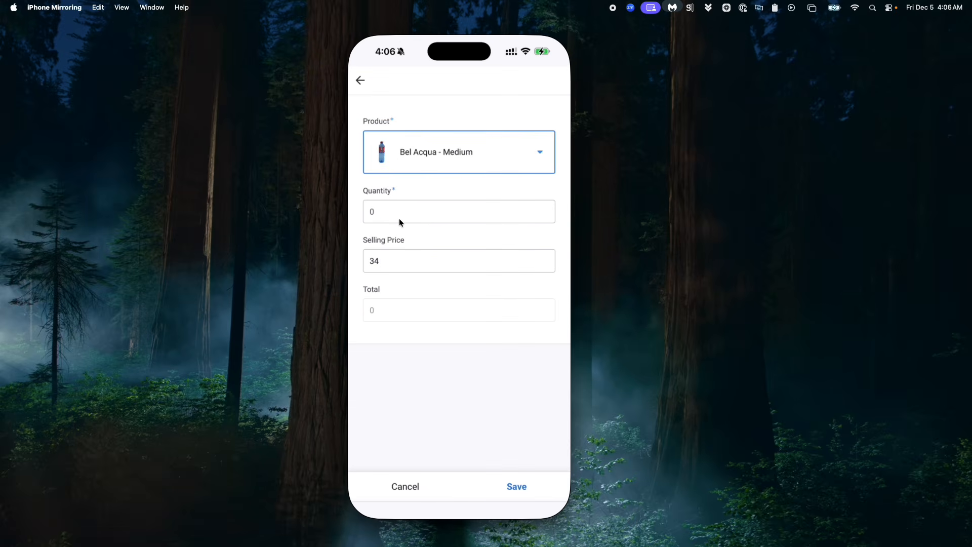
left_click(399, 217)
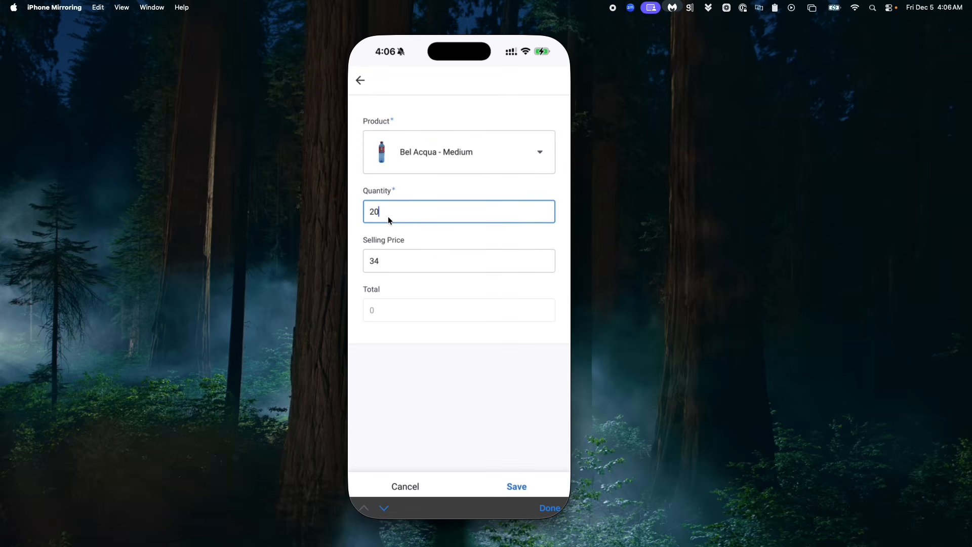
left_click(396, 287)
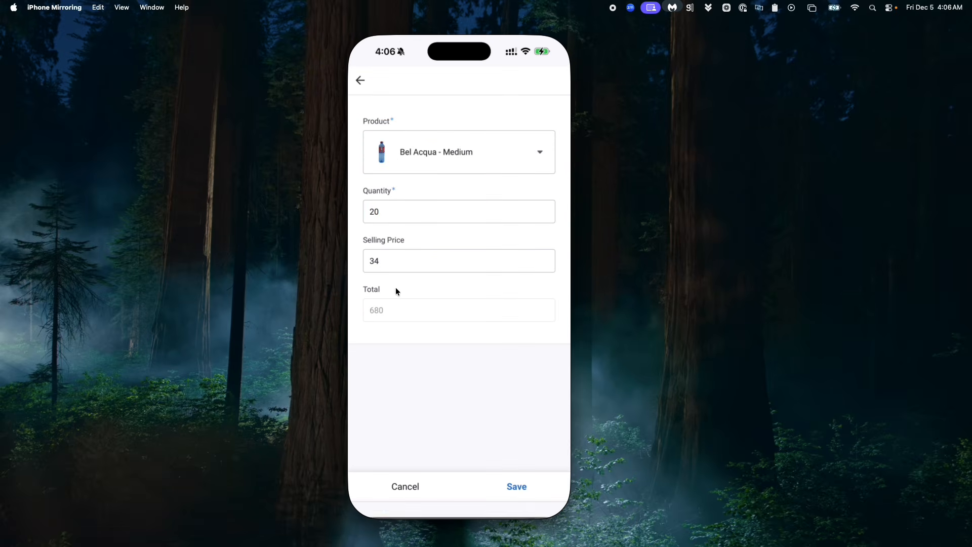
left_click(515, 486)
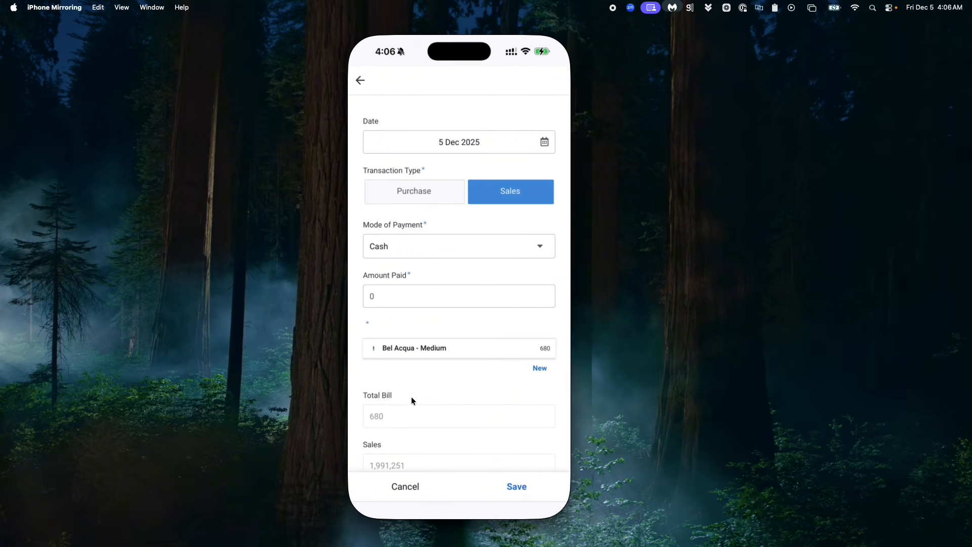
Step: Set the amount paid to 680 and save the sales entry
left_click(397, 297)
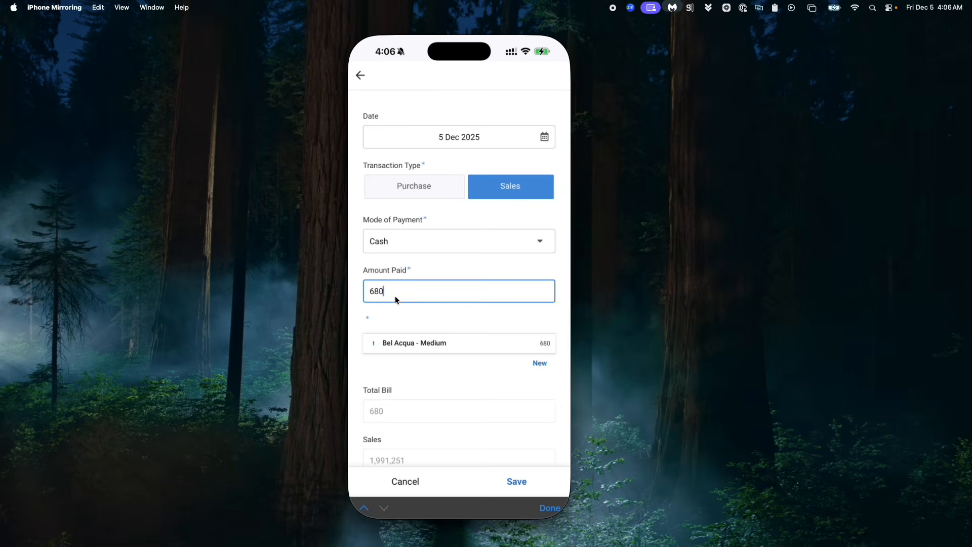
left_click(391, 368)
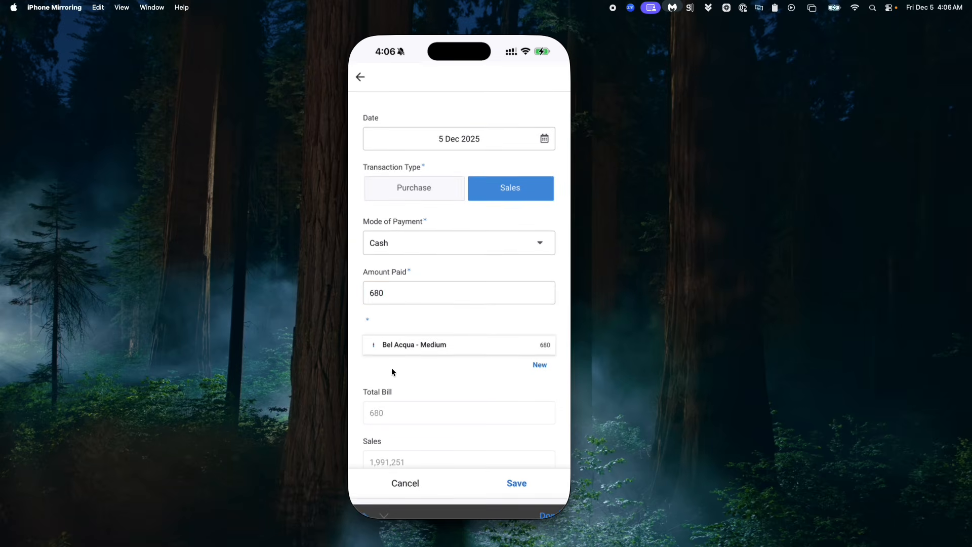
left_click(515, 486)
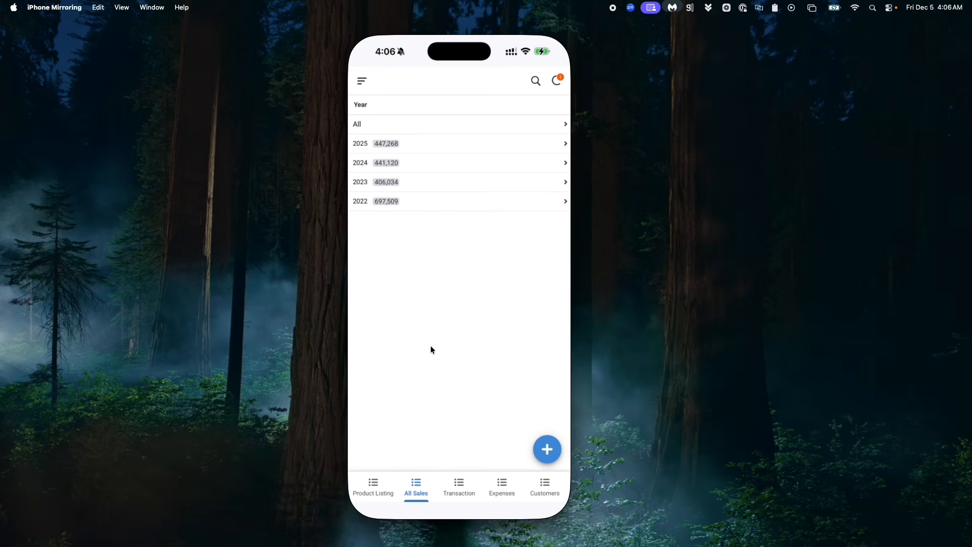
Step: Open the 2025 December sales list to check the new 680 cash entry
left_click(403, 137)
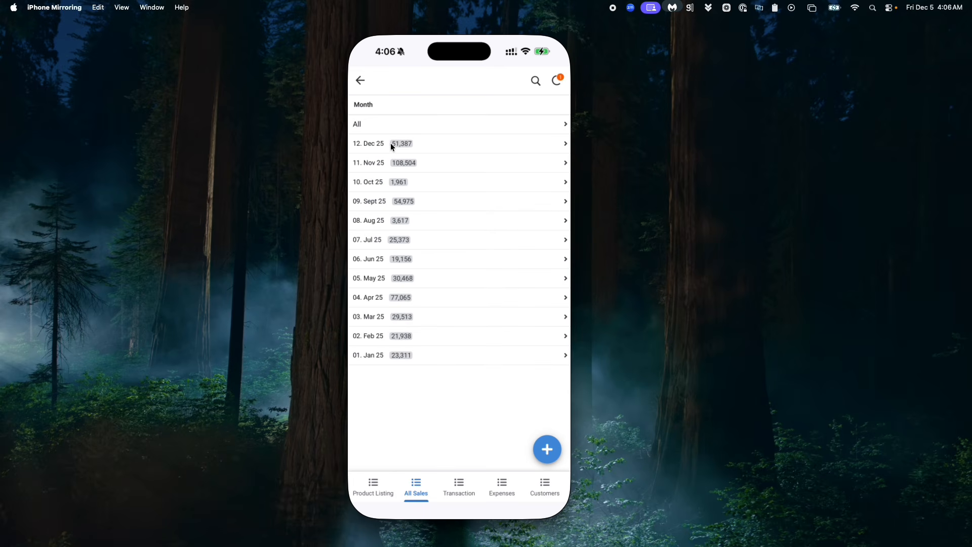
left_click(390, 143)
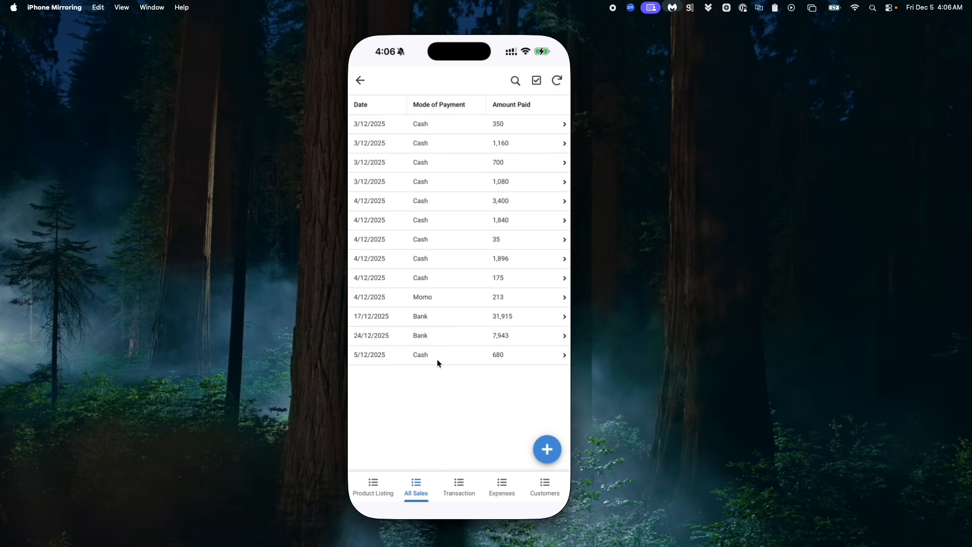
left_click(447, 479)
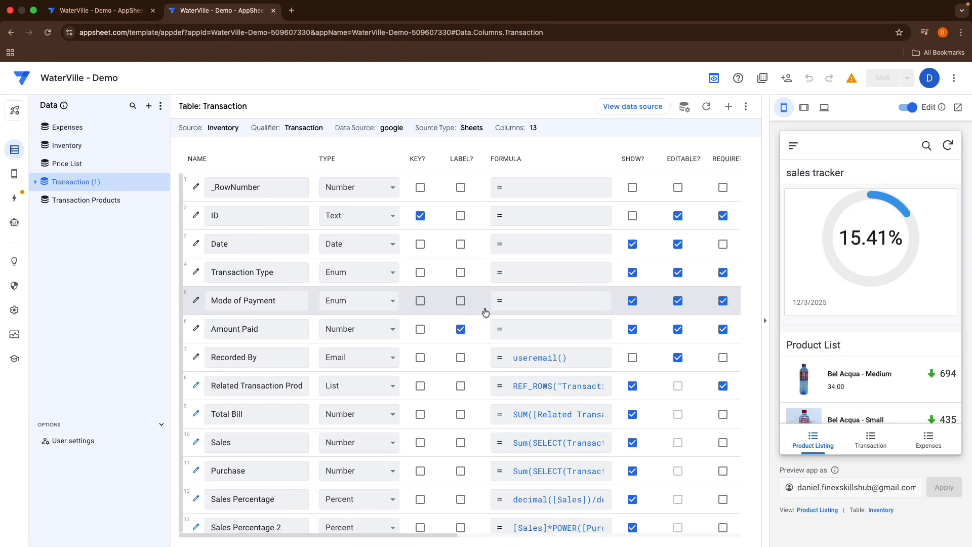
Step: Add a new virtual column to the Transaction table and name it Month
left_click(728, 107)
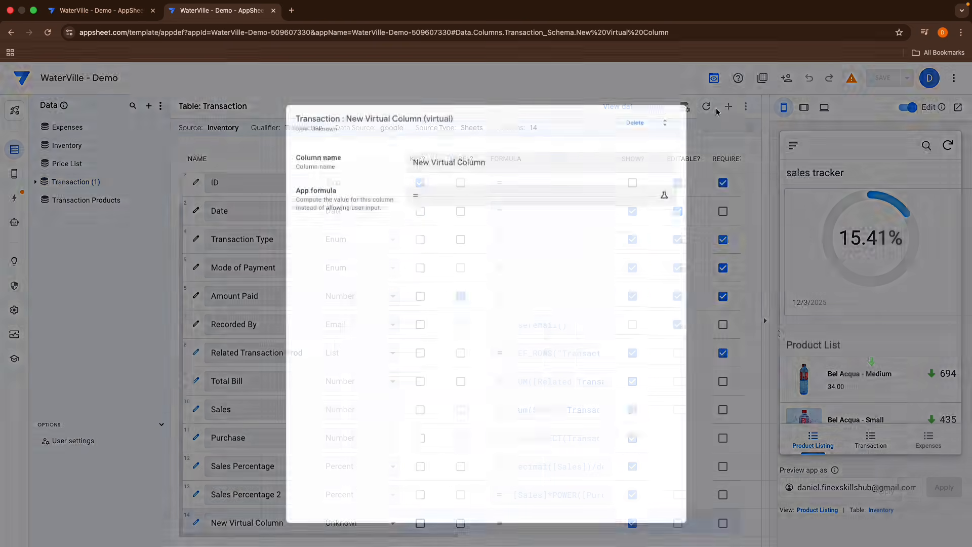
left_click(499, 160)
key("super+a")
key("BackSpace")
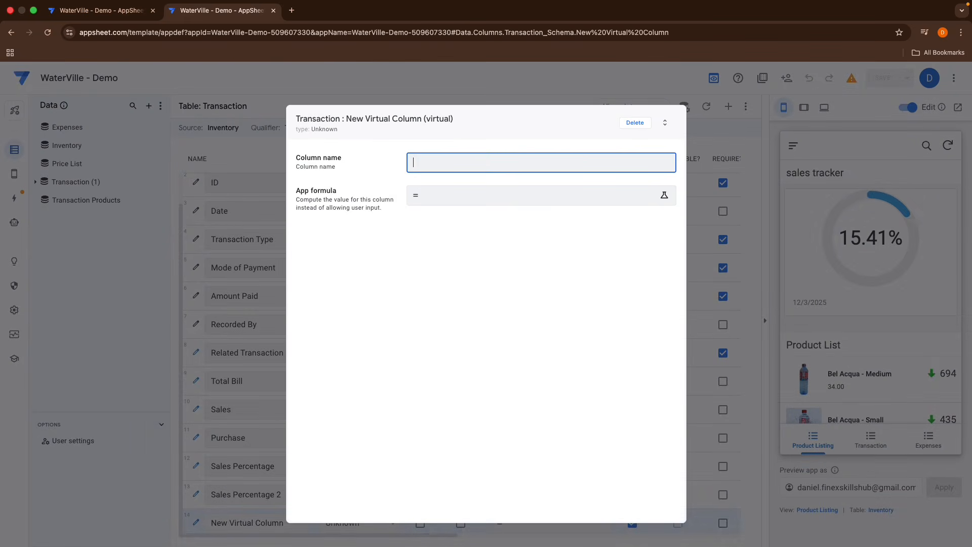
type("Month")
Step: Set the Month column's app formula to TEXT([Date],"MM. MMM YY") and finish editing the column
left_click(439, 203)
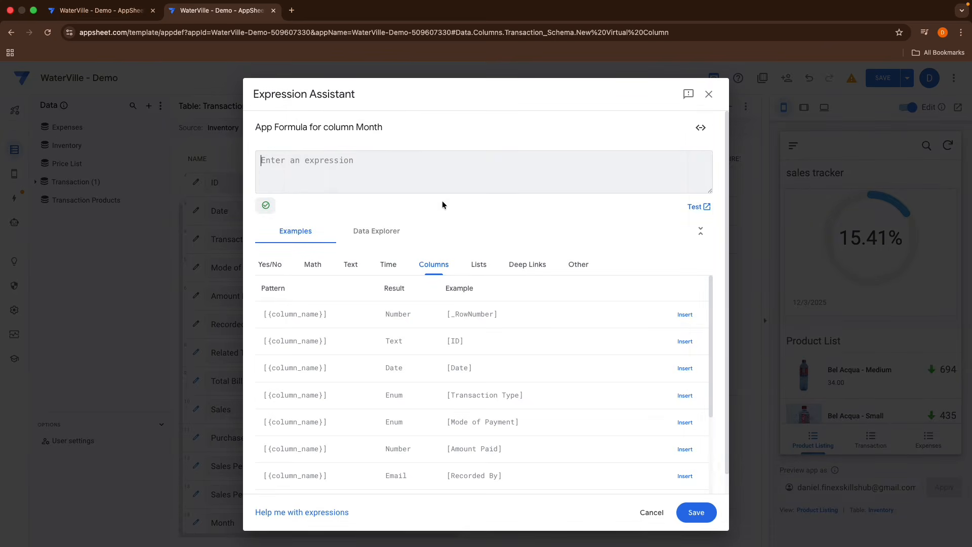
type("TE")
key("Return")
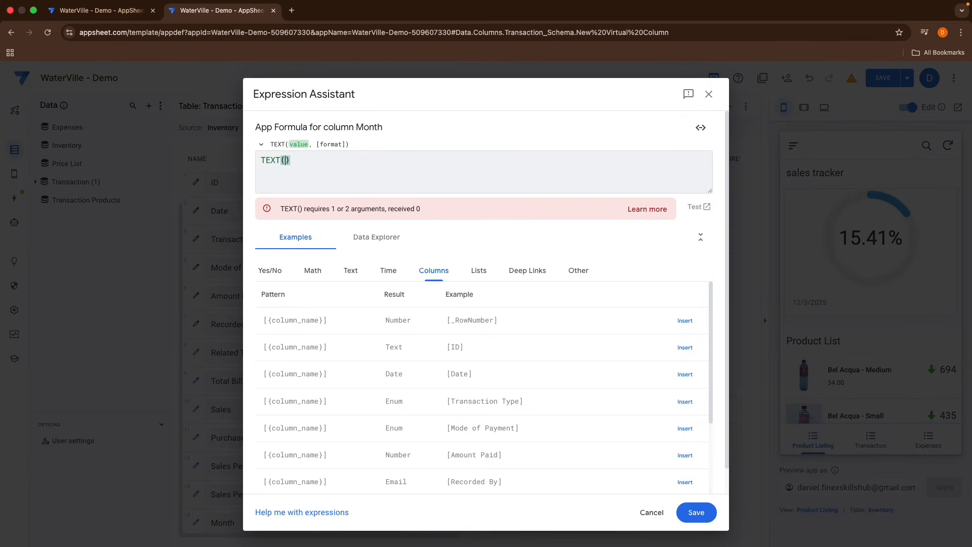
type("[Date]")
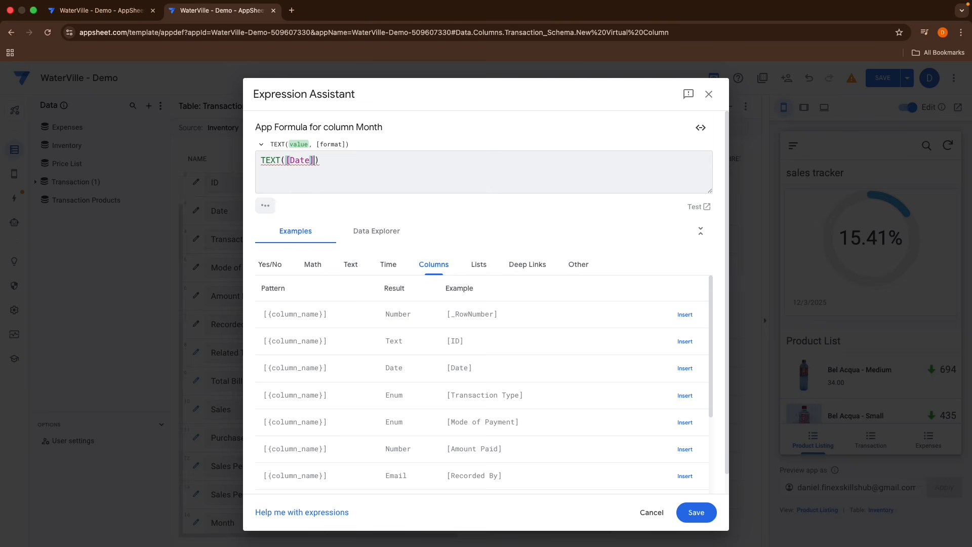
type(",")
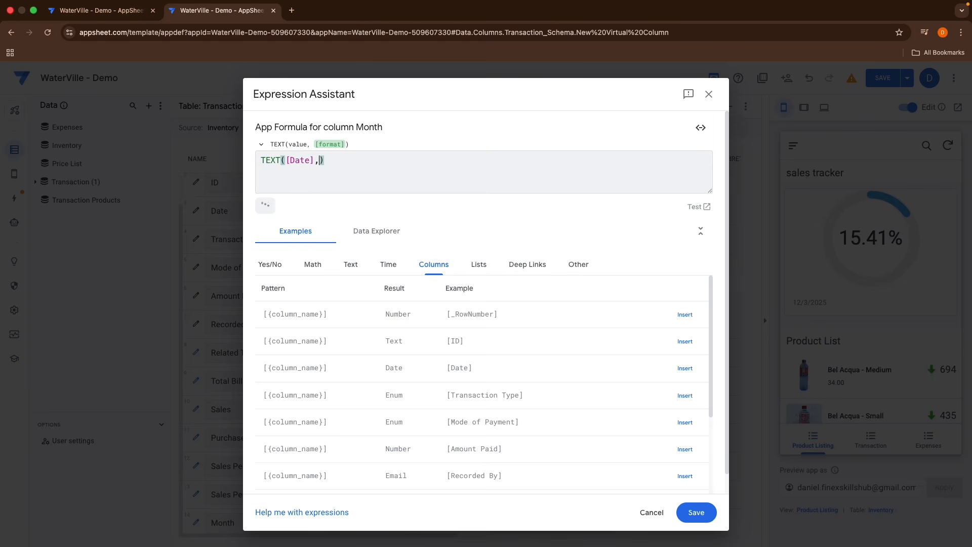
type("\"MM. MMM YY")
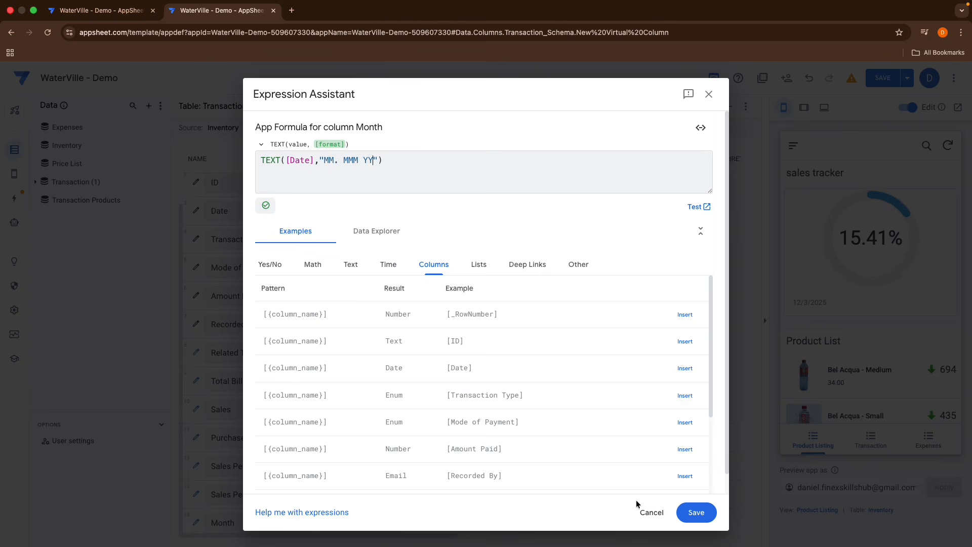
left_click(696, 512)
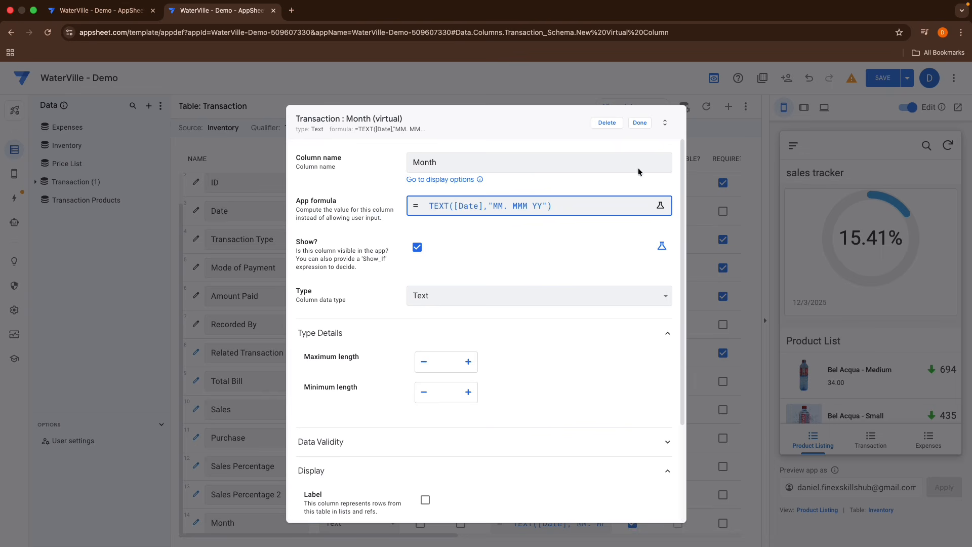
left_click(640, 123)
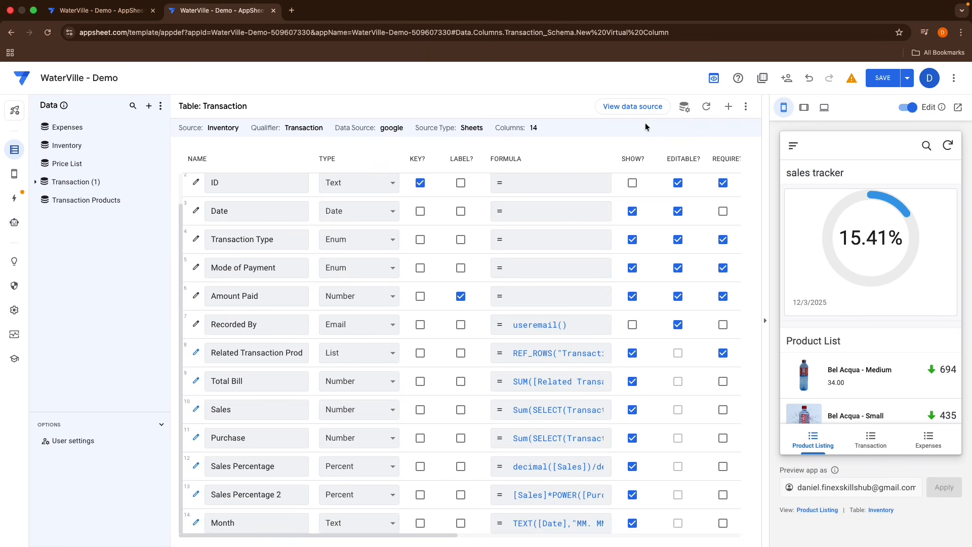
Step: Add another virtual column to the Transaction table and name it Year
left_click(728, 115)
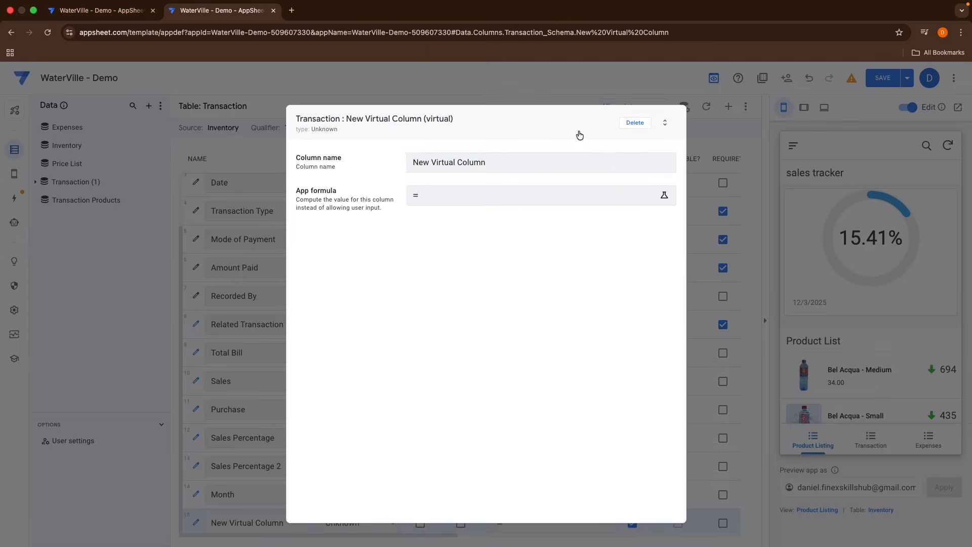
left_click_drag(510, 162, 309, 165)
key("BackSpace")
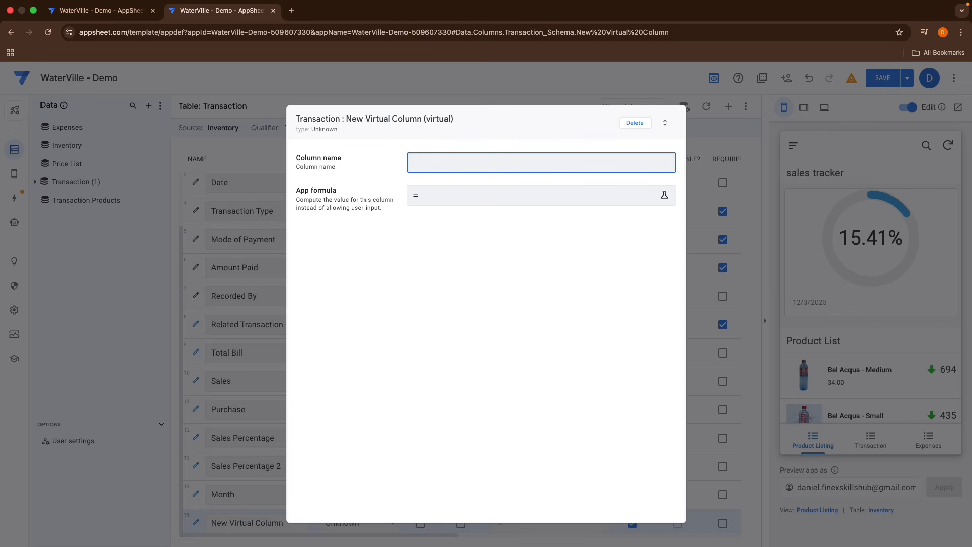
type("Year")
Step: Set the Year column's app formula to YEAR([Date]) and finish editing the column
left_click(433, 198)
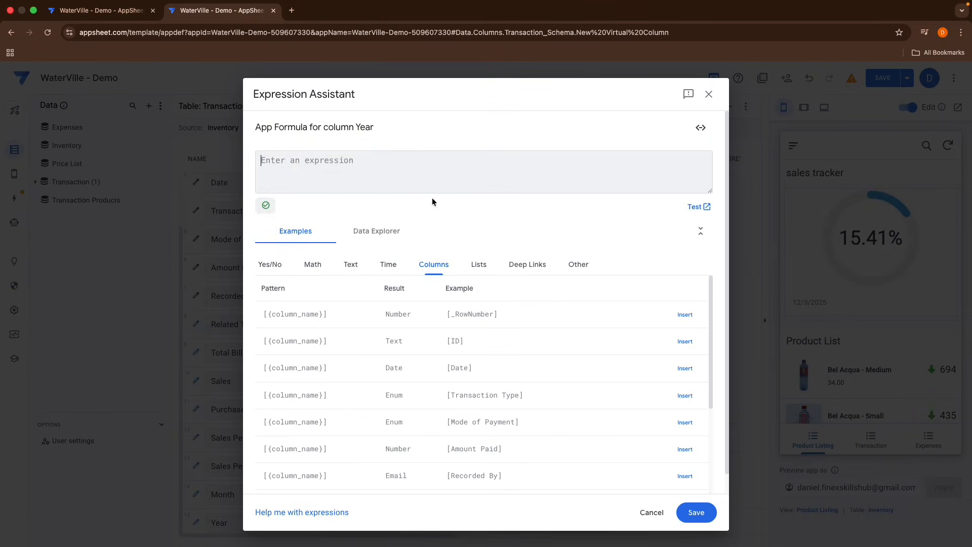
type("Year")
key("Return")
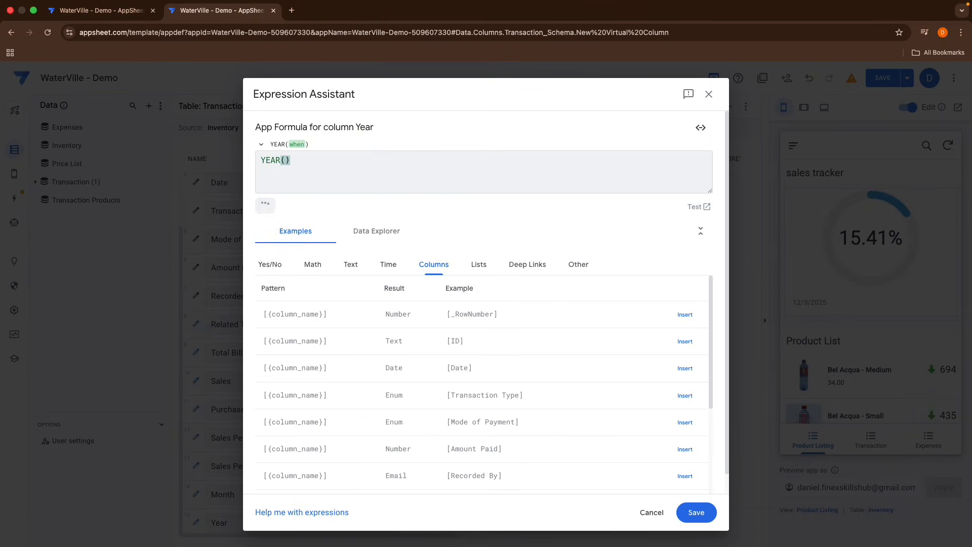
type("[Da")
key("Return")
left_click(696, 512)
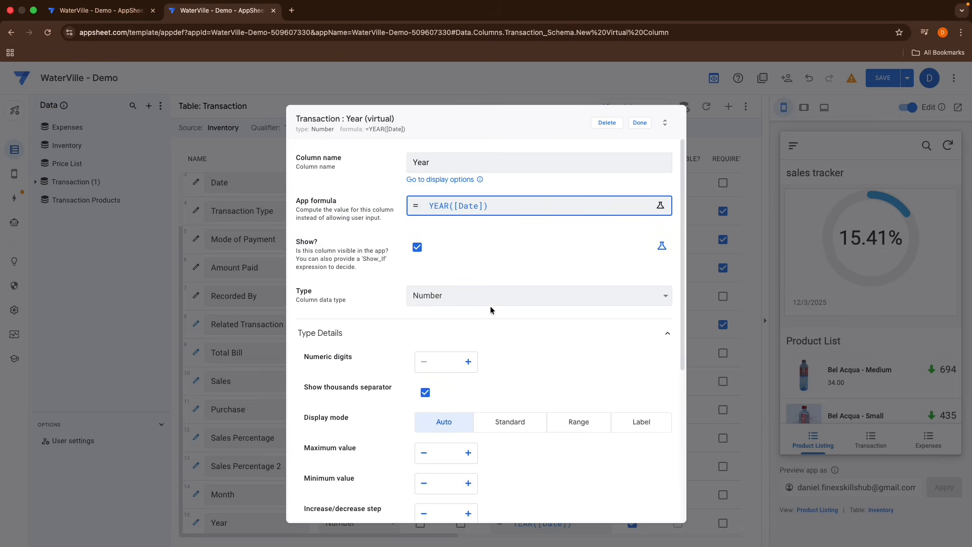
left_click(640, 123)
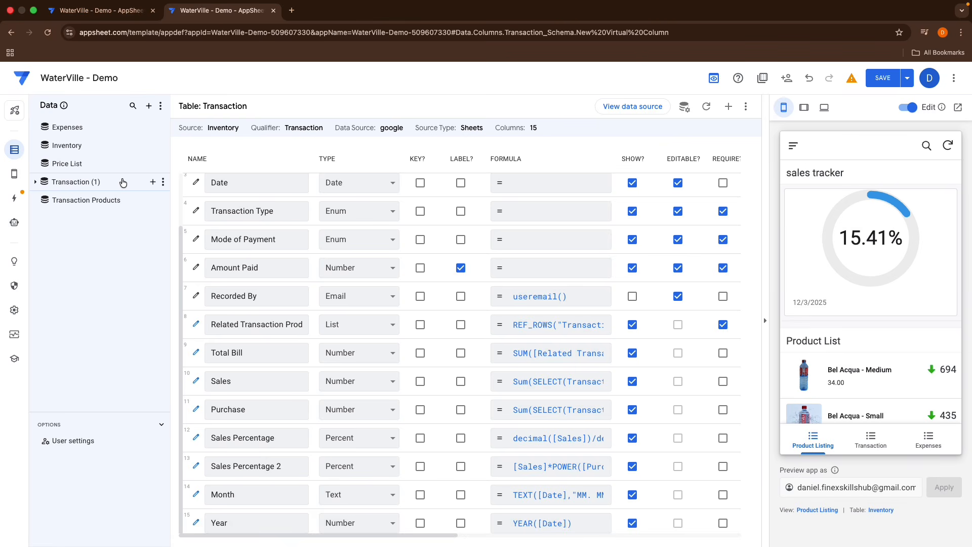
Step: Create a new slice for the Transaction table and name it Todays Sales
left_click(163, 183)
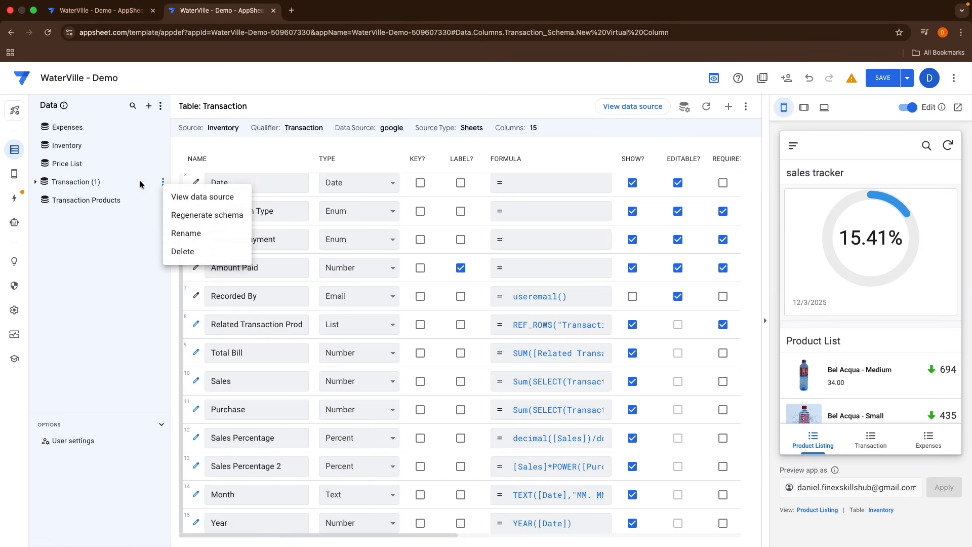
left_click(140, 180)
left_click(151, 183)
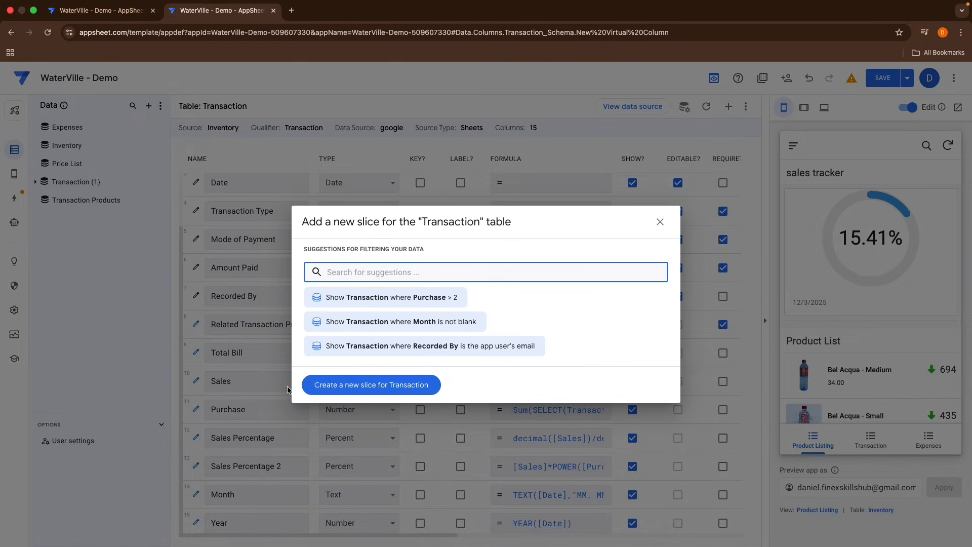
left_click(324, 386)
left_click(324, 146)
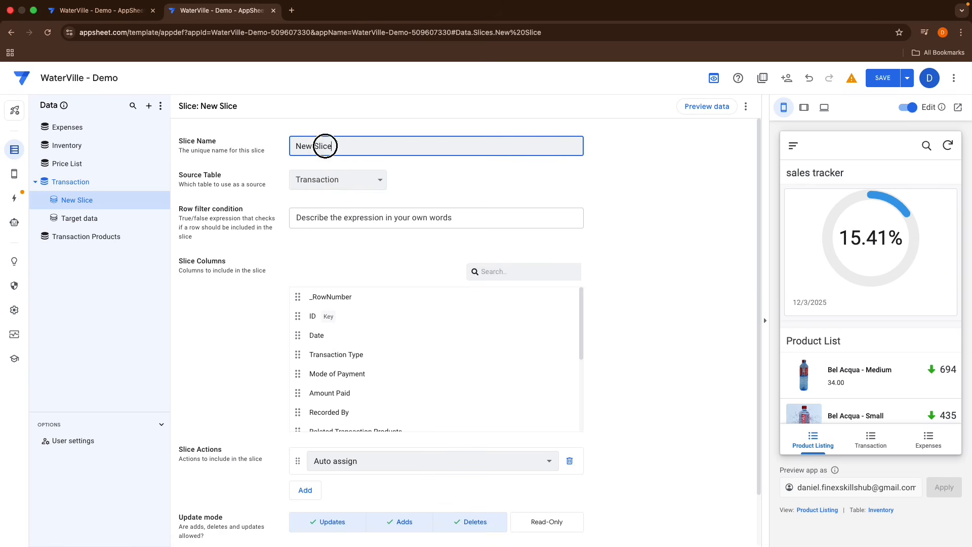
key("super+a")
key("BackSpace")
type("Today's Sales")
Step: Set the slice's row filter condition to and([Date]=TODAY(),[Transaction Type]="Sales")
left_click(316, 214)
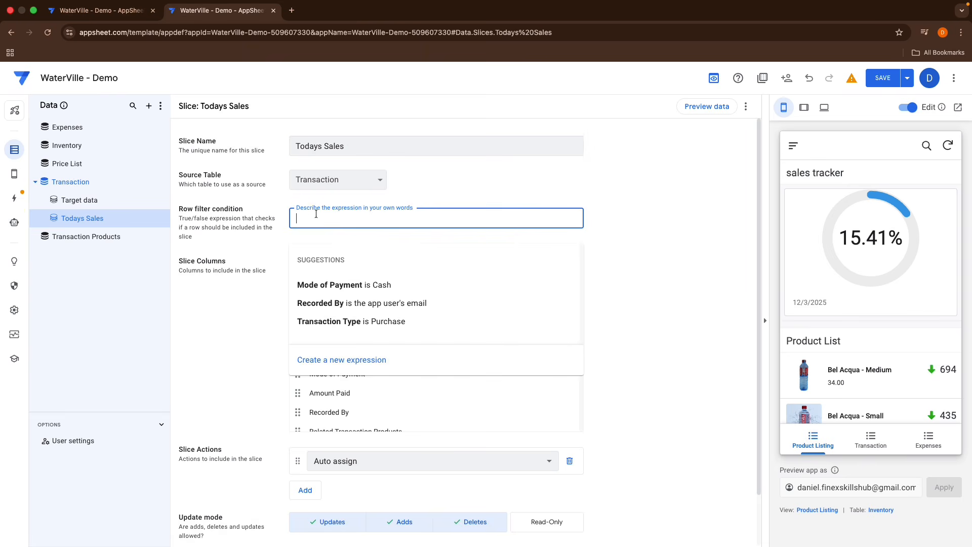
left_click(304, 360)
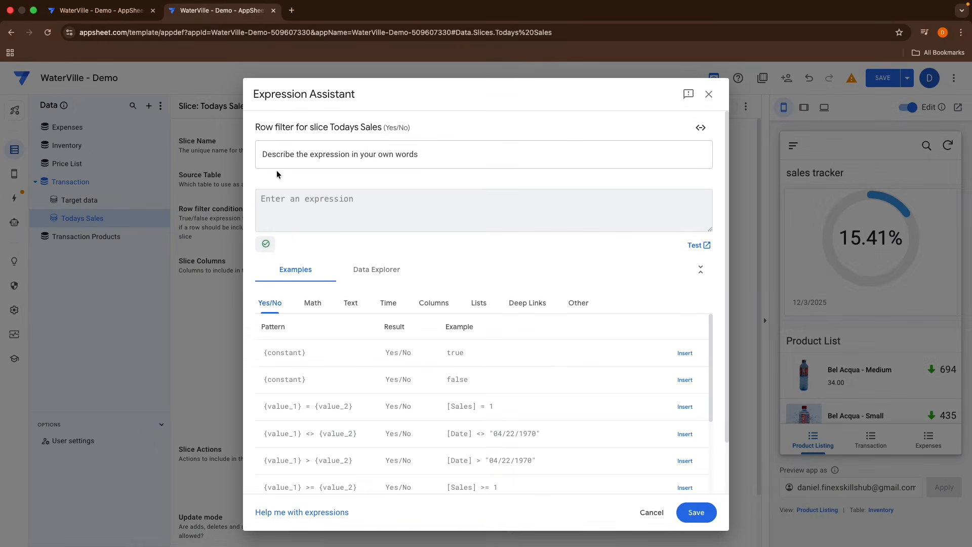
left_click(260, 202)
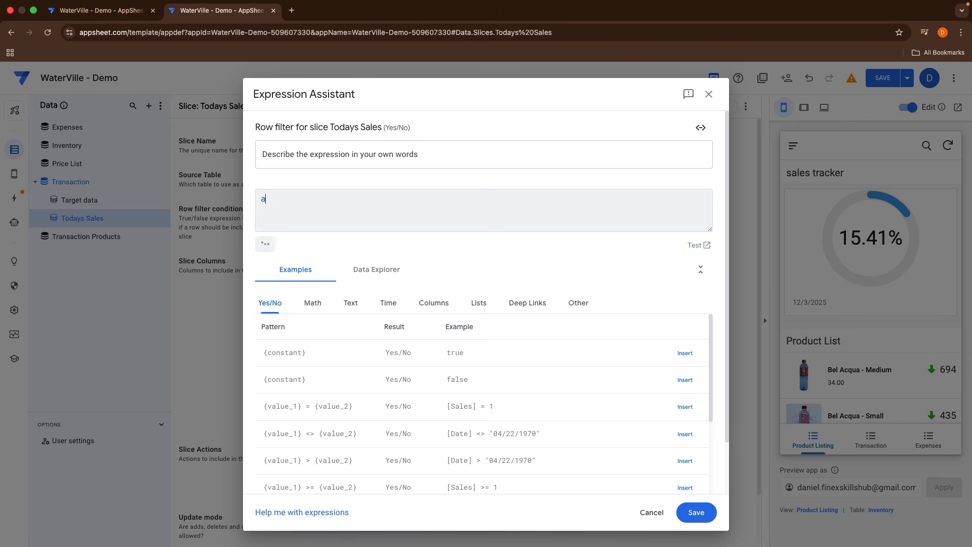
type("and()")
type("[Date]")
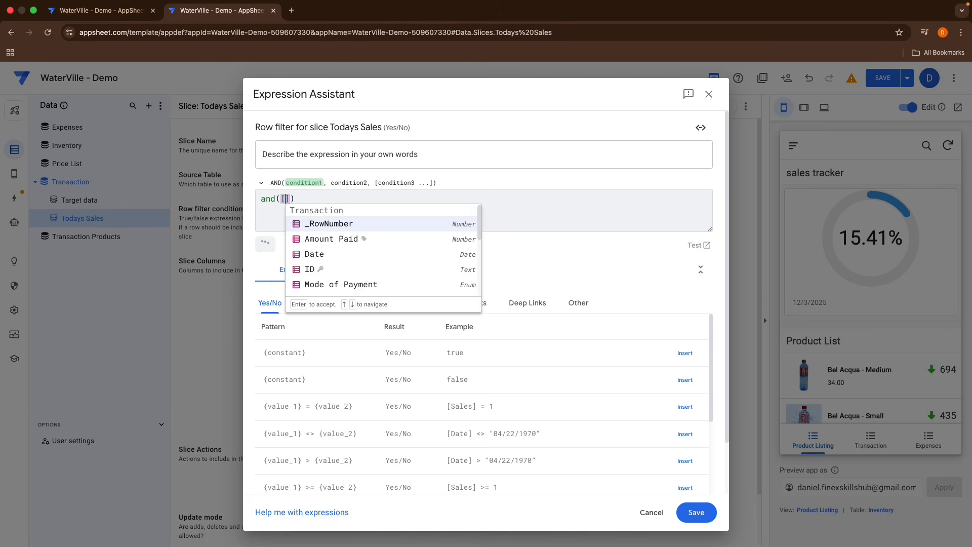
type("=Td")
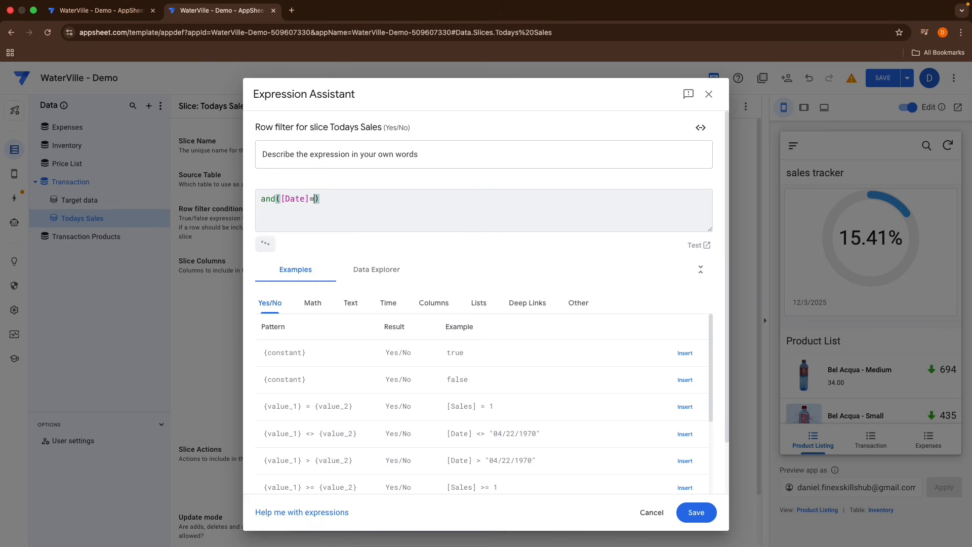
key("BackSpace")
type("oda")
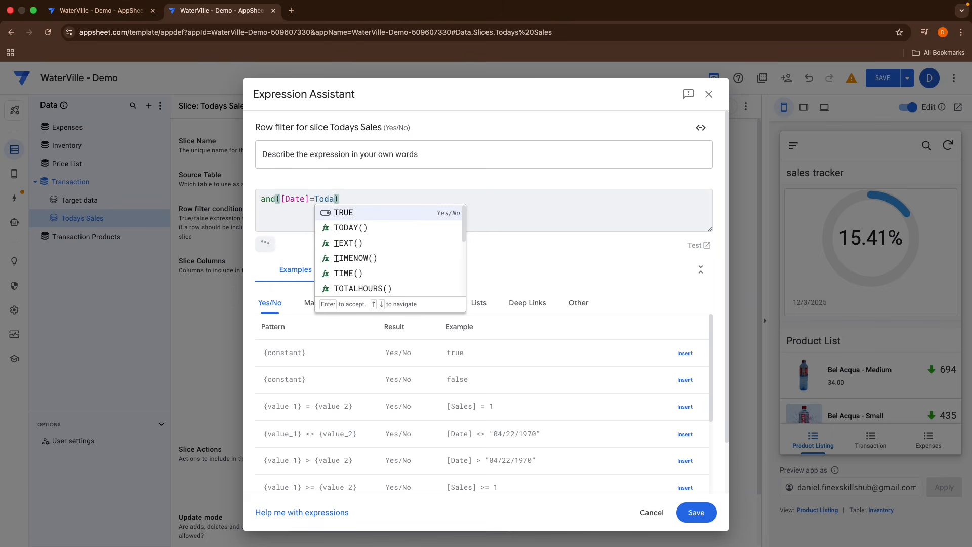
key("Down")
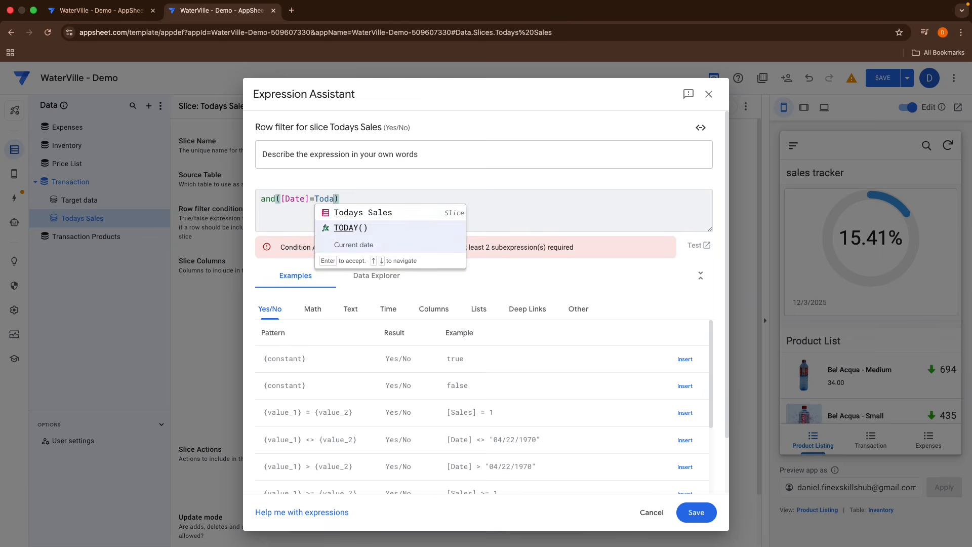
key("Return")
type(",")
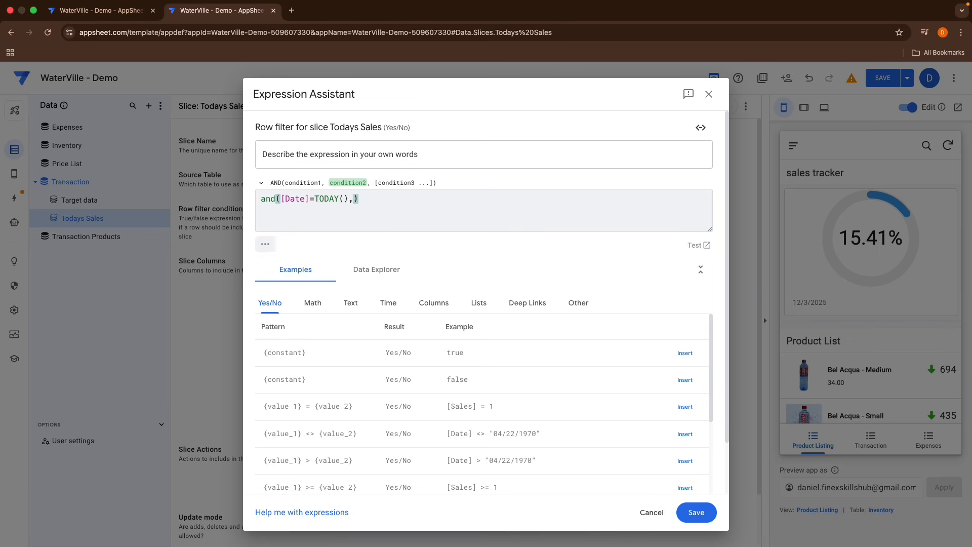
type("[Tr")
key("Return")
type("=\"Sal")
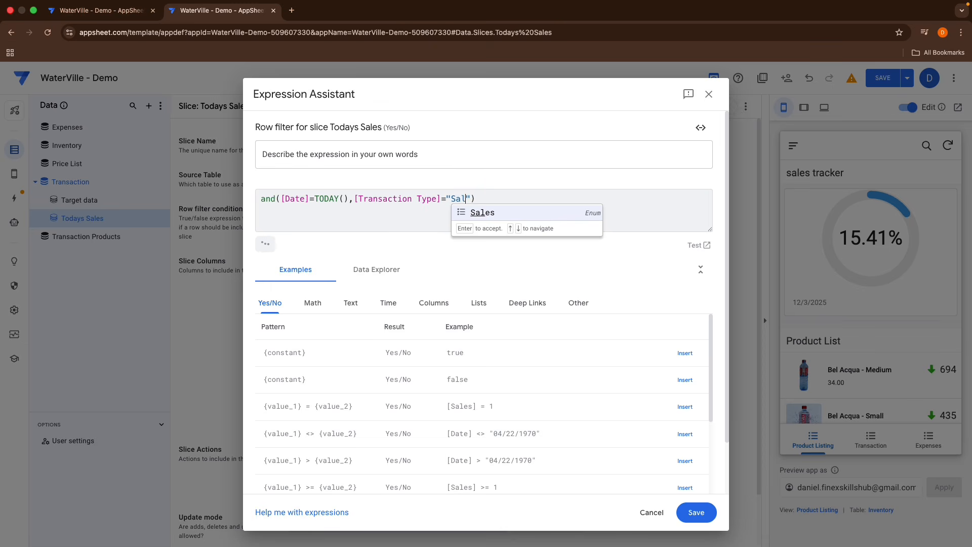
key("Return")
key("super+a")
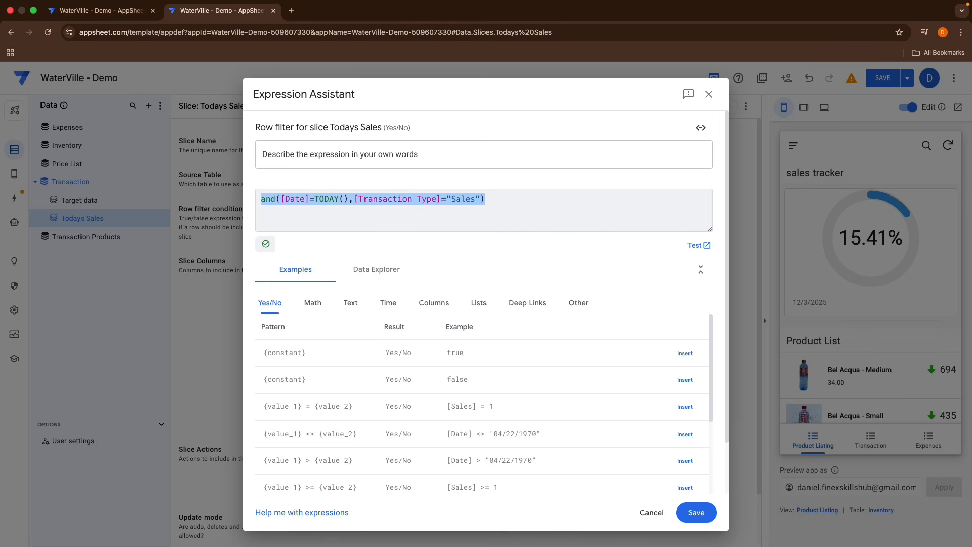
left_click(687, 507)
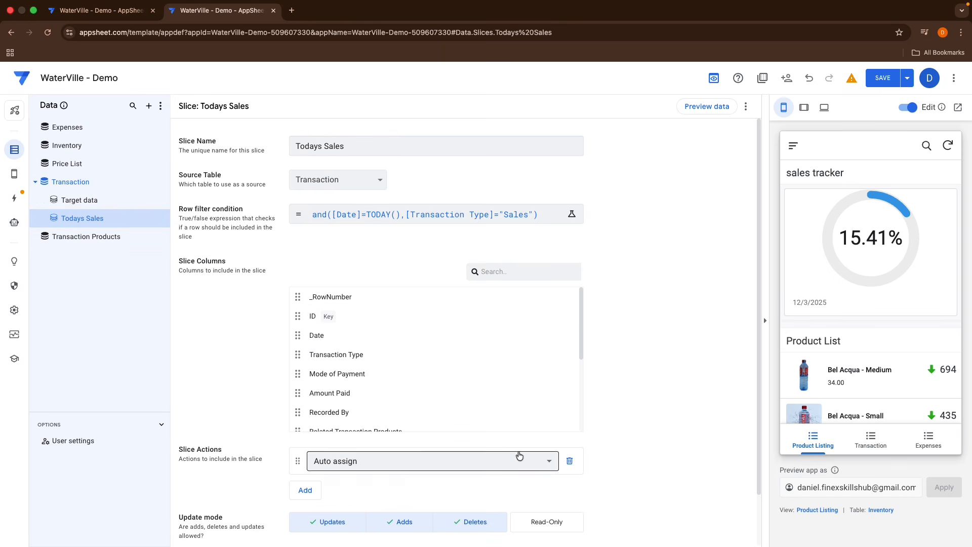
Step: Remove the Sales Percentage 2, Sales Percentage, Purchase, Sales and Recorded By columns from the slice
scroll(414, 388, "down", 3)
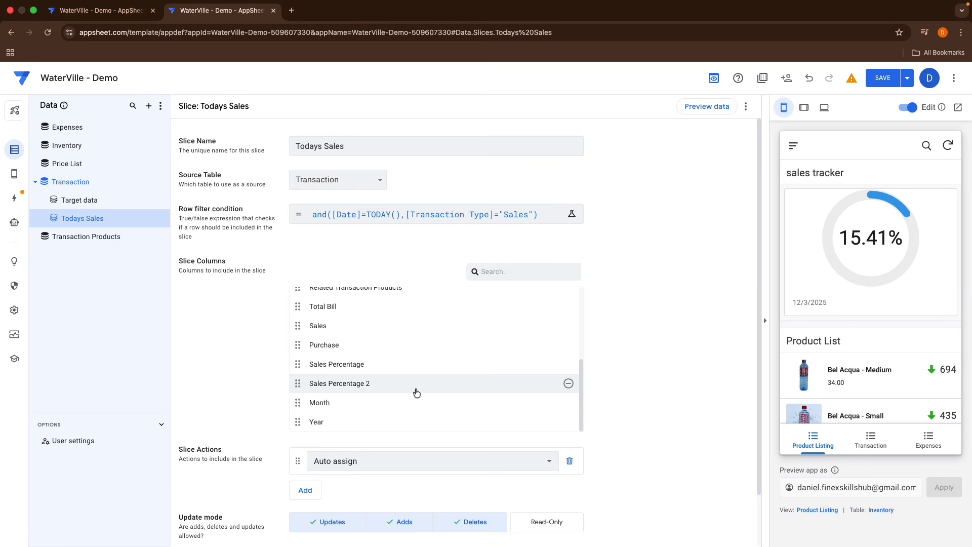
left_click(569, 385)
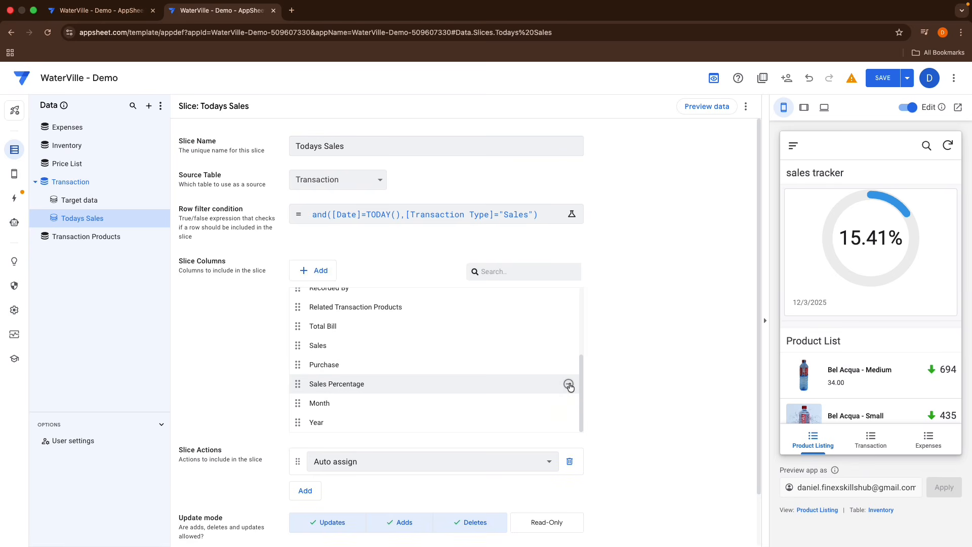
left_click(568, 385)
left_click(569, 384)
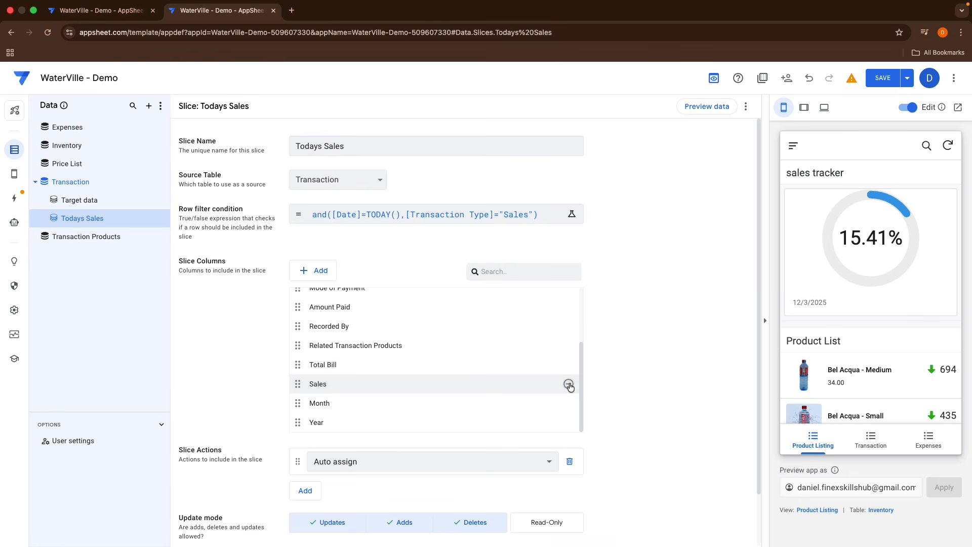
left_click(568, 385)
scroll(547, 368, "up", 2)
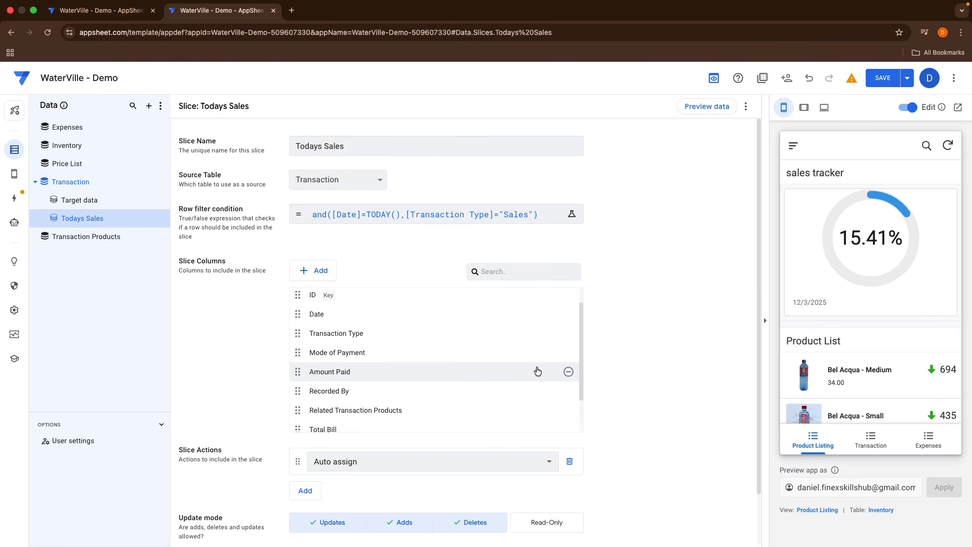
left_click(569, 391)
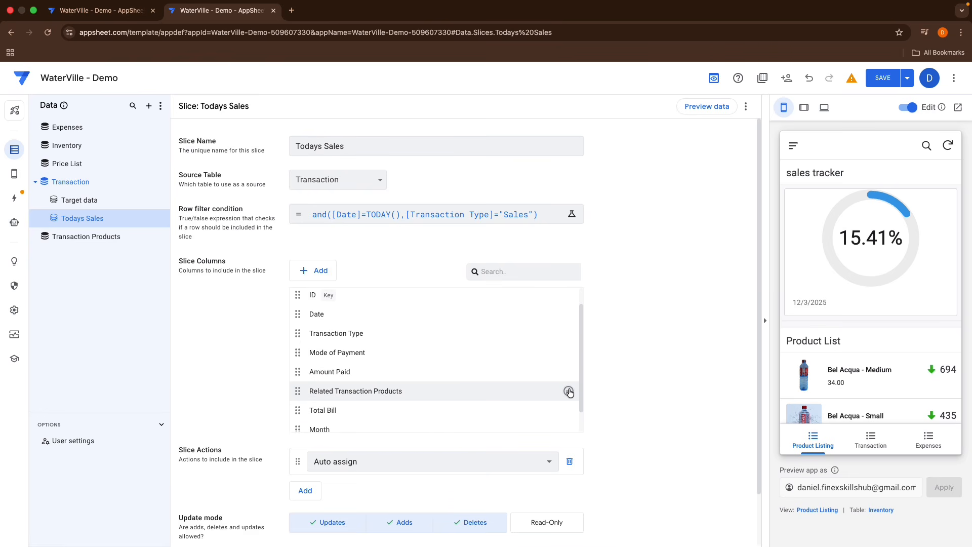
Step: Scroll through the slice's column list to review the remaining columns
scroll(505, 341, "down", 1)
scroll(467, 382, "up", 3)
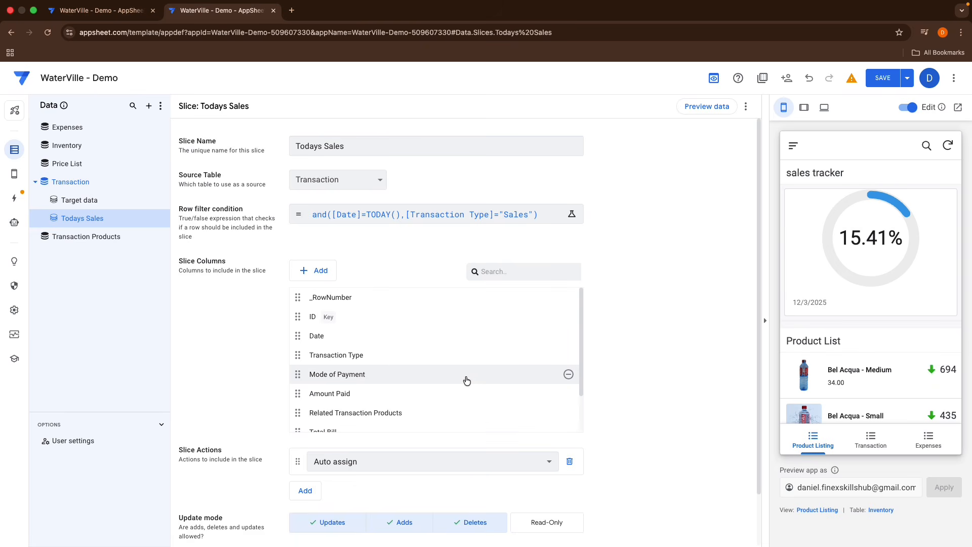
scroll(456, 408, "down", 2)
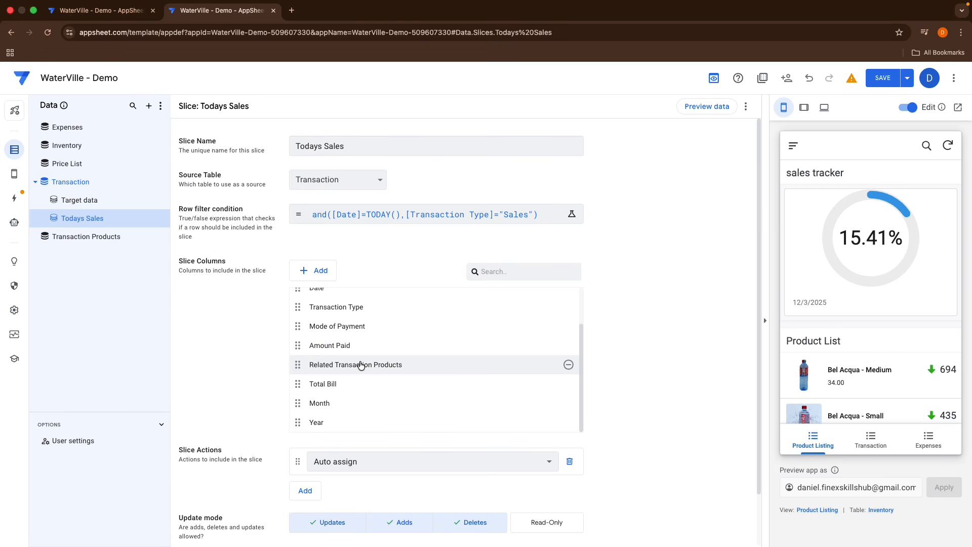
scroll(370, 402, "up", 1)
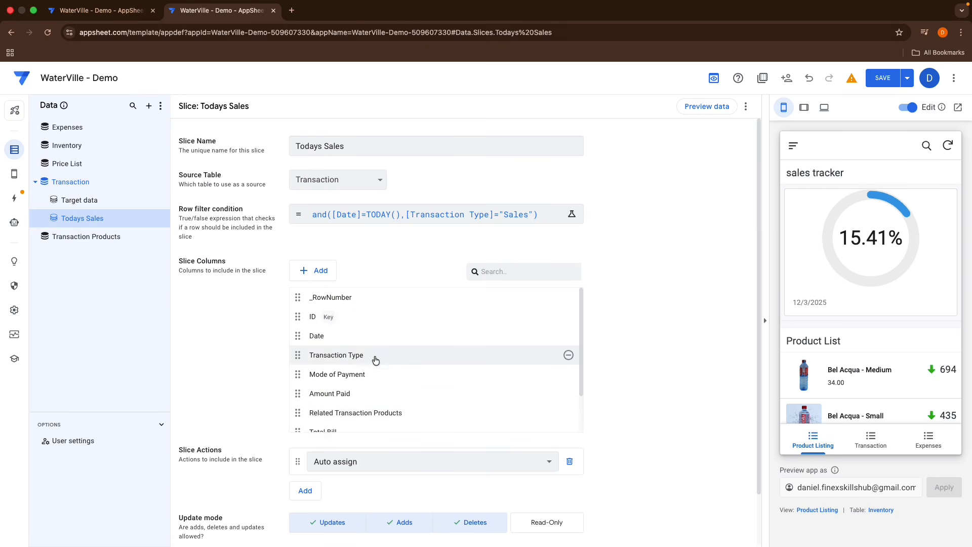
Step: Duplicate the Todays Sales slice and rename the copy This Months Sales
scroll(372, 357, "down", 1)
scroll(375, 360, "up", 1)
scroll(375, 360, "down", 1)
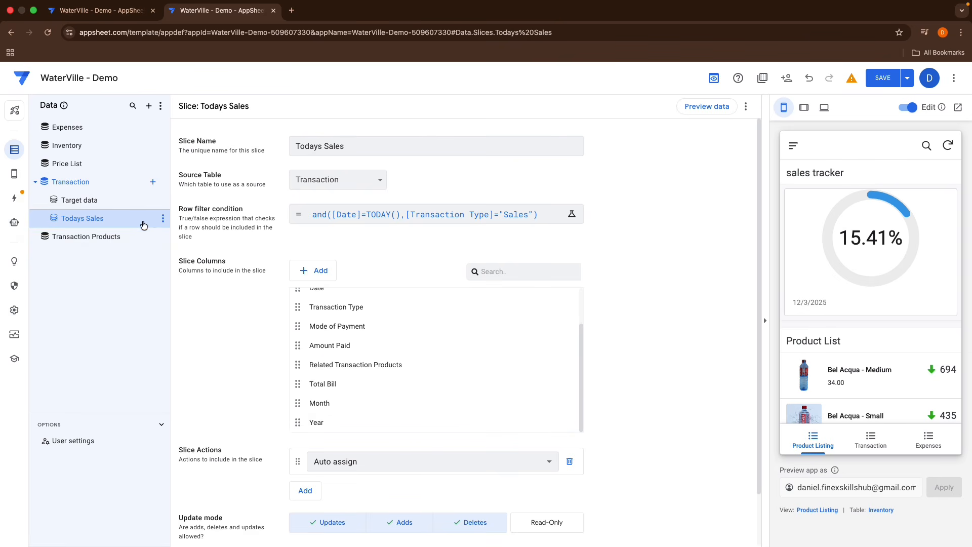
left_click(163, 218)
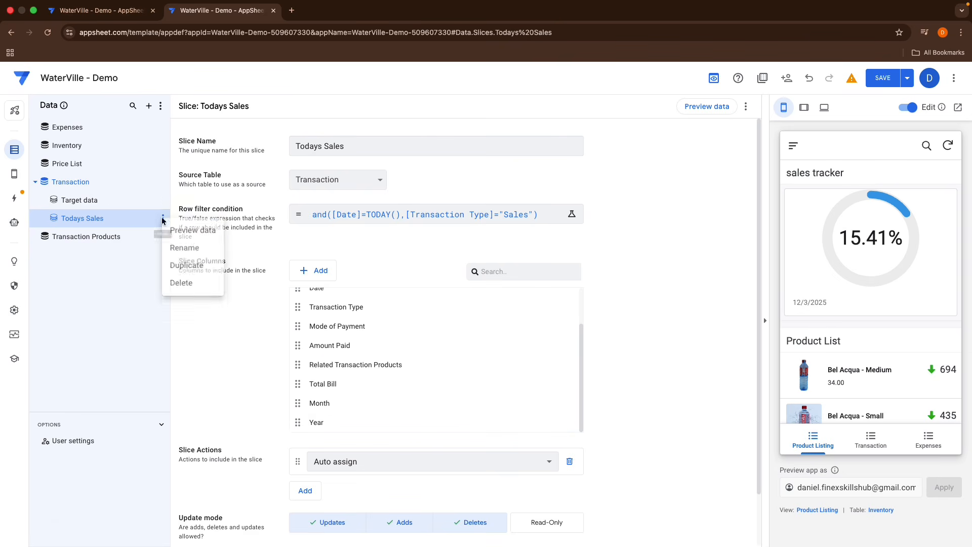
left_click(174, 267)
left_click_drag(322, 146, 275, 145)
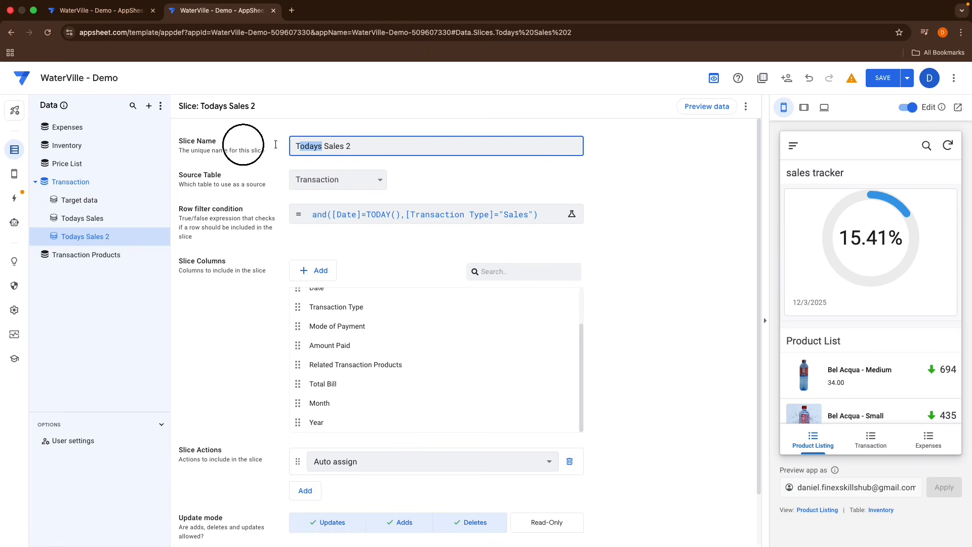
key("BackSpace")
type("This")
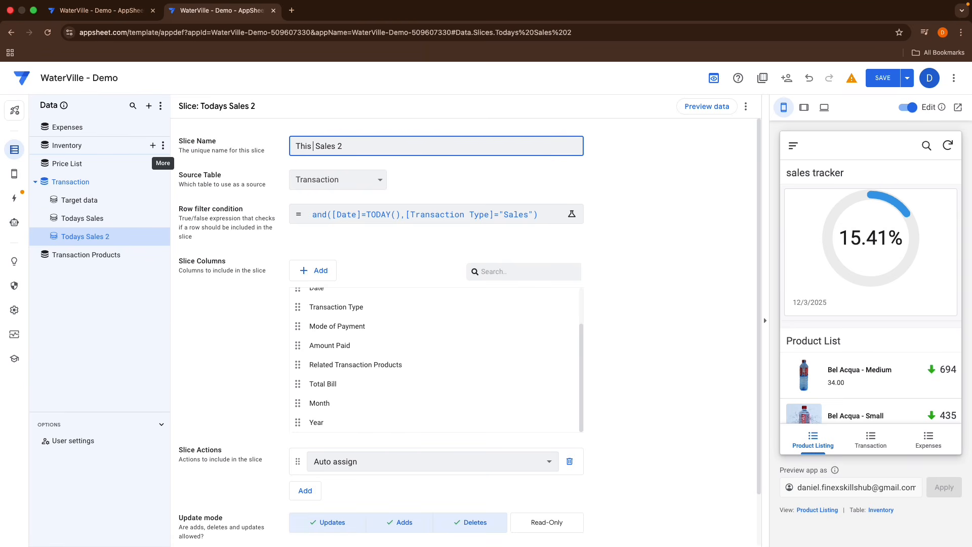
type(" Month's")
left_click(372, 142)
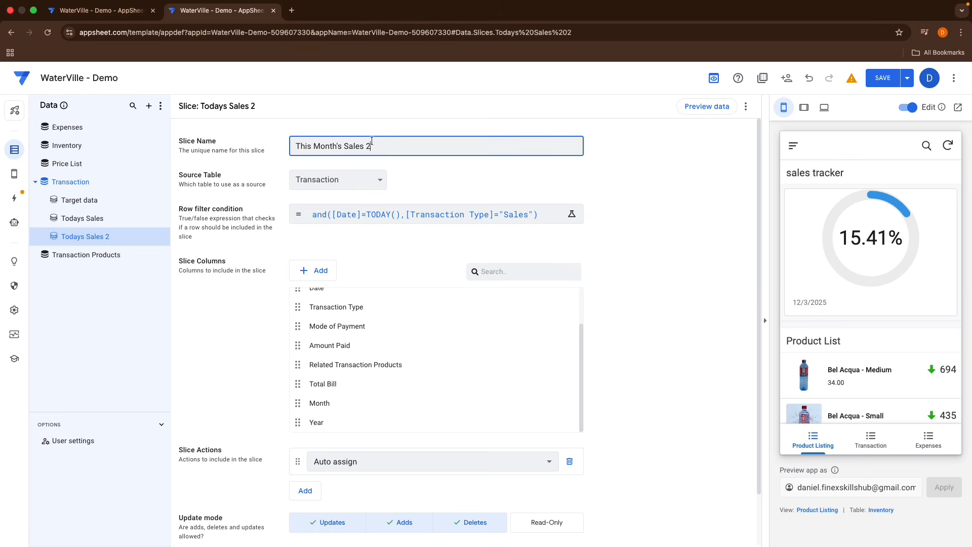
key("BackSpace")
key("BackSpace")
Step: In the This Months Sales row filter condition, replace the [Date] column with [Month]
left_click(359, 212)
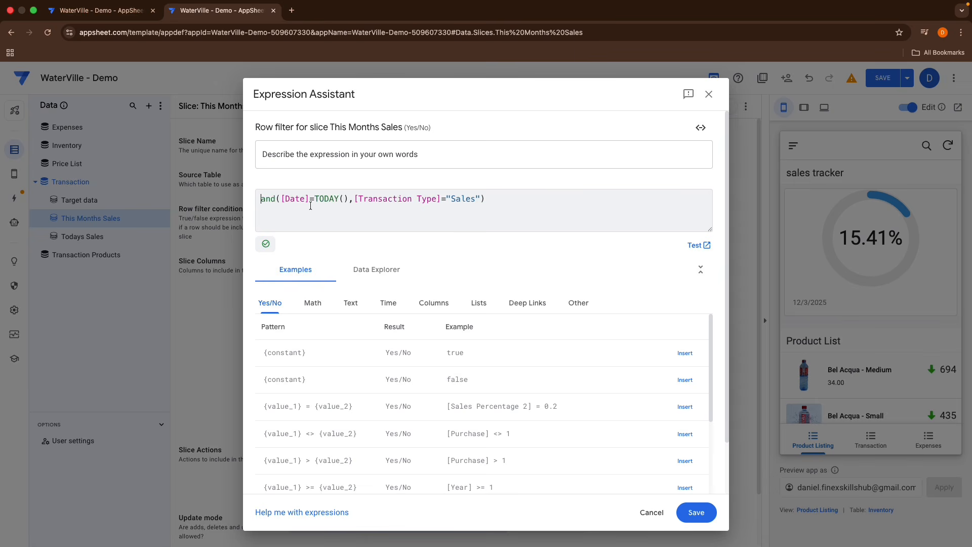
left_click(278, 199)
type("(")
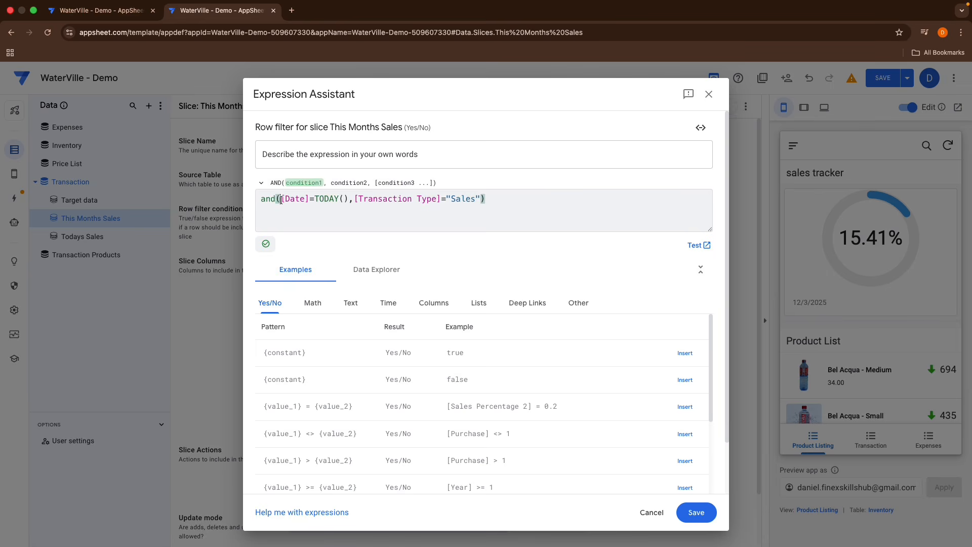
type("Text(")
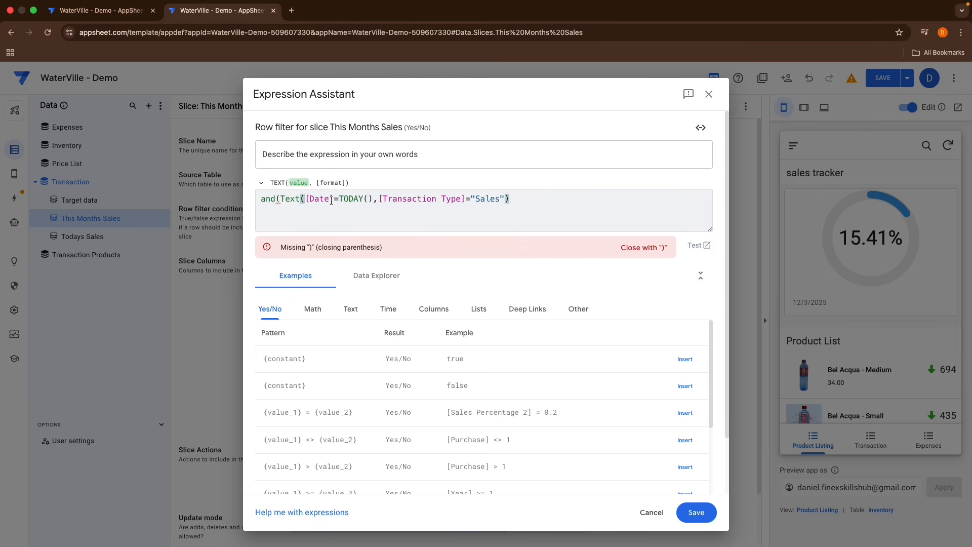
key("BackSpace")
key("BackSpace")
key("BackSpace")
key("BackSpace")
key("BackSpace")
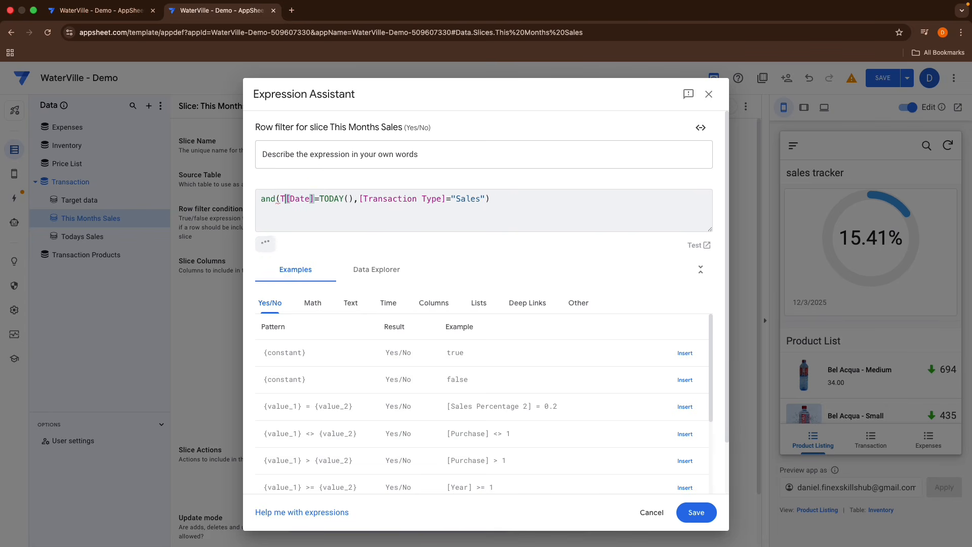
left_click(309, 198)
key("BackSpace")
key("BackSpace")
key("BackSpace")
key("BackSpace")
key("BackSpace")
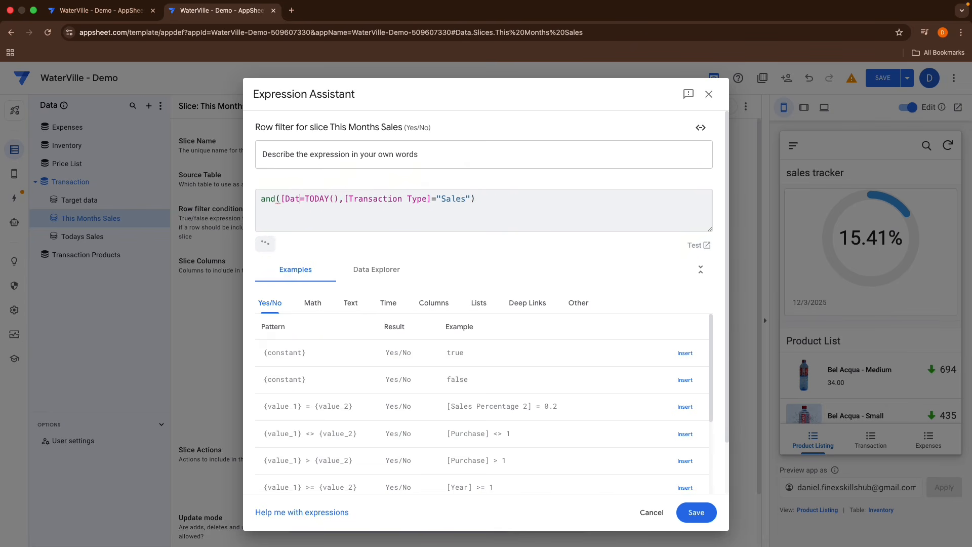
type("mo")
key("Return")
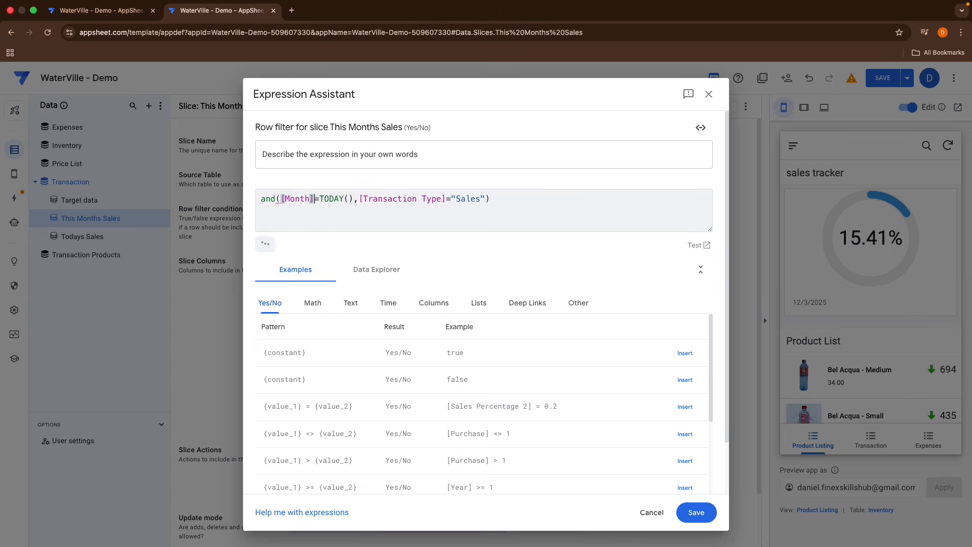
Step: Compare [Month] against TEXT(TODAY(),"MM. MMM YY") in the filter condition and save the expression
left_click(319, 199)
type("tex")
key("Return")
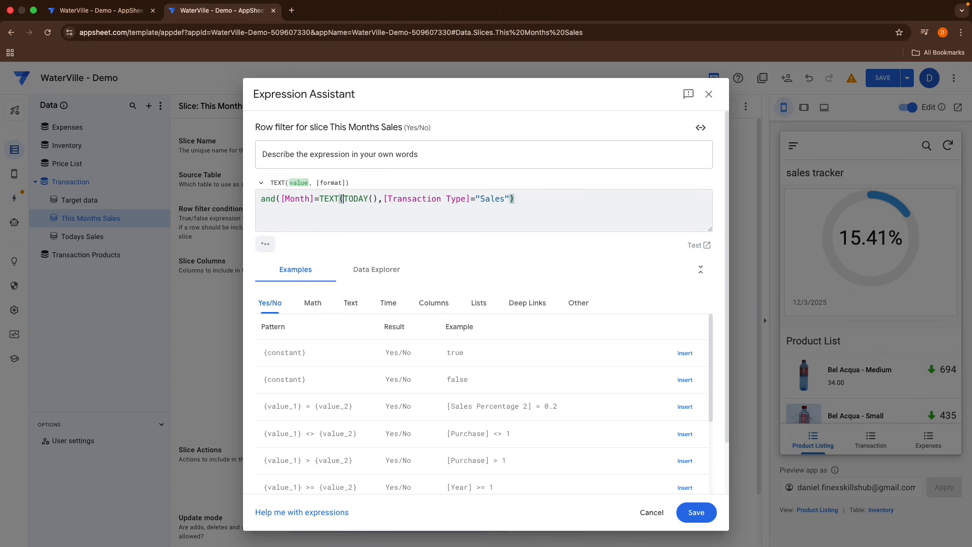
left_click(375, 199)
type(",\"")
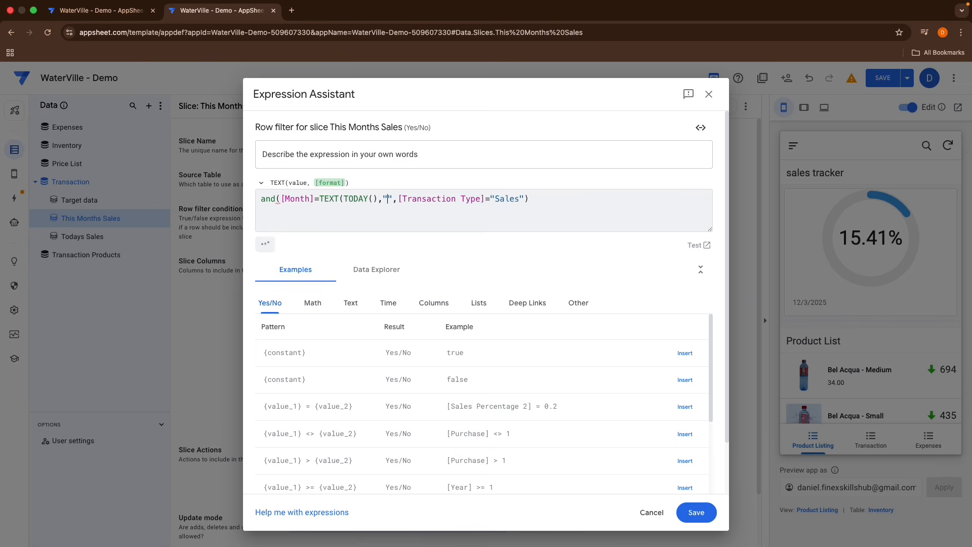
type("MM")
type(". MM")
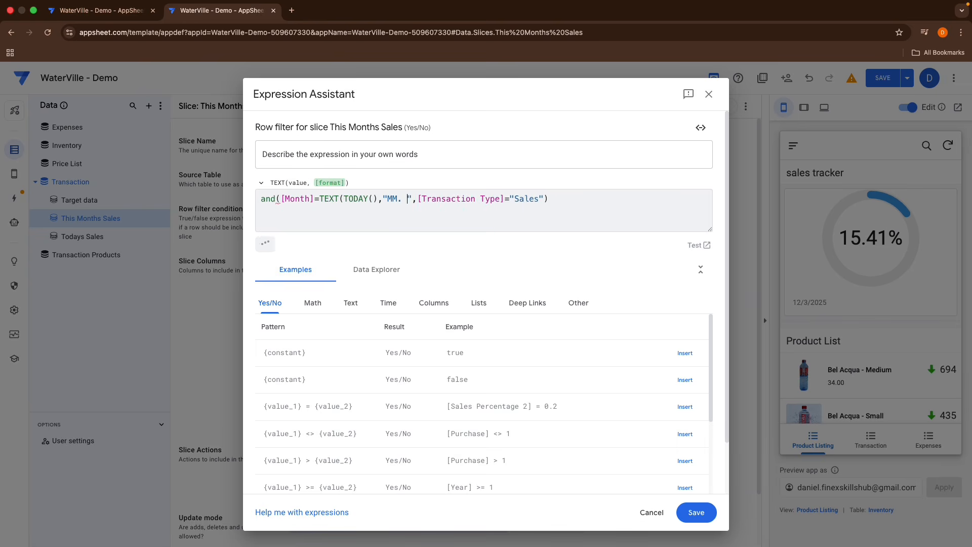
type("M YY\"")
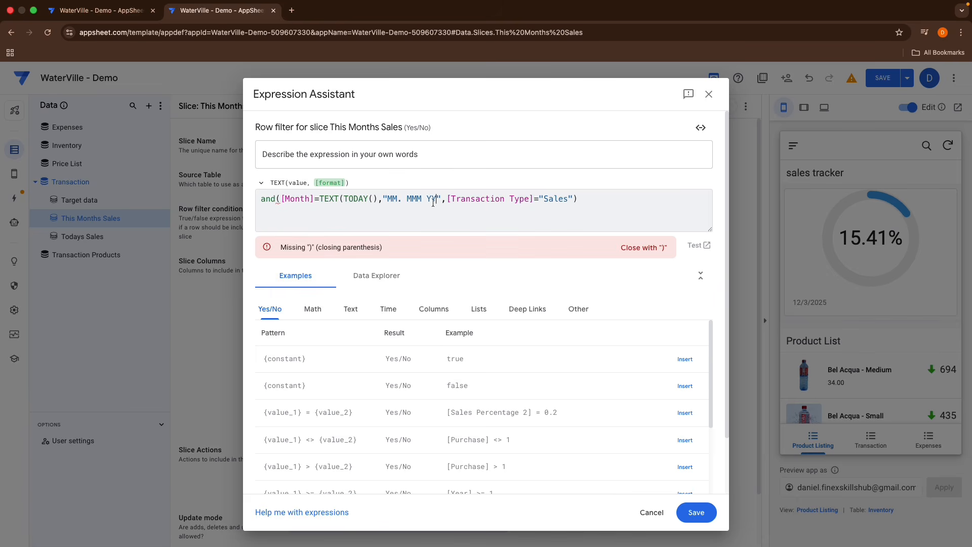
type(")")
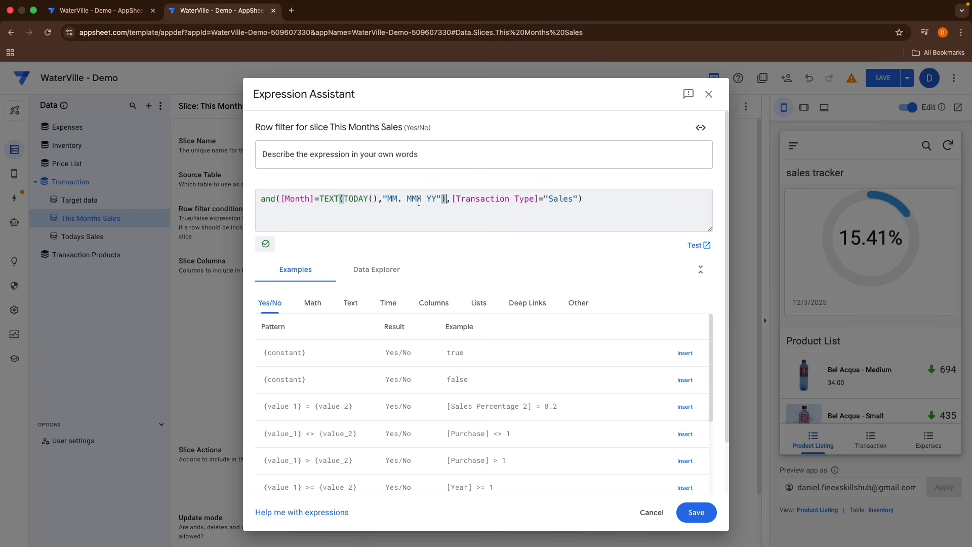
left_click(696, 513)
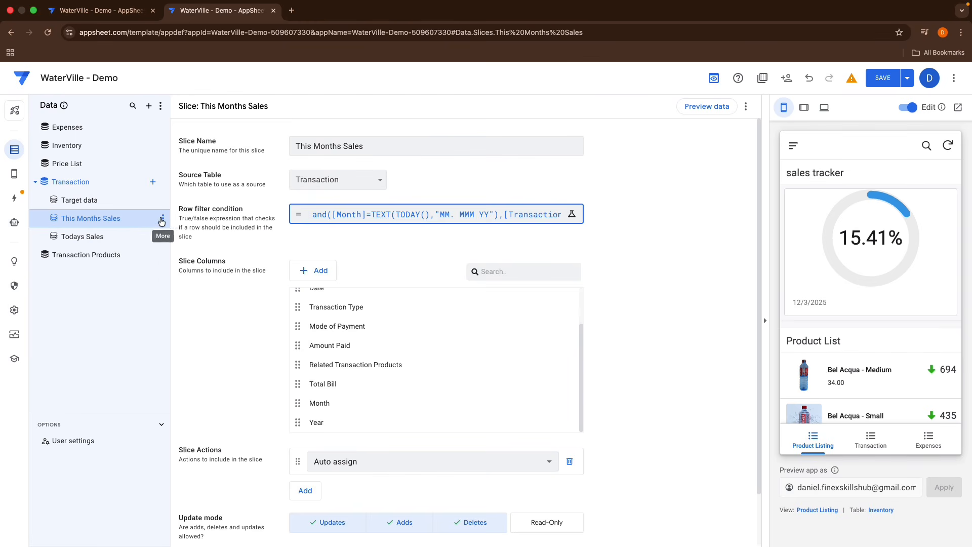
Step: Duplicate the This Months Sales slice and rename the copy This Years Sales
left_click(163, 218)
left_click(175, 265)
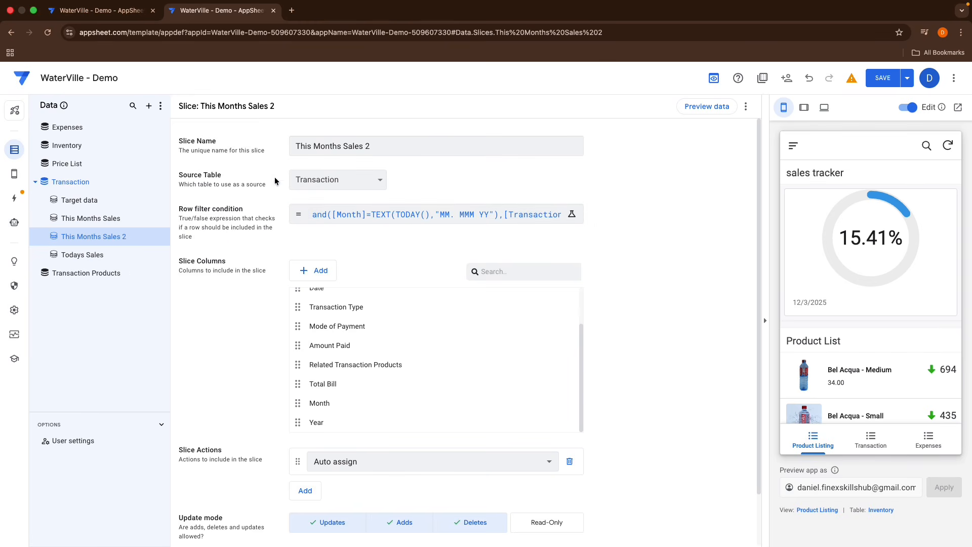
double_click(341, 147)
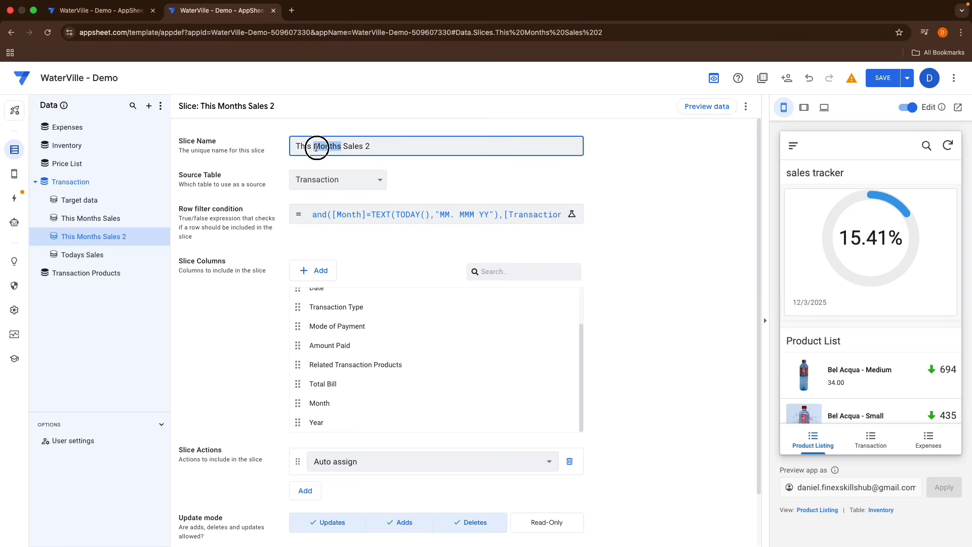
key("BackSpace")
type("Year")
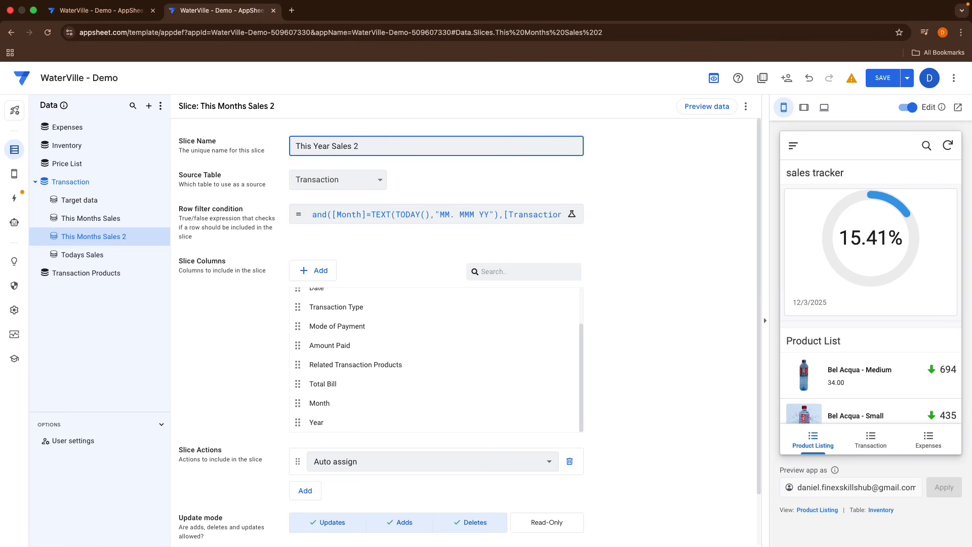
type("'s")
key("End")
key("BackSpace")
Step: In the This Years Sales row filter condition, replace the [Month] column with [Year]
left_click(349, 210)
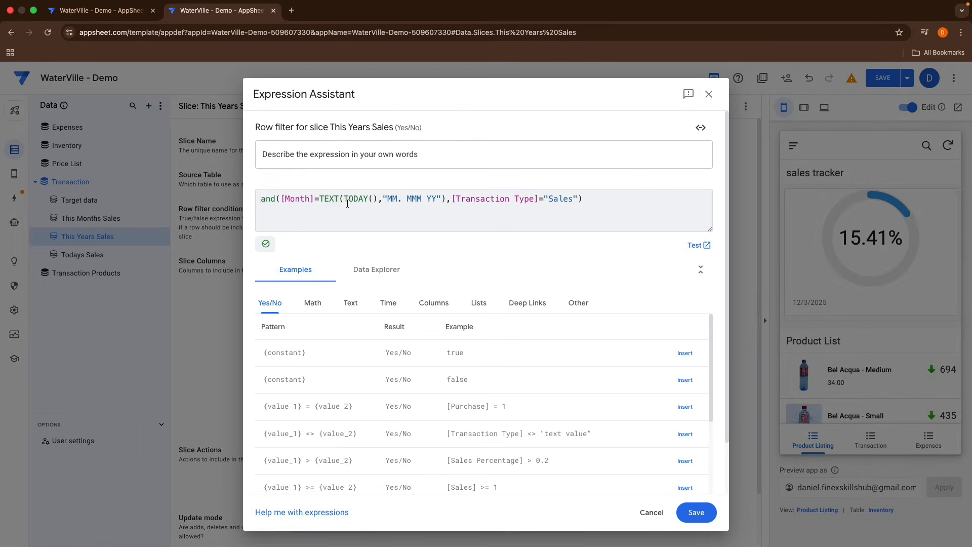
left_click(316, 198)
key("BackSpace")
key("BackSpace")
key("BackSpace")
key("BackSpace")
key("BackSpace")
key("BackSpace")
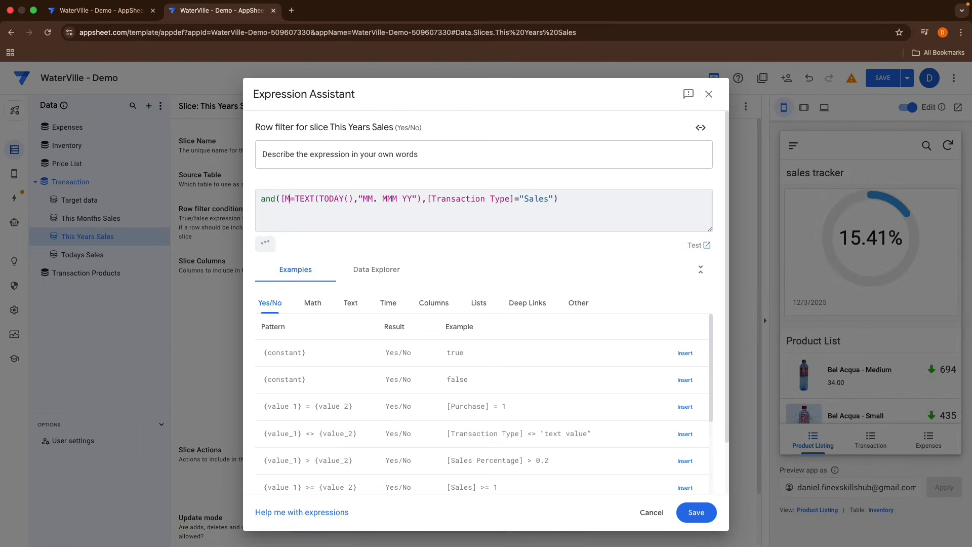
type("Year]")
key("Return")
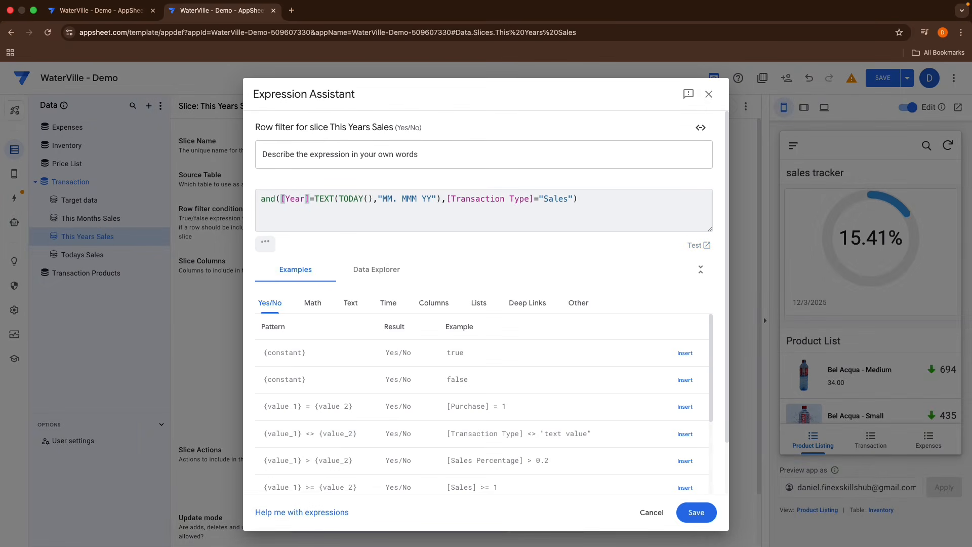
Step: Compare [Year] against Year(TODAY()) instead of the TEXT expression and save the filter condition
left_click(340, 200)
key("BackSpace")
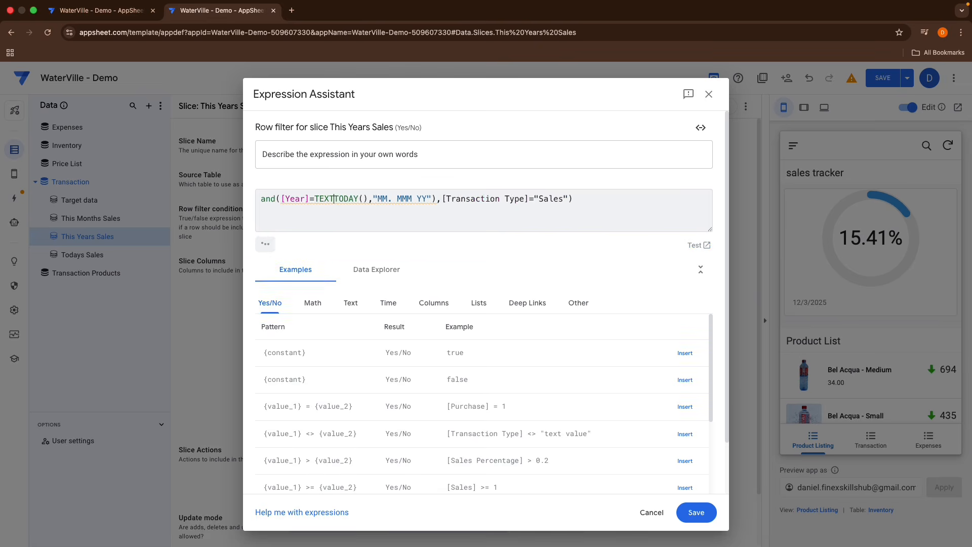
key("BackSpace")
key("BackSpace")
key("BackSpace")
key("BackSpace")
type("rI")
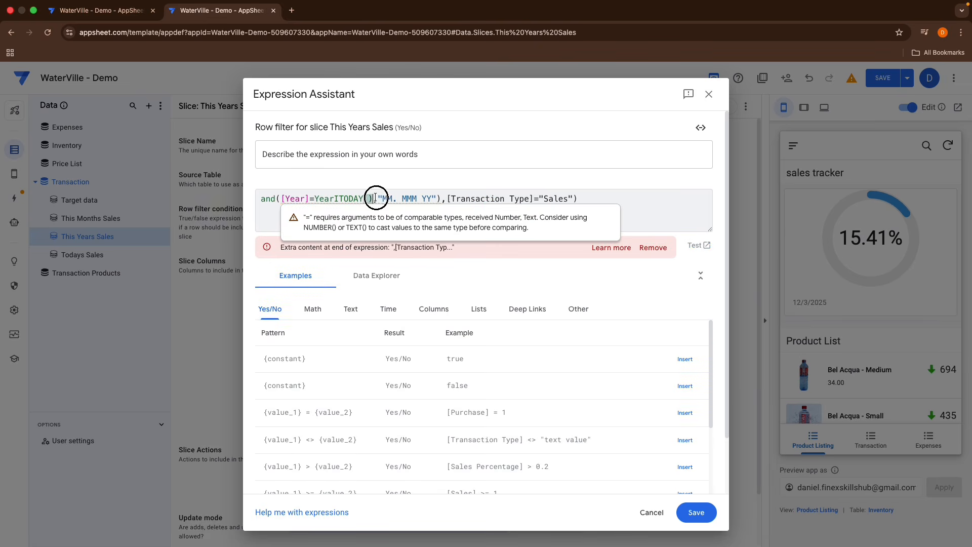
left_click_drag(376, 197, 435, 198)
key("BackSpace")
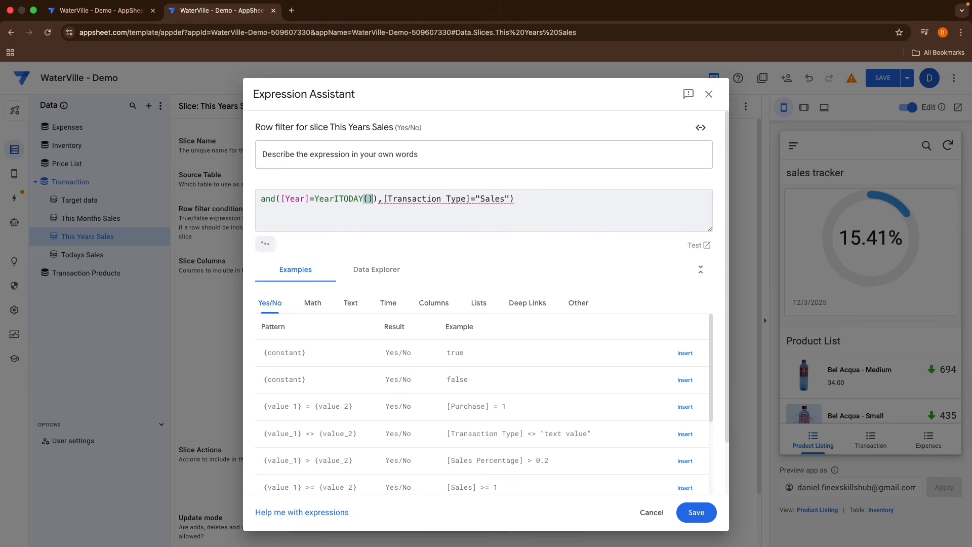
left_click(339, 199)
key("BackSpace")
type("(")
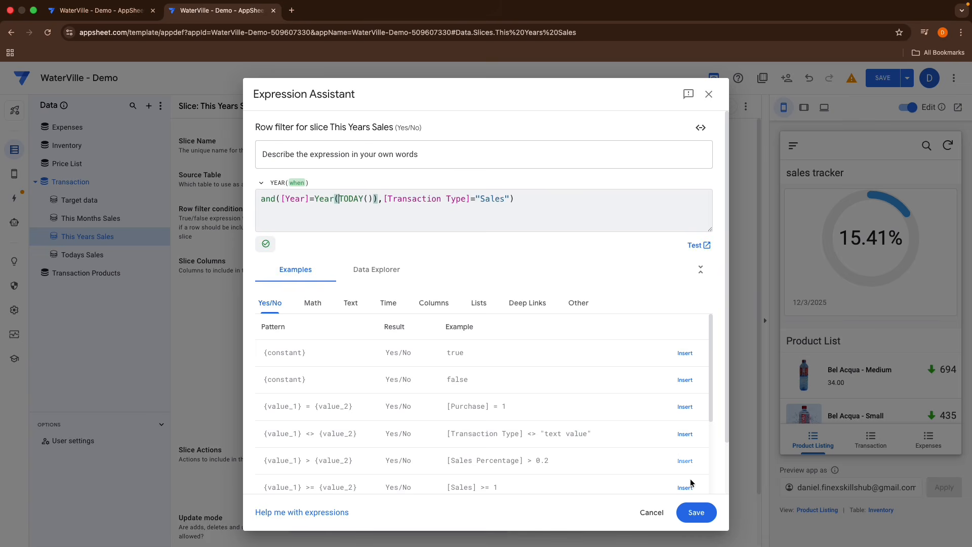
left_click(695, 512)
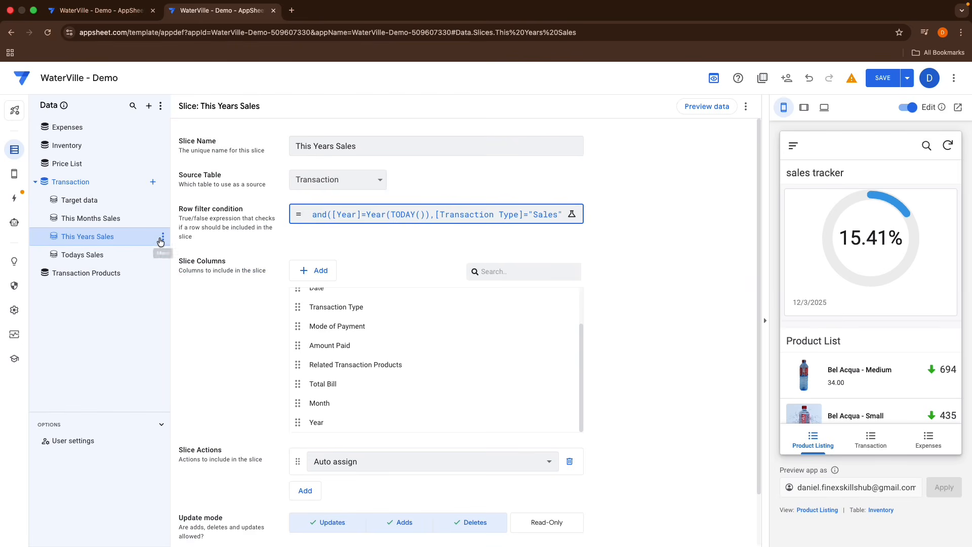
Step: Duplicate the This Years Sales slice and rename the copy All Sales
left_click(161, 240)
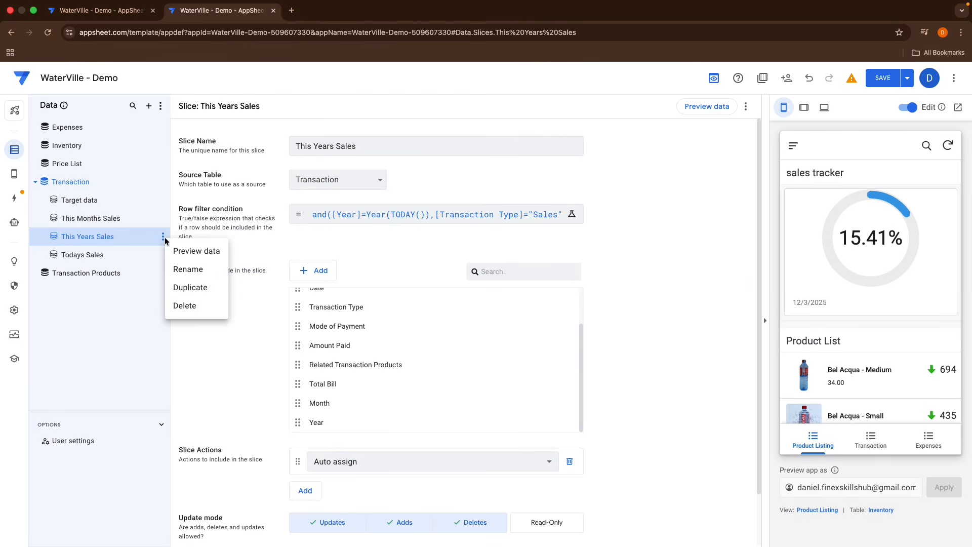
left_click(182, 289)
left_click_drag(334, 148, 295, 149)
key("BackSpace")
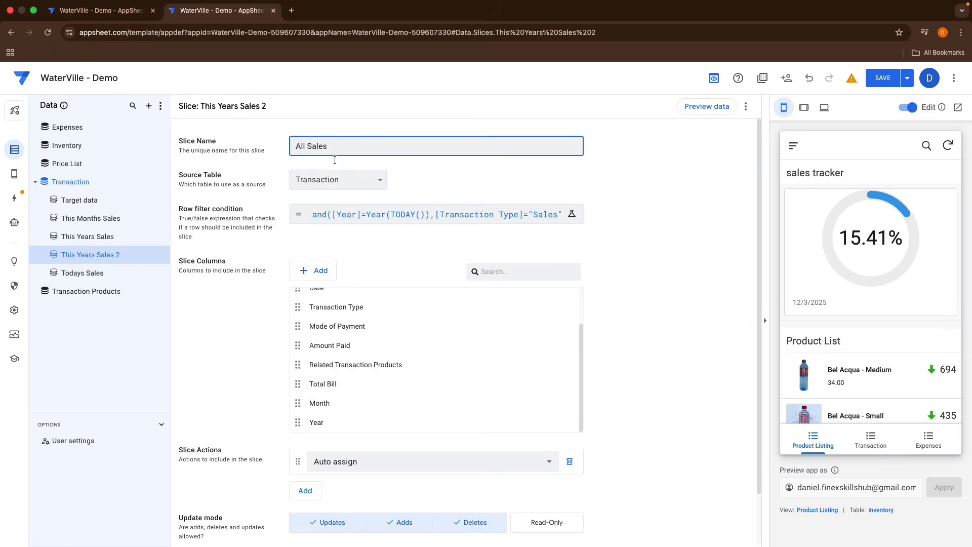
Step: Reduce the All Sales row filter condition to [Transaction Type]="Sales" and save it
left_click(367, 214)
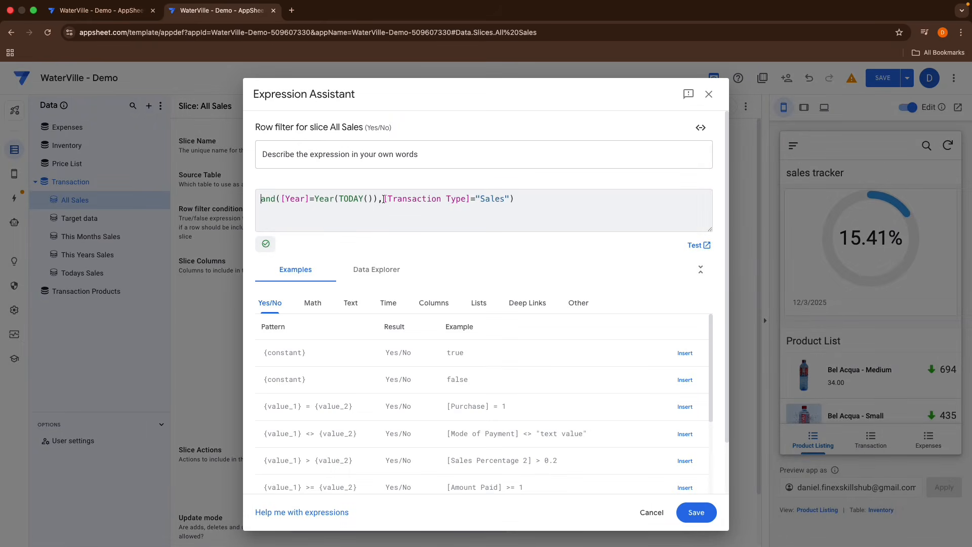
left_click_drag(384, 199, 514, 199)
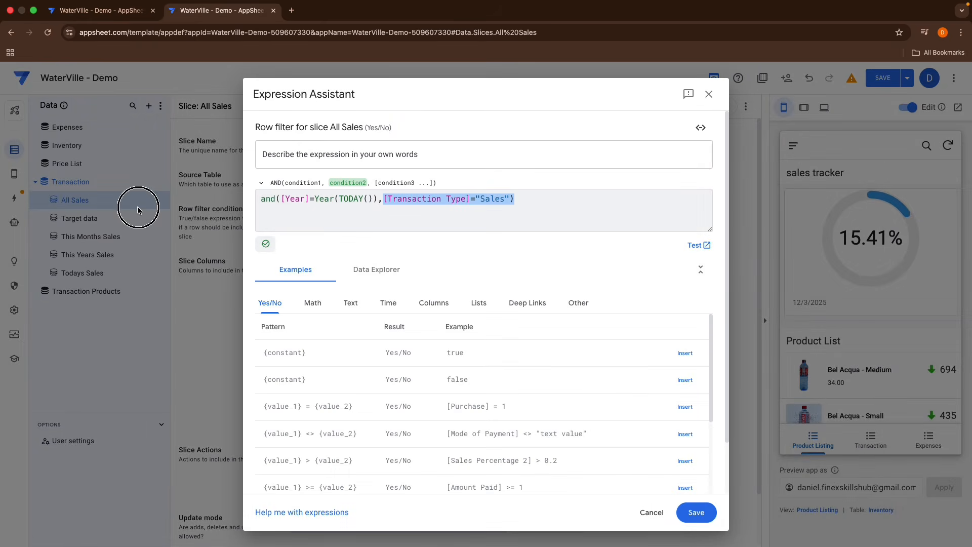
left_click(379, 203)
left_click_drag(382, 199, 263, 193)
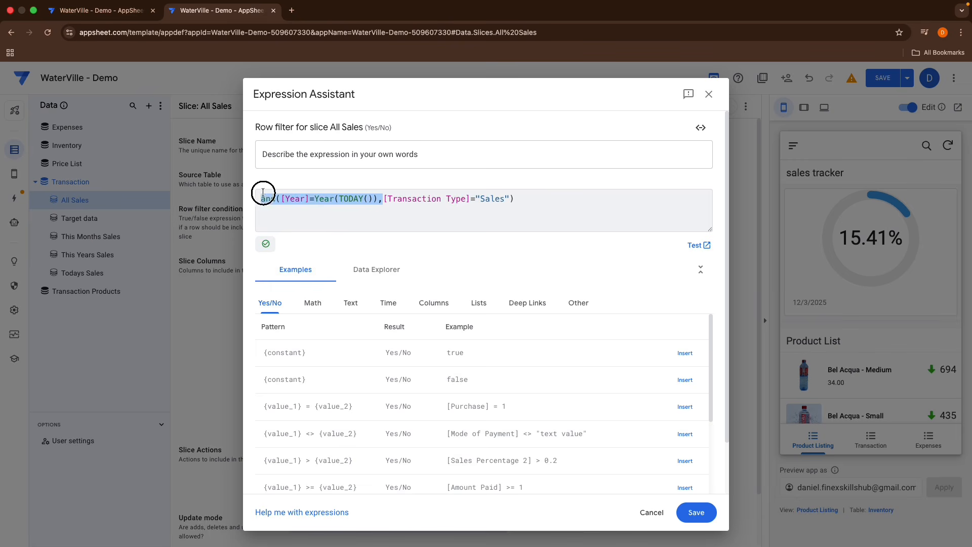
key("BackSpace")
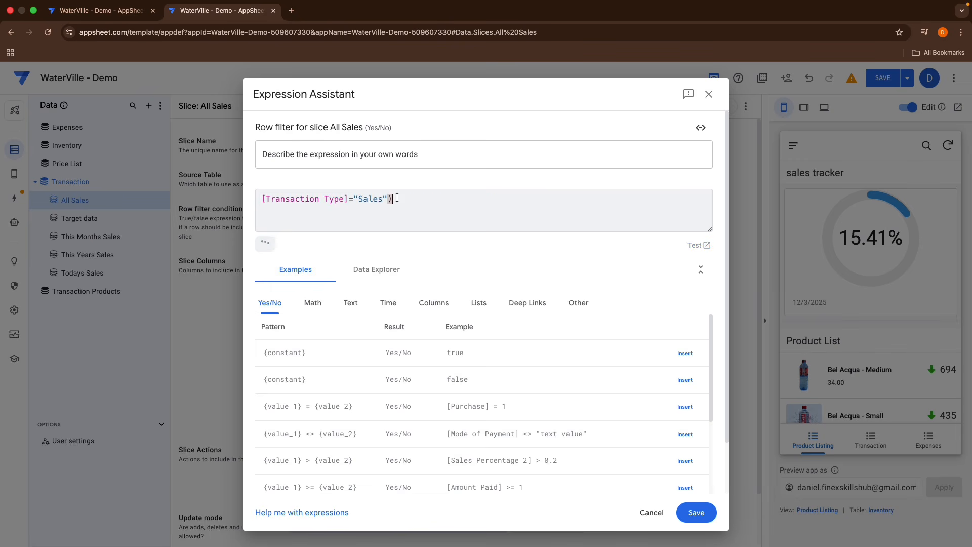
left_click(685, 511)
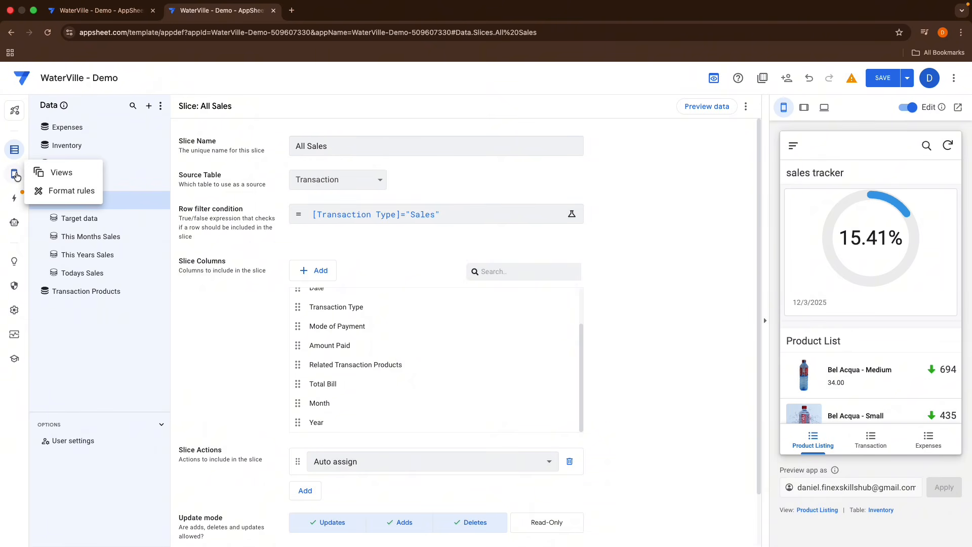
Step: Create a new reference view and name it Today
left_click(41, 175)
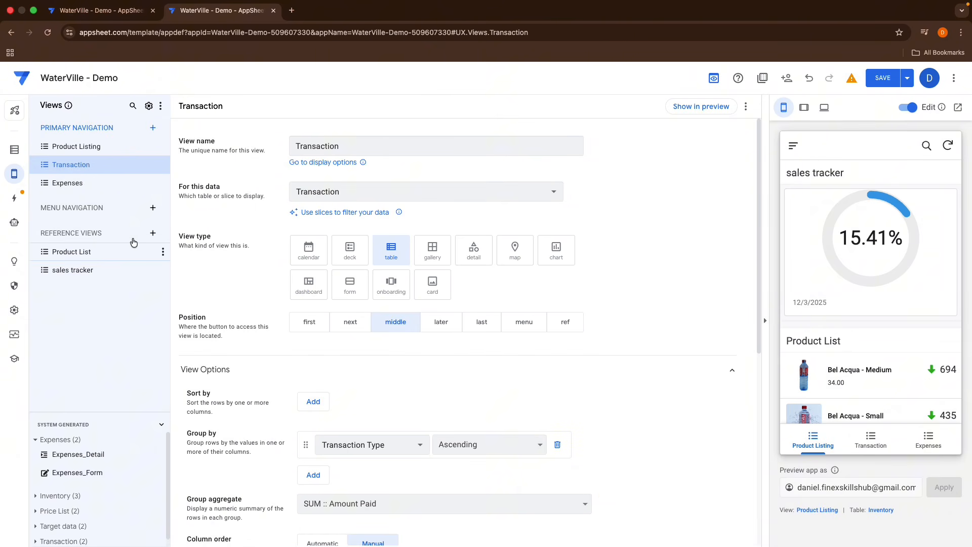
left_click(152, 233)
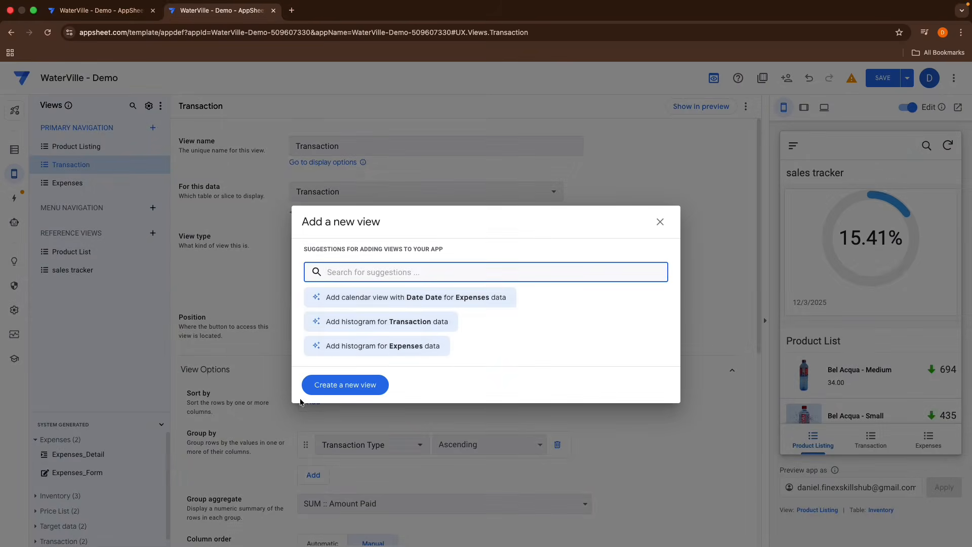
left_click(330, 387)
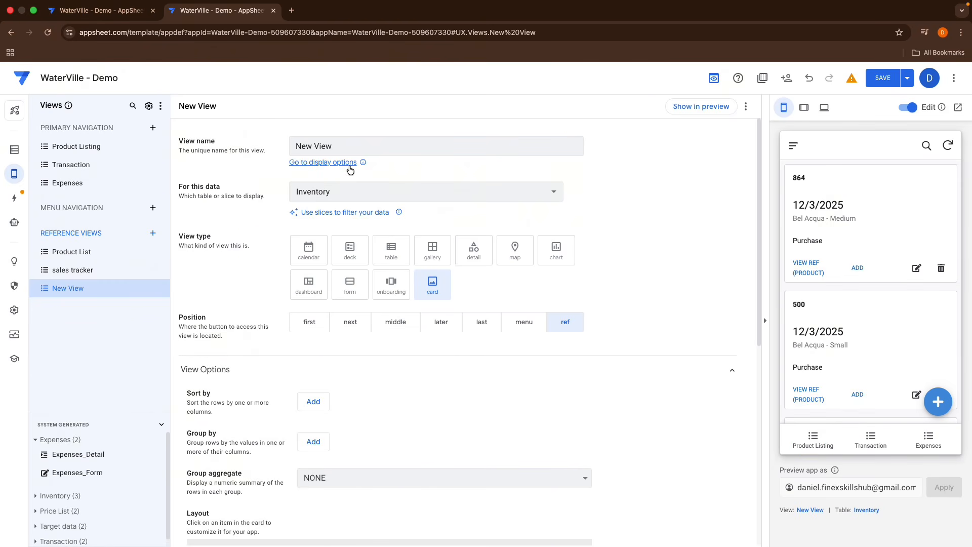
left_click_drag(343, 146, 180, 151)
key("BackSpace")
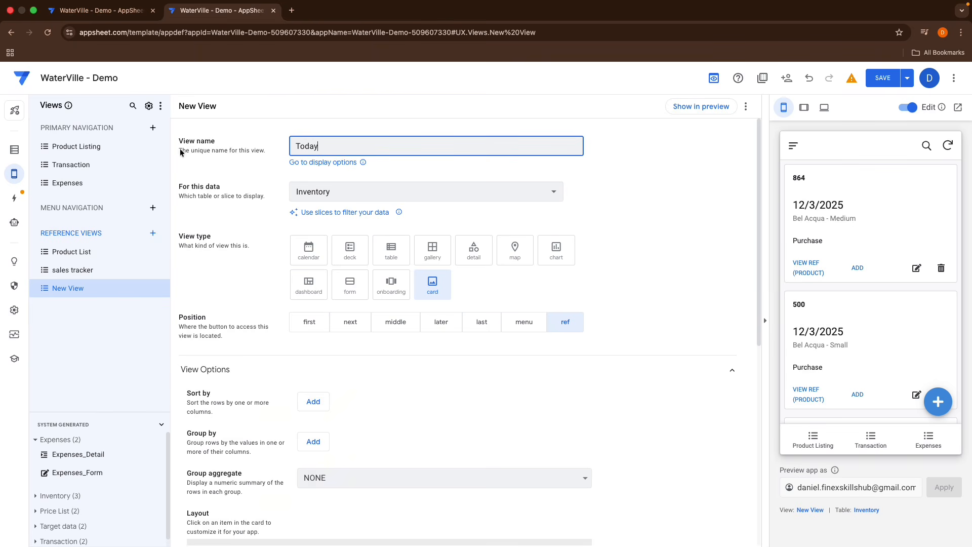
Step: Base the Today view on the Todays Sales slice, display it as a table, and save the app
left_click(373, 196)
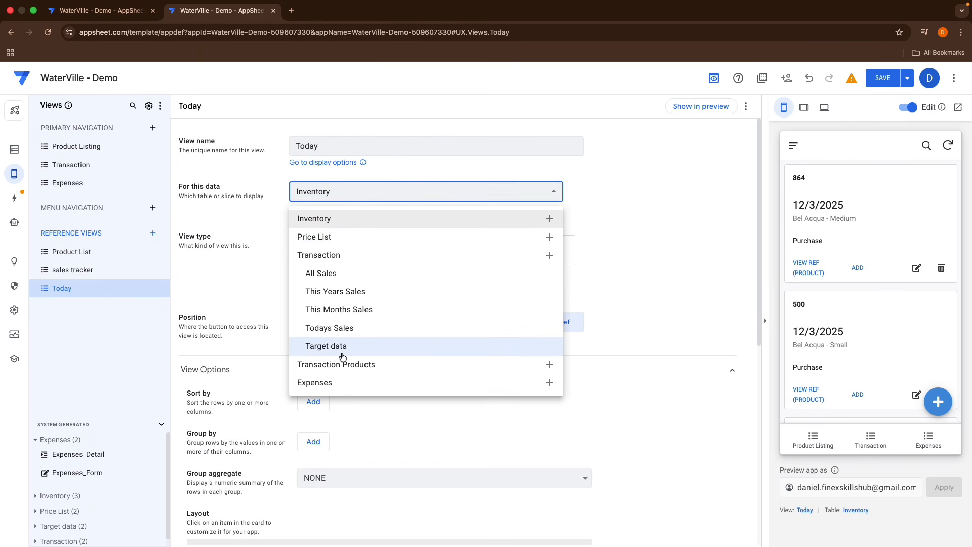
left_click(353, 328)
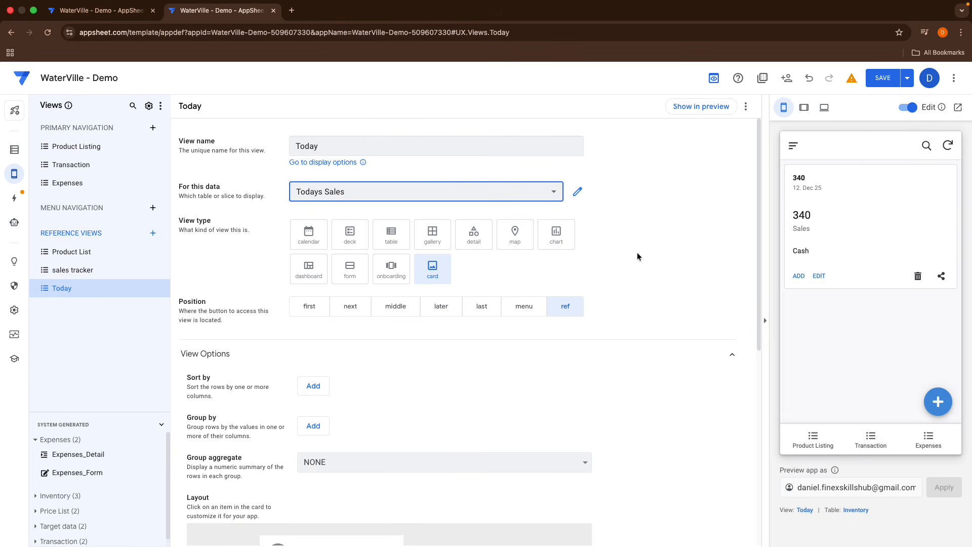
left_click(393, 244)
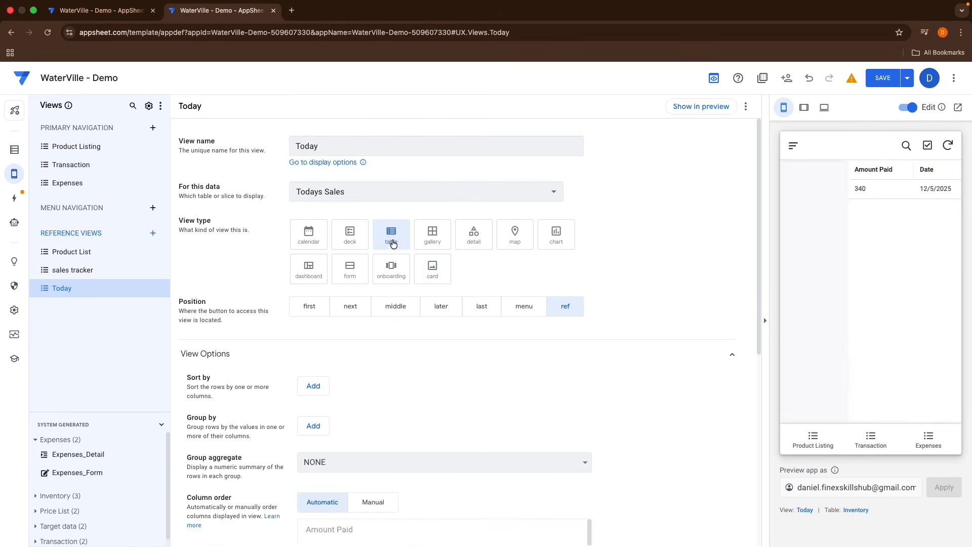
scroll(828, 191, "left", 5)
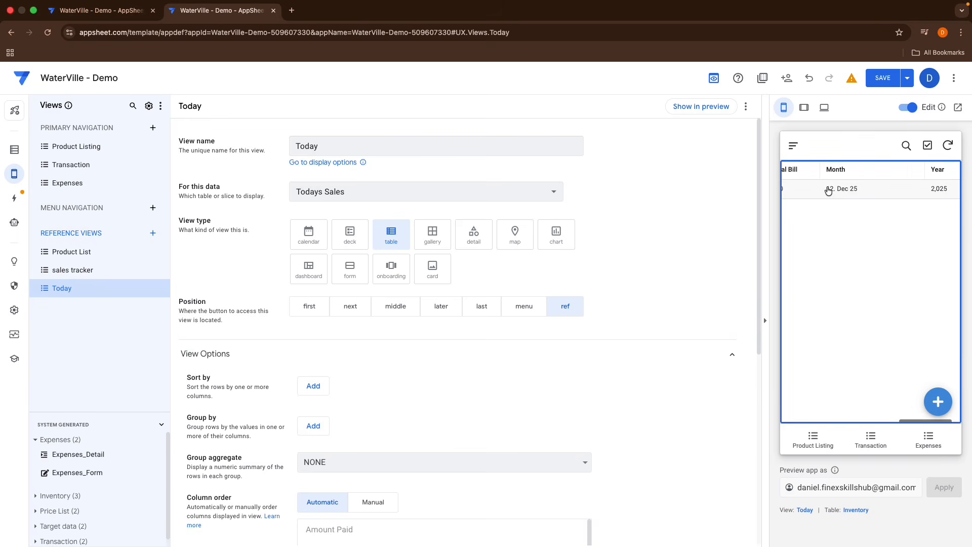
scroll(849, 190, "right", 8)
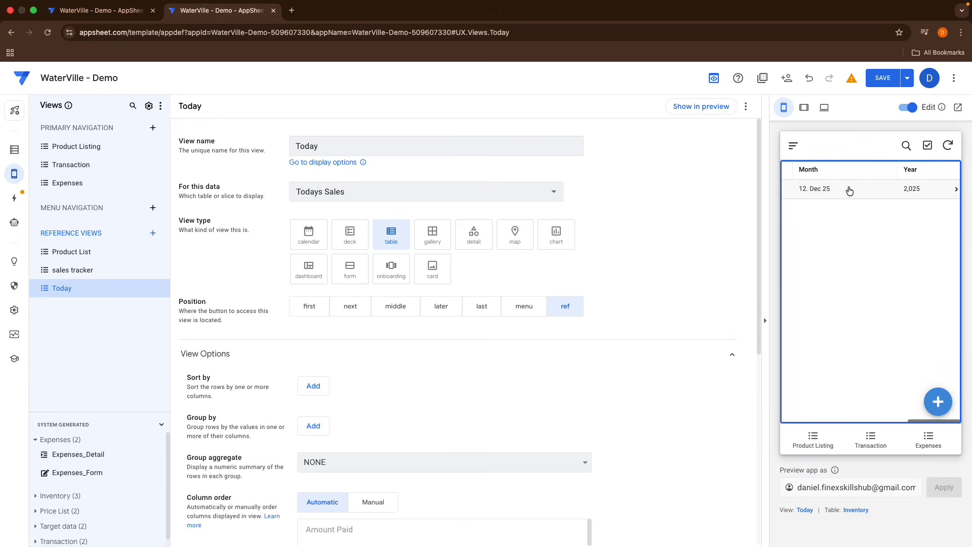
scroll(850, 191, "left", 8)
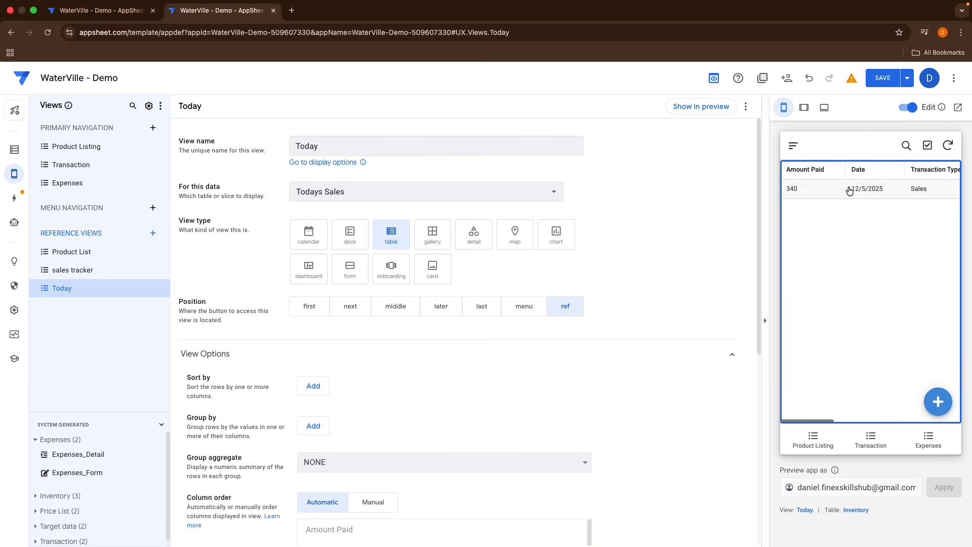
left_click(876, 78)
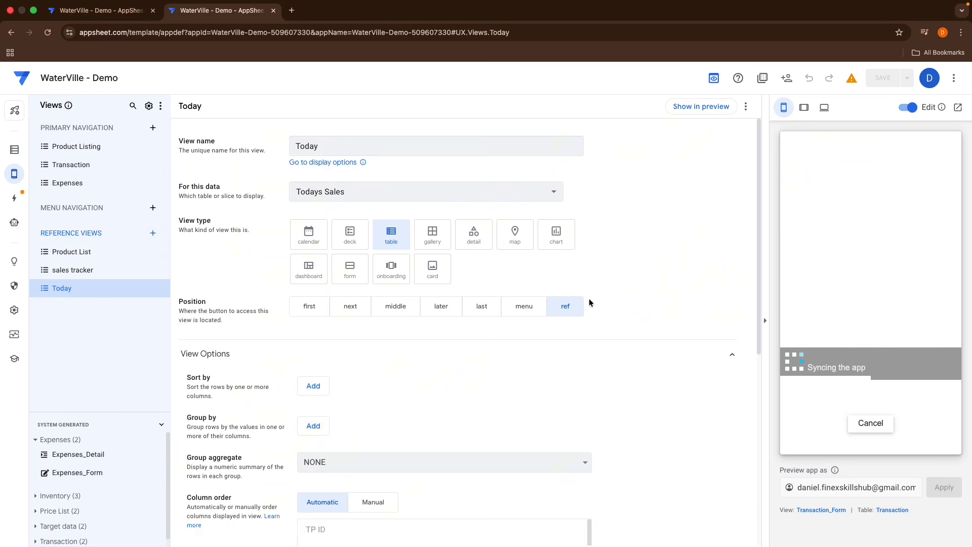
Step: Switch the view's column order to Manual, show the view in the preview, and save the app
scroll(589, 302, "down", 4)
scroll(589, 300, "down", 2)
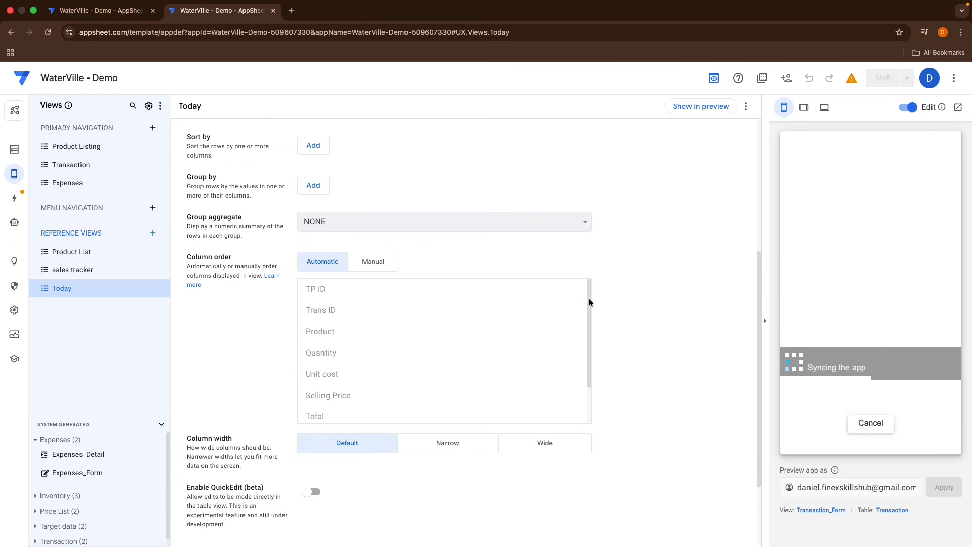
left_click(369, 273)
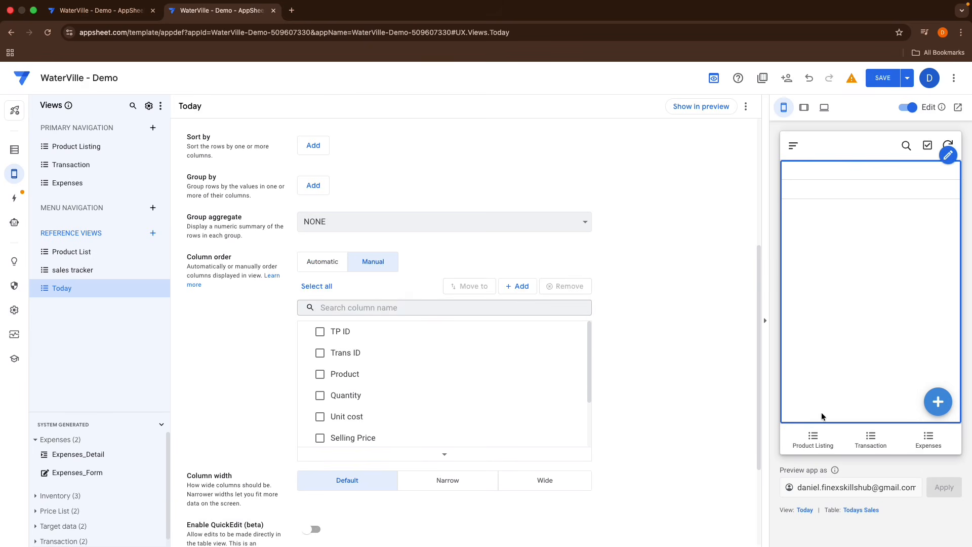
scroll(633, 373, "up", 5)
scroll(633, 374, "down", 5)
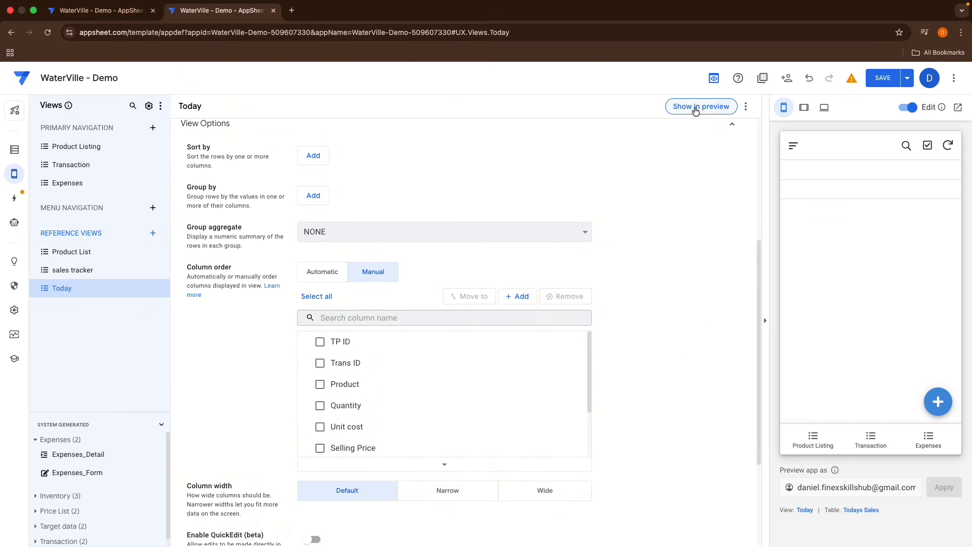
scroll(566, 196, "up", 5)
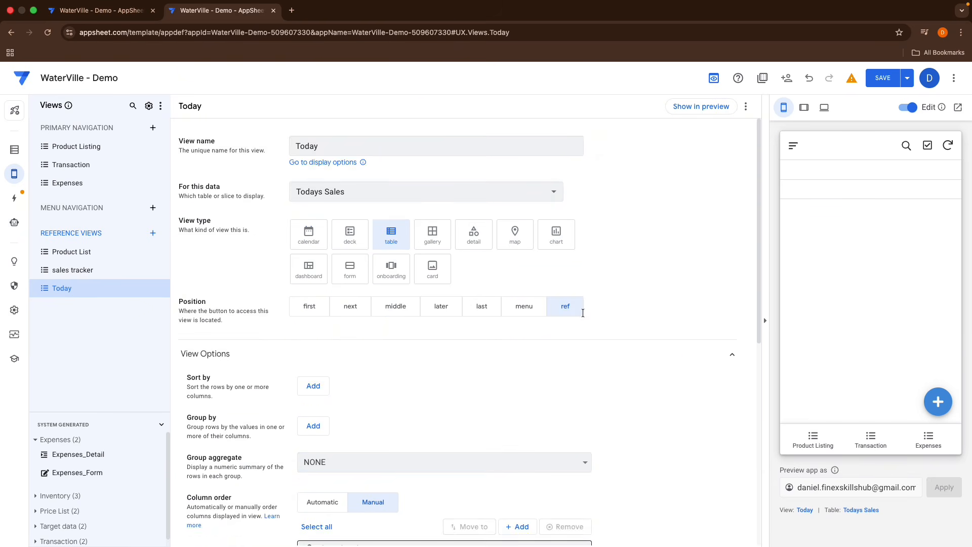
left_click(829, 192)
left_click(794, 146)
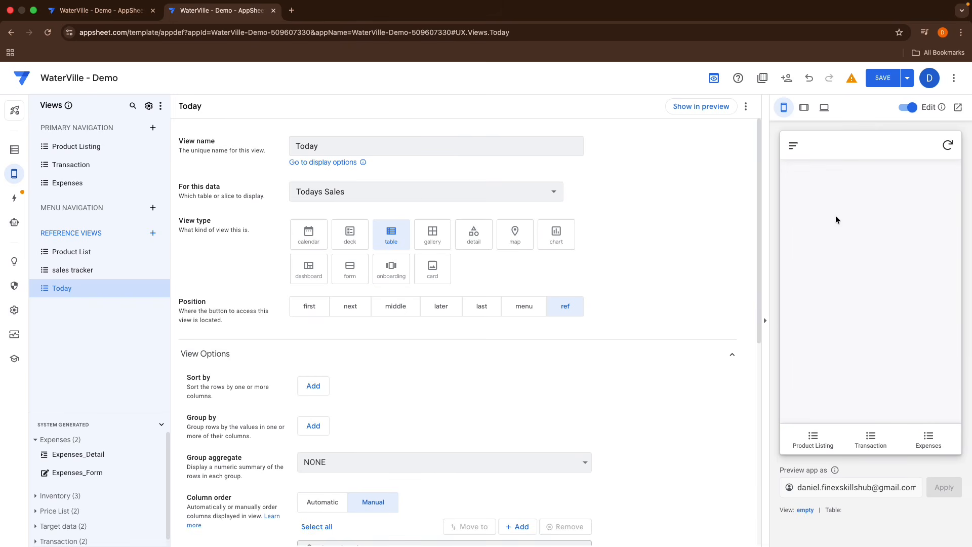
left_click(679, 109)
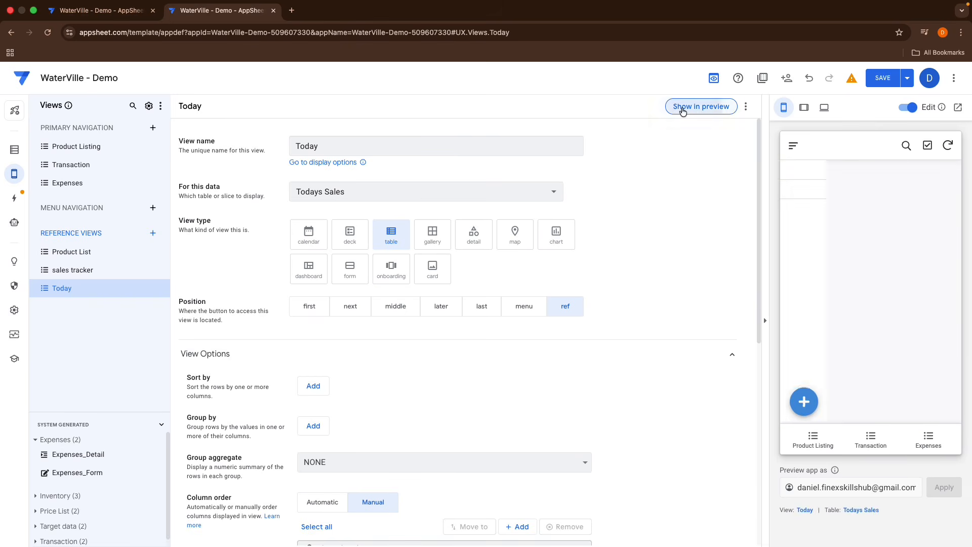
left_click(881, 78)
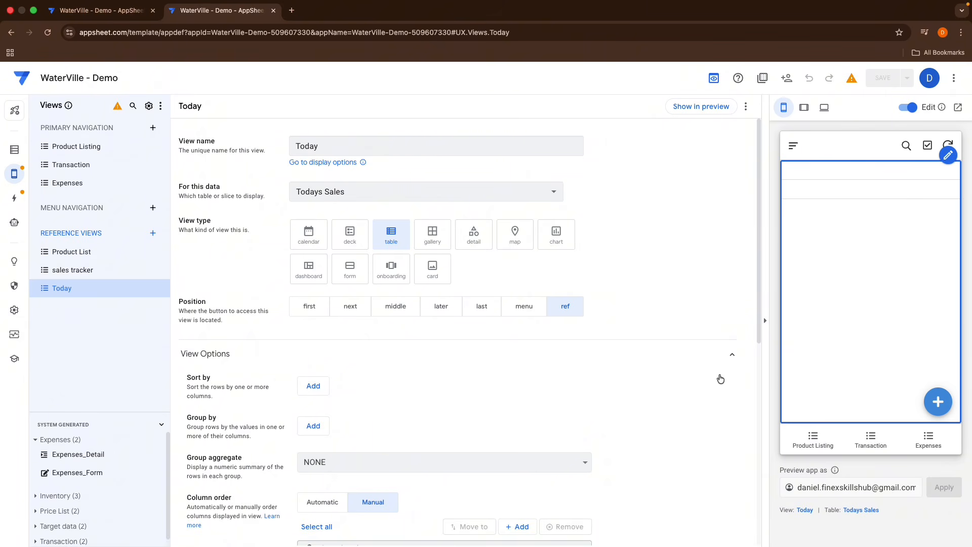
Step: Switch the view's data to This Months Sales and back to Todays Sales
scroll(675, 369, "down", 8)
scroll(593, 361, "up", 7)
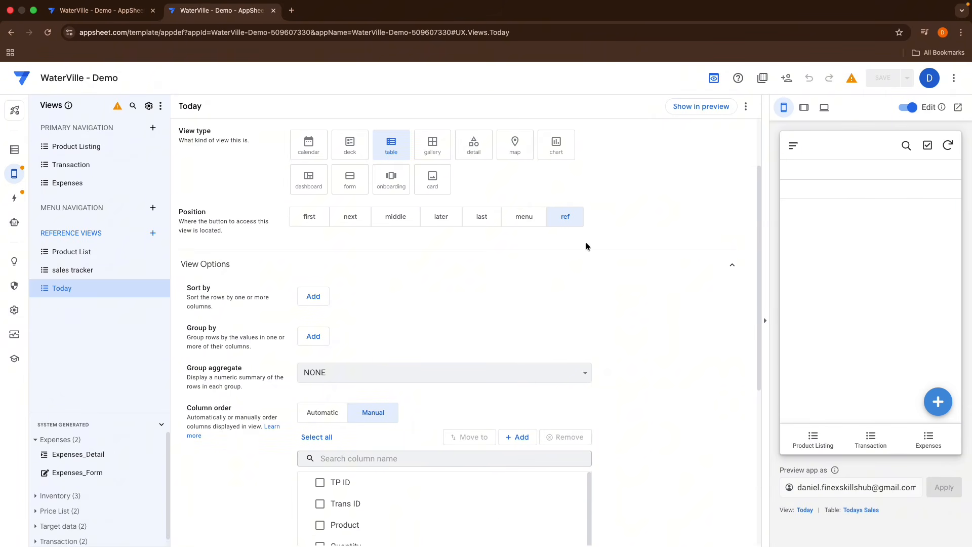
scroll(586, 246, "up", 2)
left_click(555, 195)
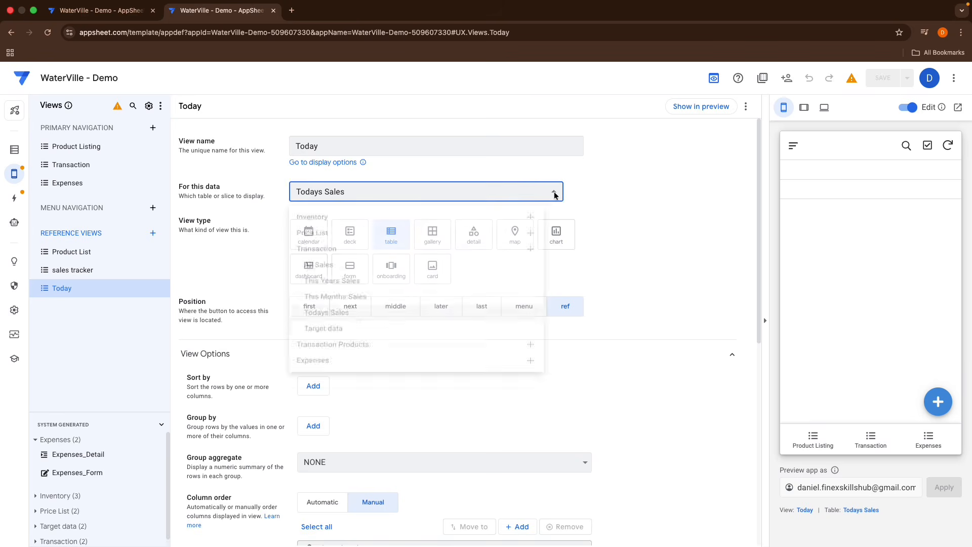
left_click(384, 309)
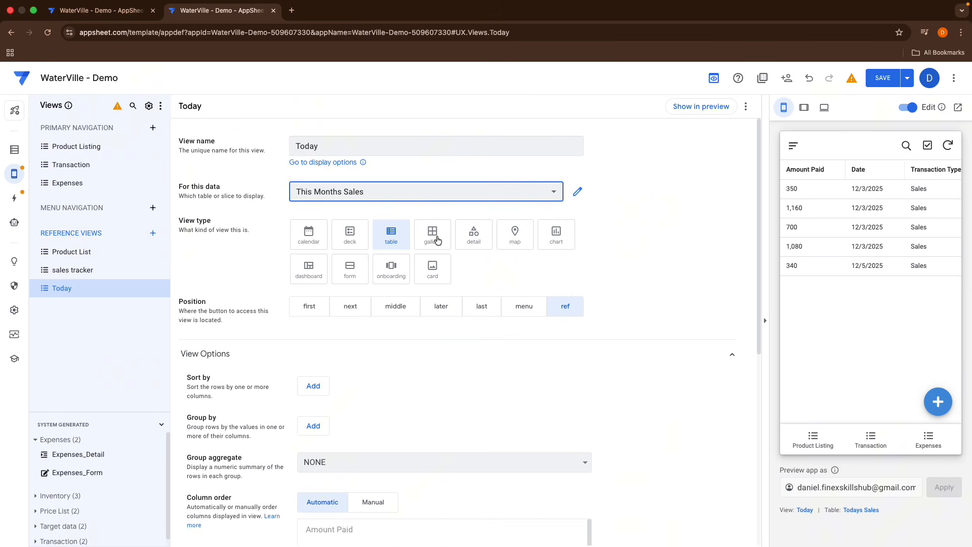
left_click(499, 201)
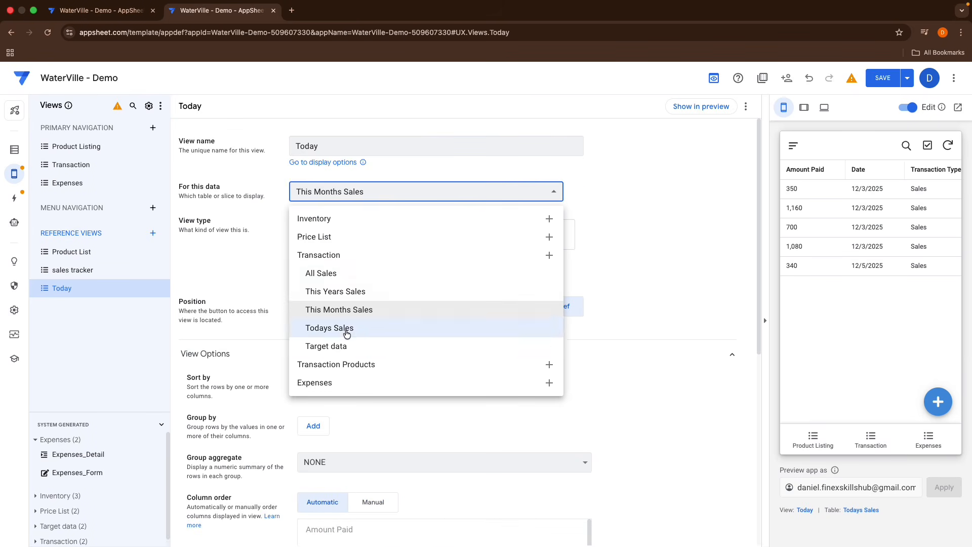
left_click(406, 328)
Step: Set the column order to Manual and move Date to the top of the column list
scroll(604, 276, "down", 7)
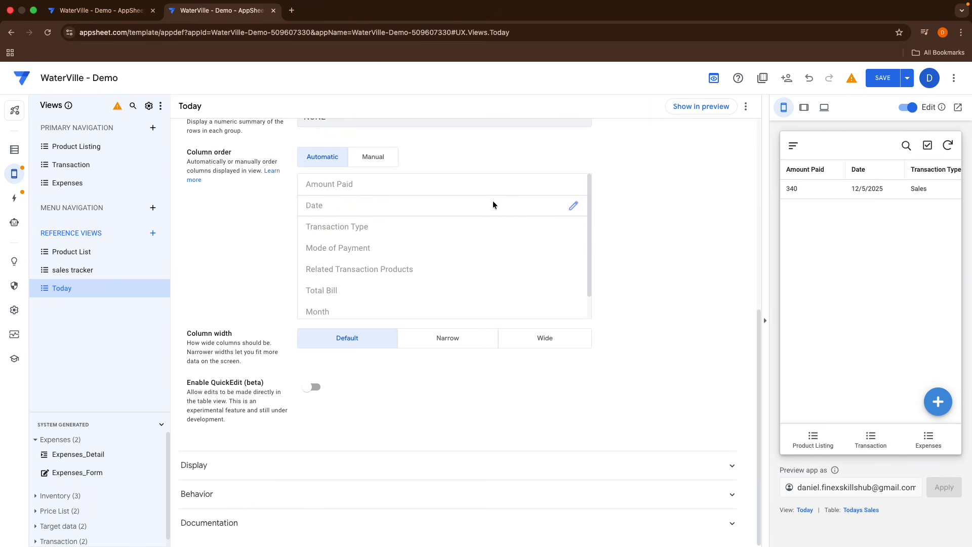
left_click(382, 159)
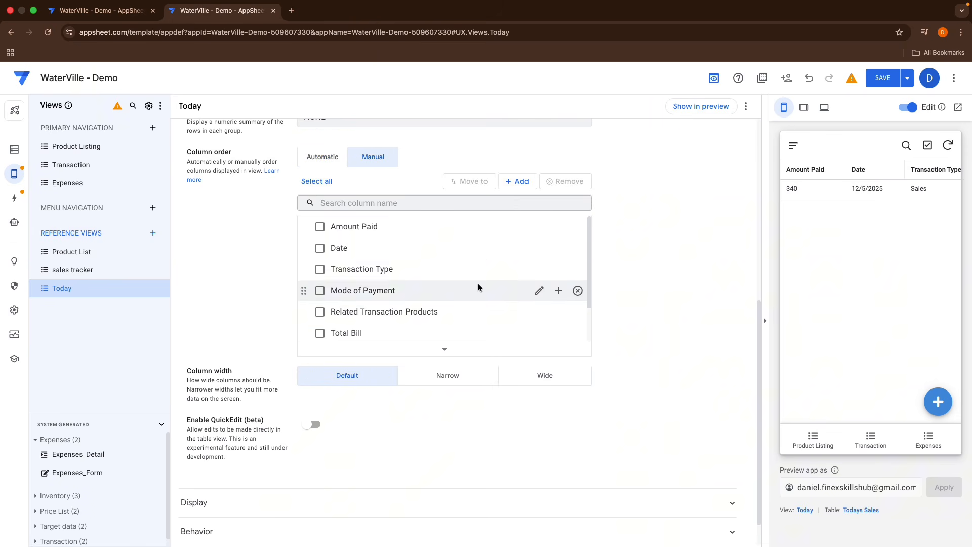
left_click_drag(305, 248, 305, 226)
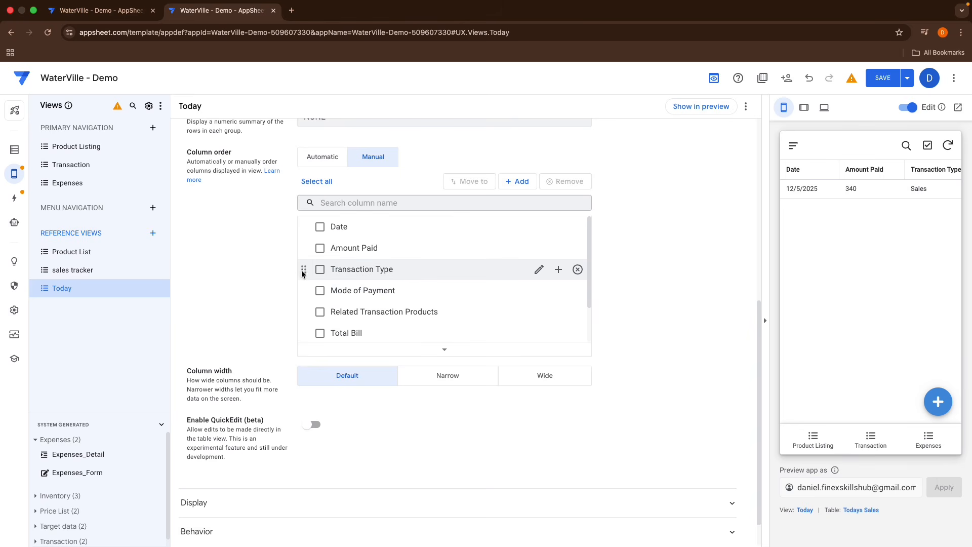
Step: Remove the Transaction Type column and move Mode of Payment directly below Date
left_click(578, 270)
left_click_drag(305, 269, 305, 248)
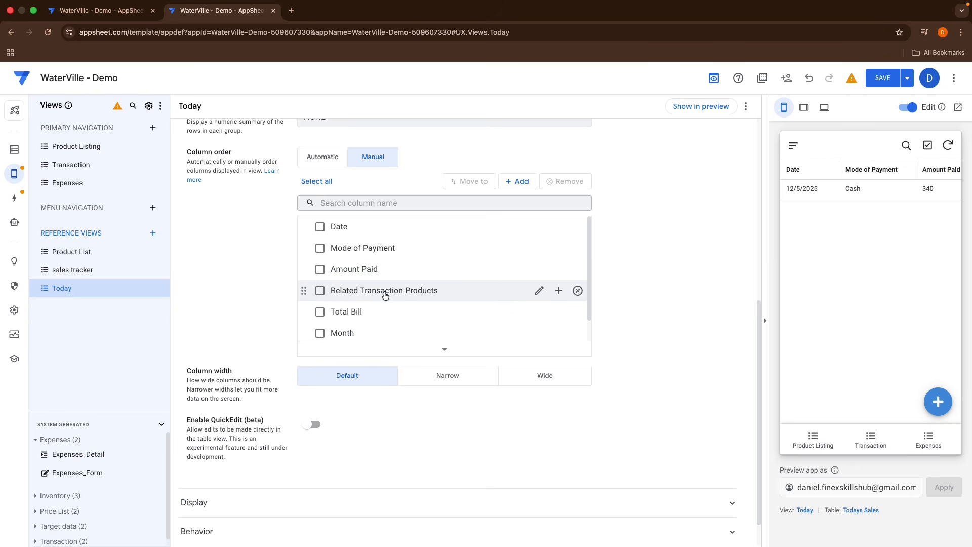
Step: Remove the Related Transaction Products column from the Today view
scroll(817, 197, "right", 6)
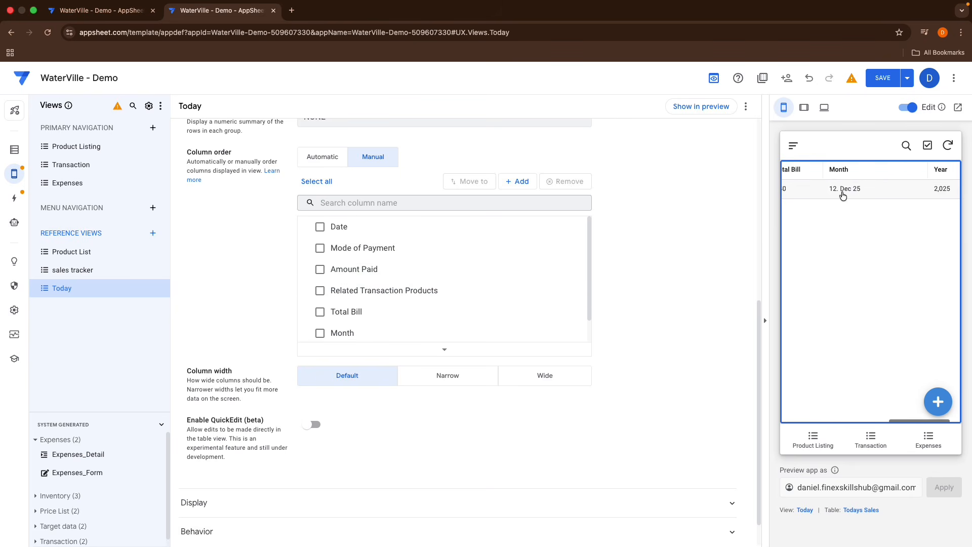
scroll(844, 196, "left", 4)
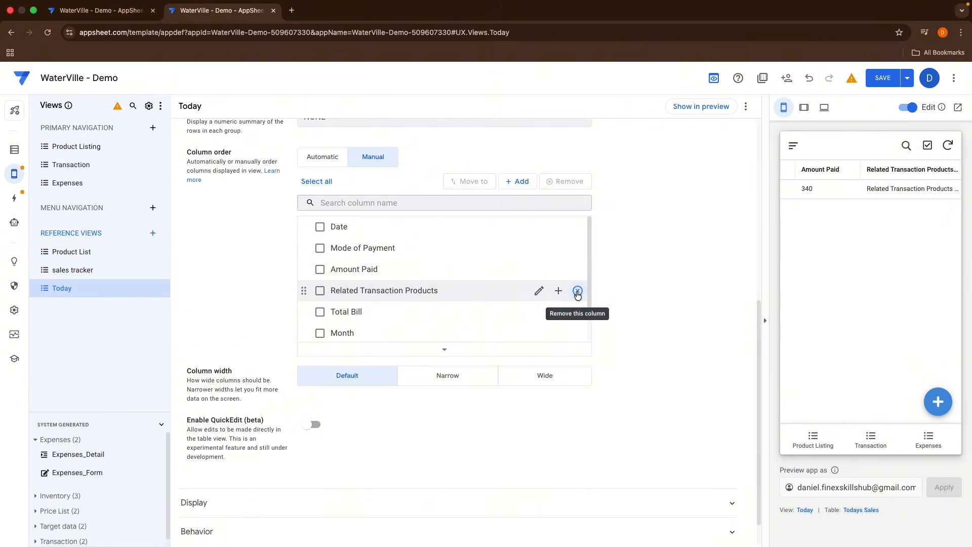
left_click(580, 292)
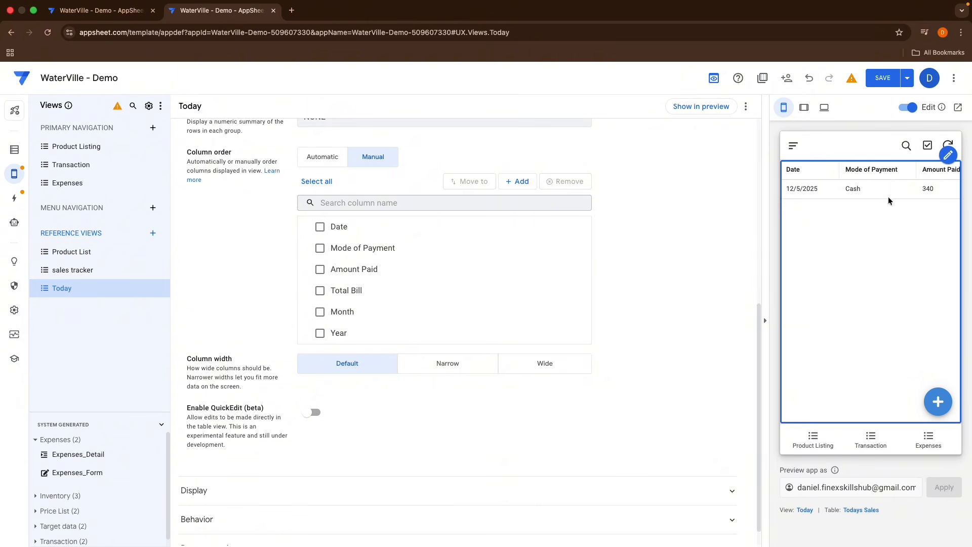
Step: Move Total Bill above Amount Paid and remove the Month and Year columns
scroll(895, 194, "right", 3)
scroll(895, 193, "left", 3)
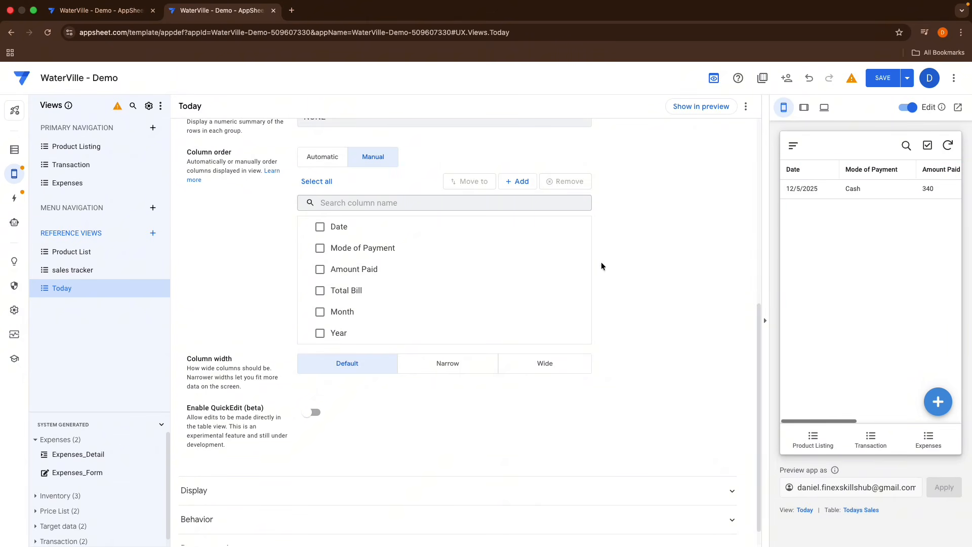
left_click_drag(304, 290, 299, 269)
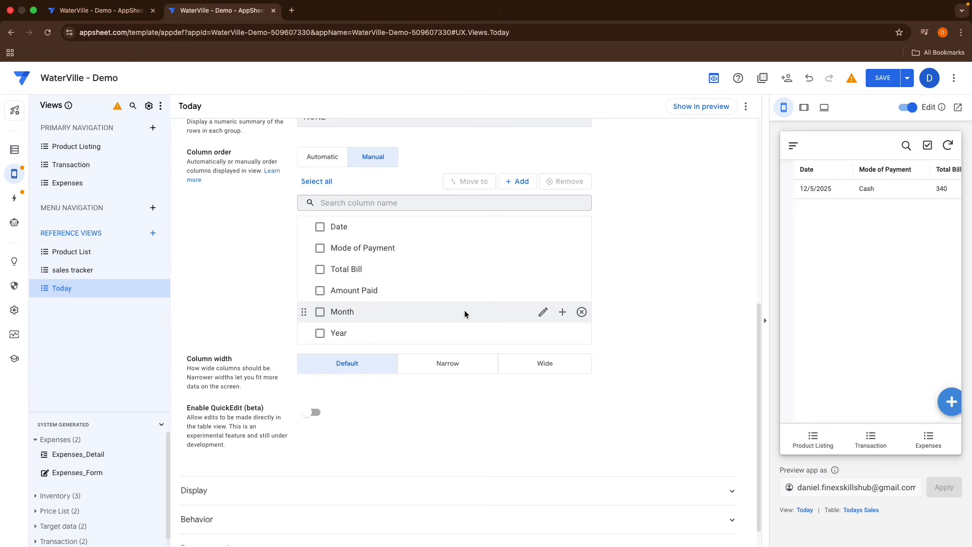
left_click(582, 313)
left_click(582, 312)
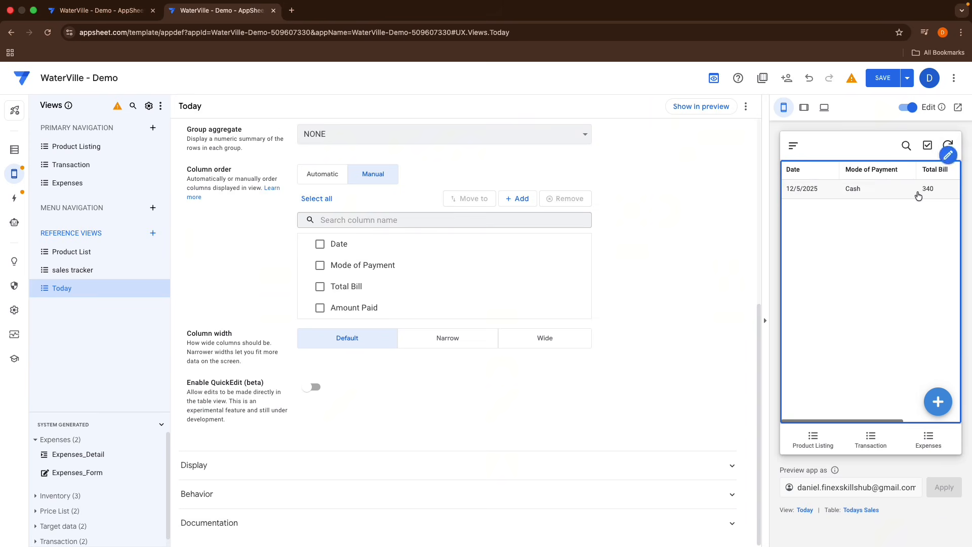
Step: Duplicate the Today view and rename the copy MTD Sales
scroll(652, 243, "up", 7)
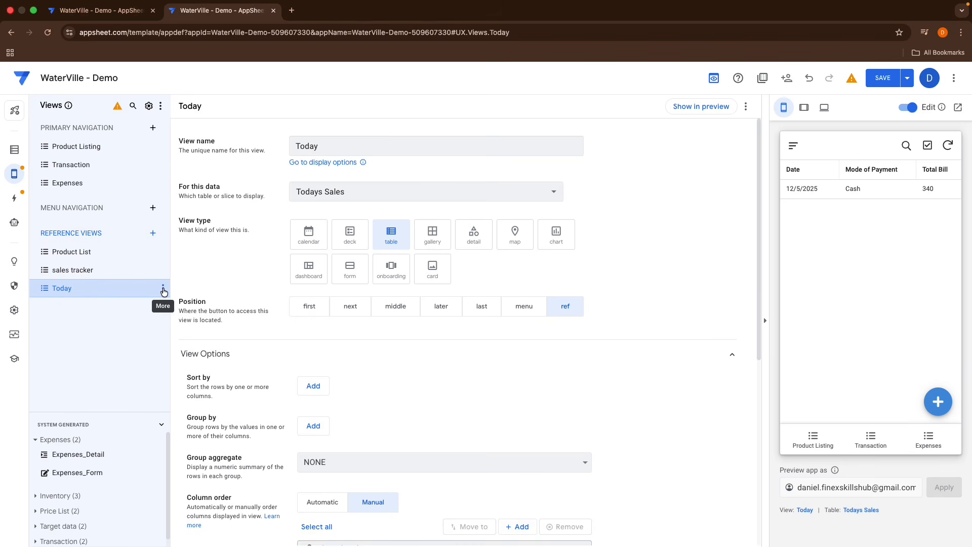
left_click(163, 288)
left_click(174, 355)
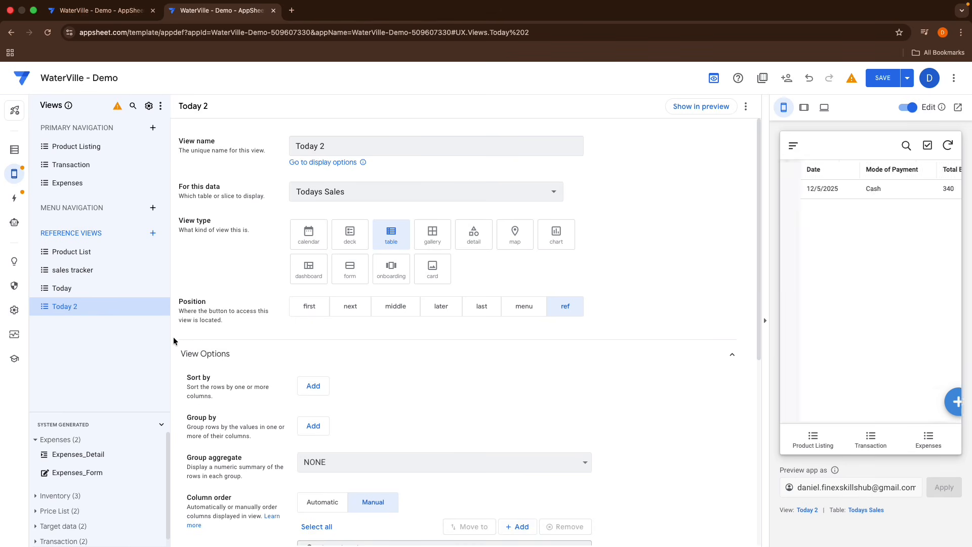
triple_click(336, 150)
key("BackSpace")
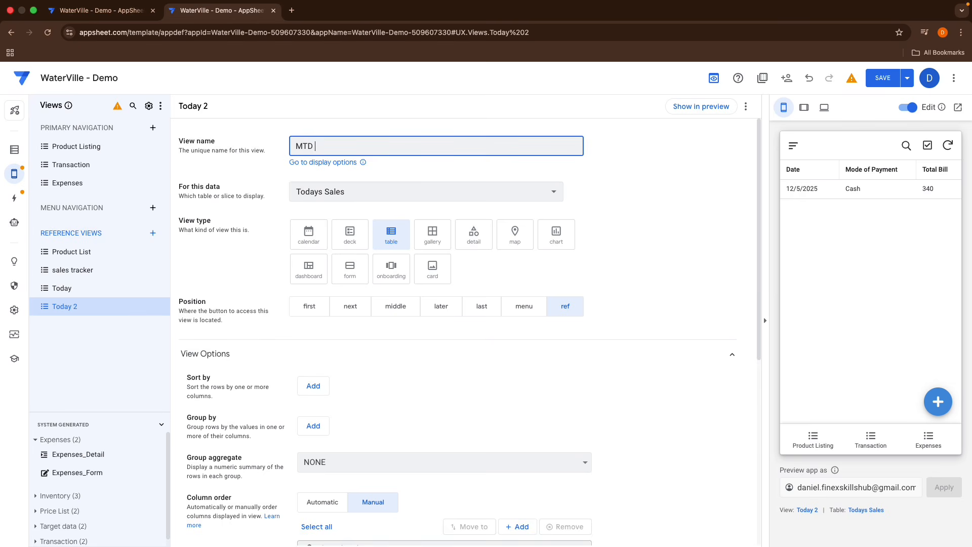
left_click(677, 230)
Step: Set the MTD Sales view's data to the This Months Sales slice
scroll(515, 276, "down", 4)
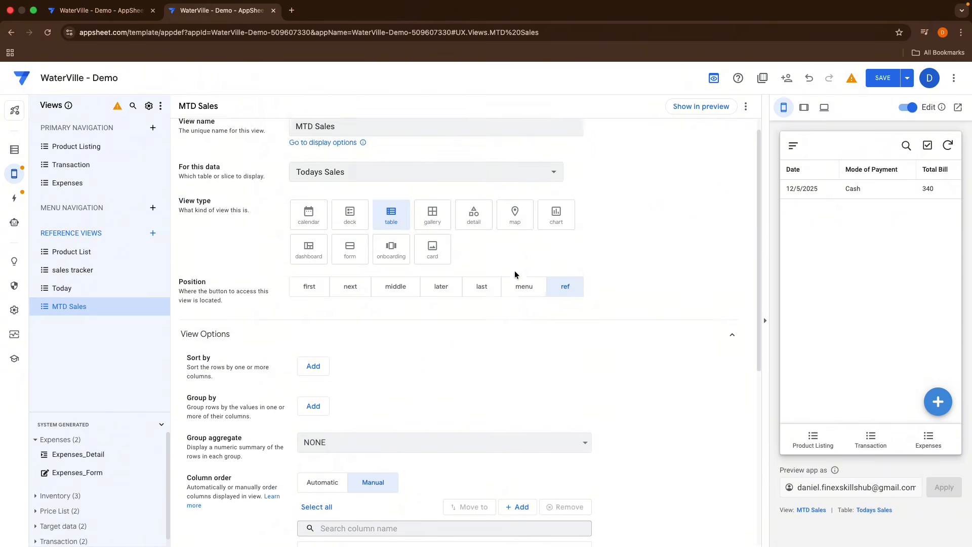
scroll(516, 275, "up", 4)
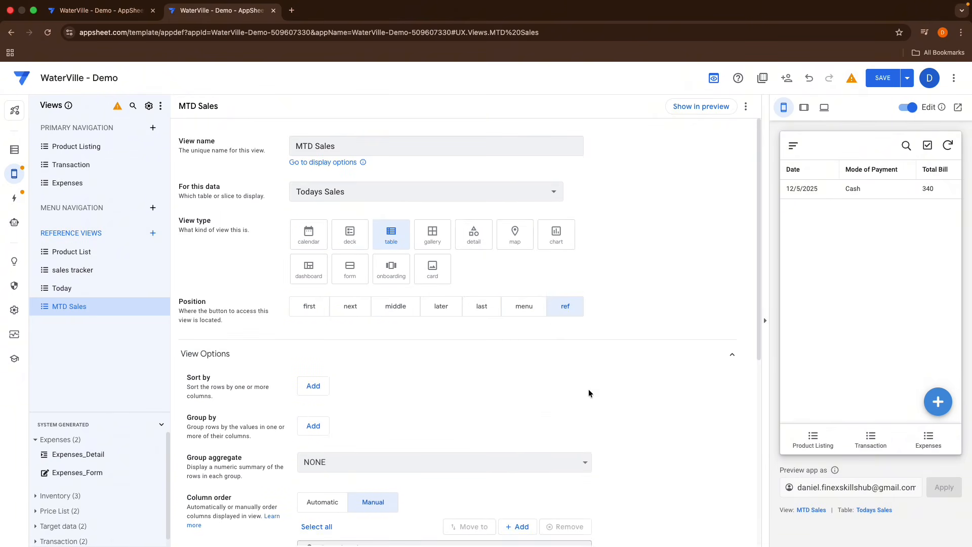
left_click(466, 193)
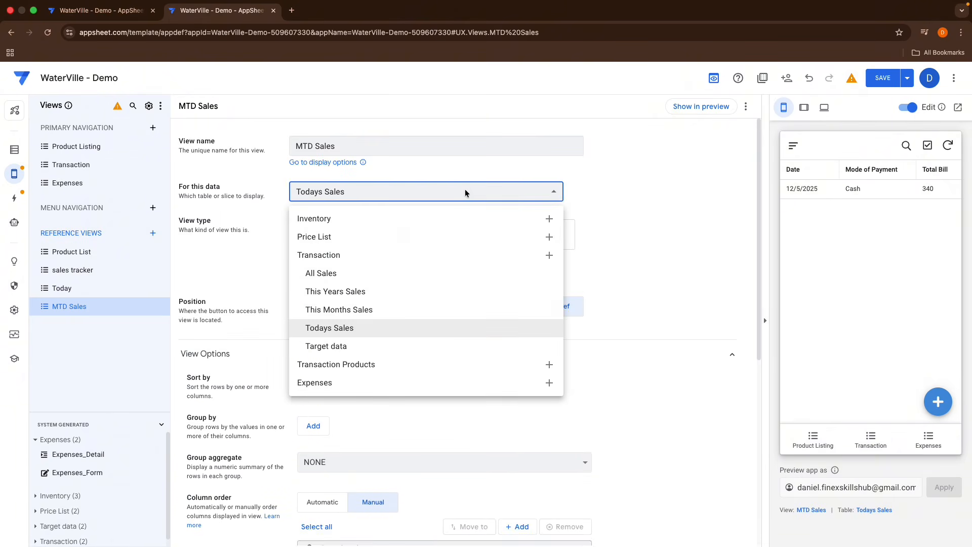
left_click(332, 309)
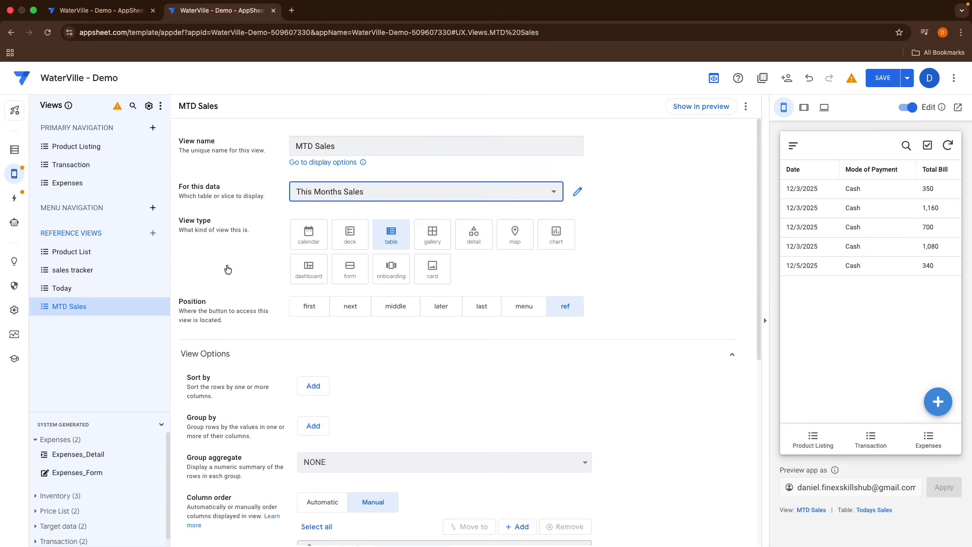
Step: Group the MTD Sales rows by Date and add a second grouping by _RowNumber
scroll(243, 413, "down", 2)
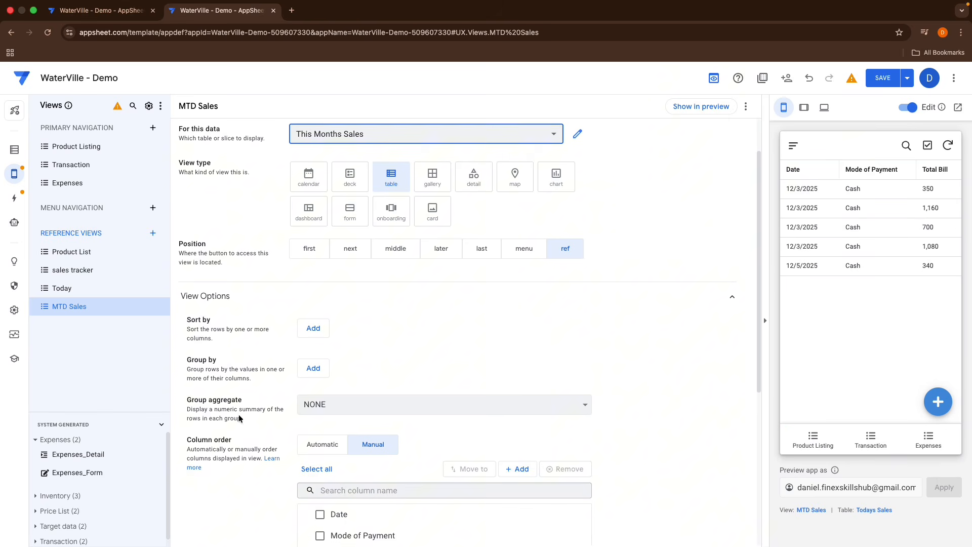
left_click(311, 355)
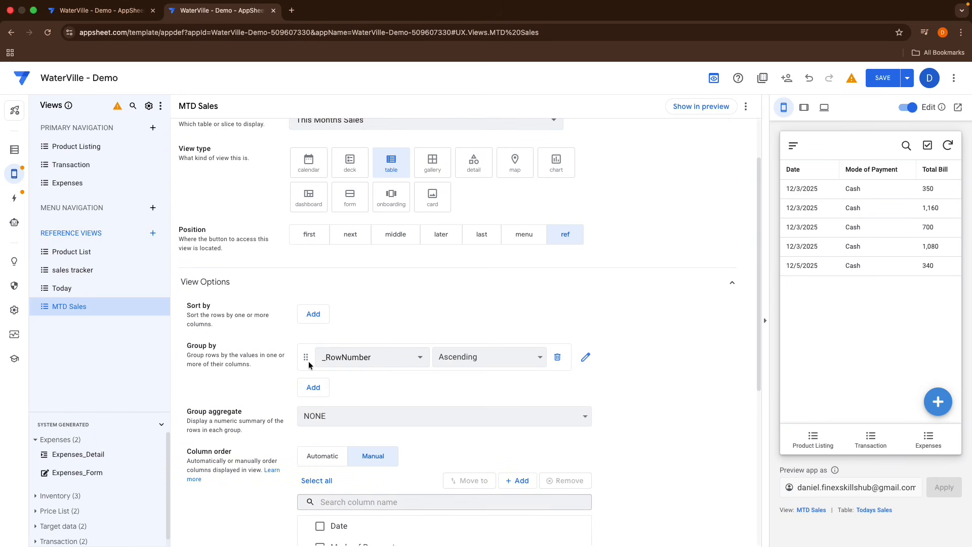
left_click(322, 361)
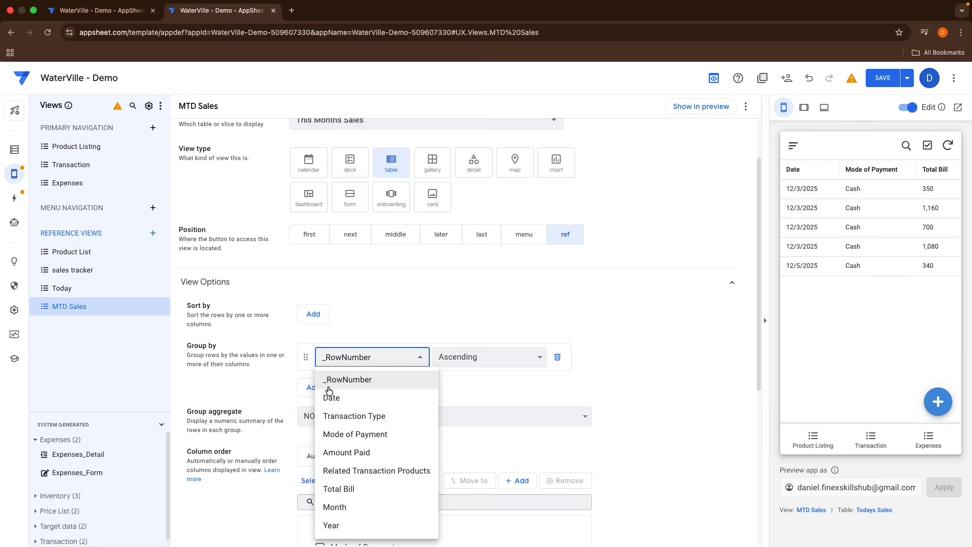
left_click(330, 398)
left_click(326, 396)
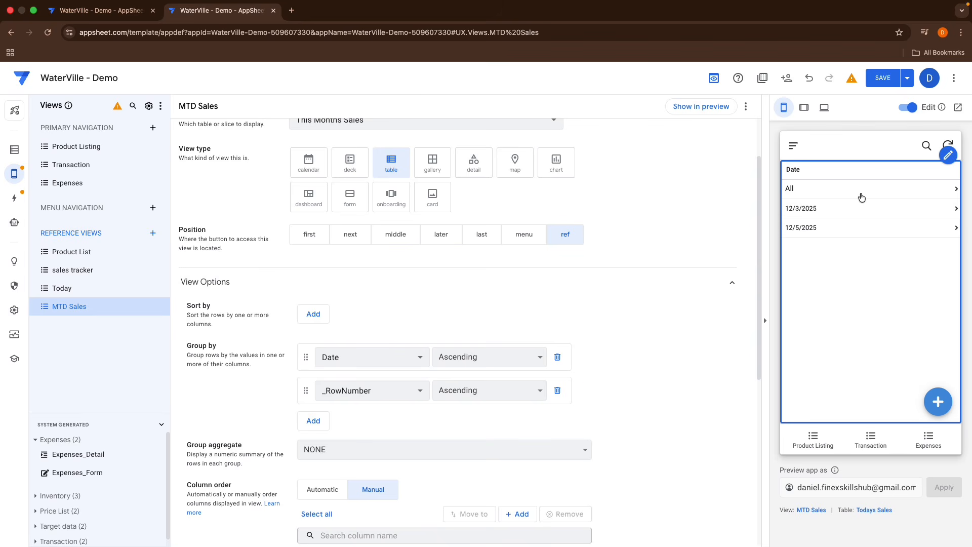
Step: Set the group aggregate to SUM :: Amount Paid and check the grouped dates in the preview
left_click(807, 209)
left_click(793, 147)
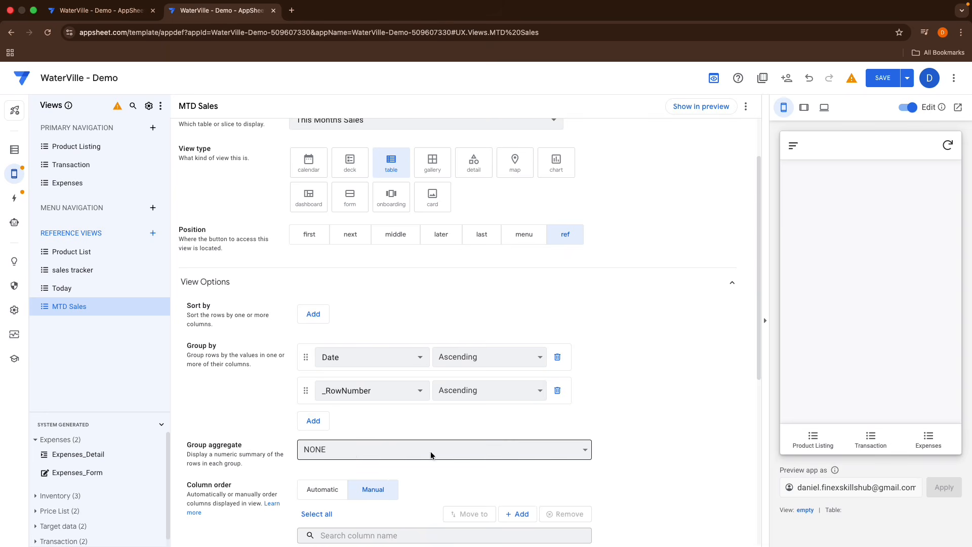
left_click(321, 450)
left_click(326, 472)
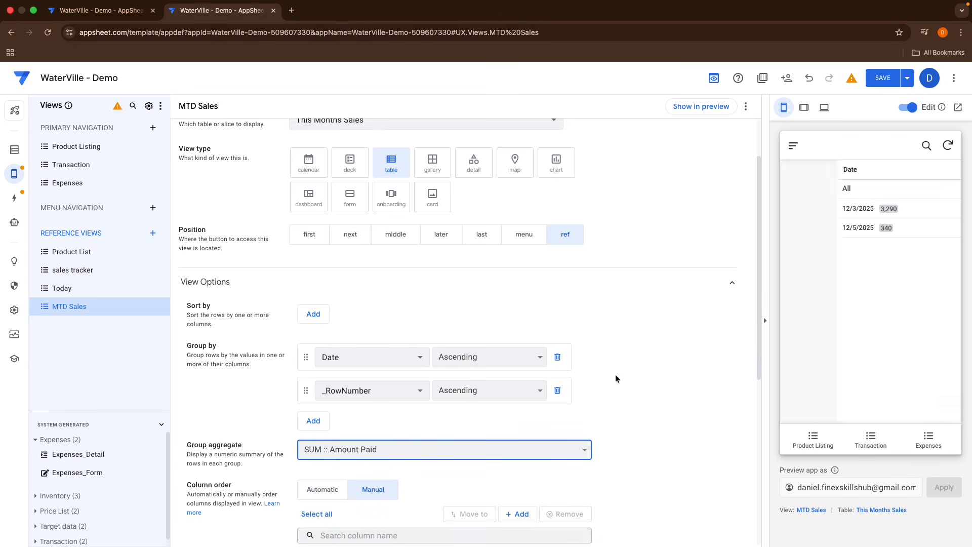
left_click(831, 217)
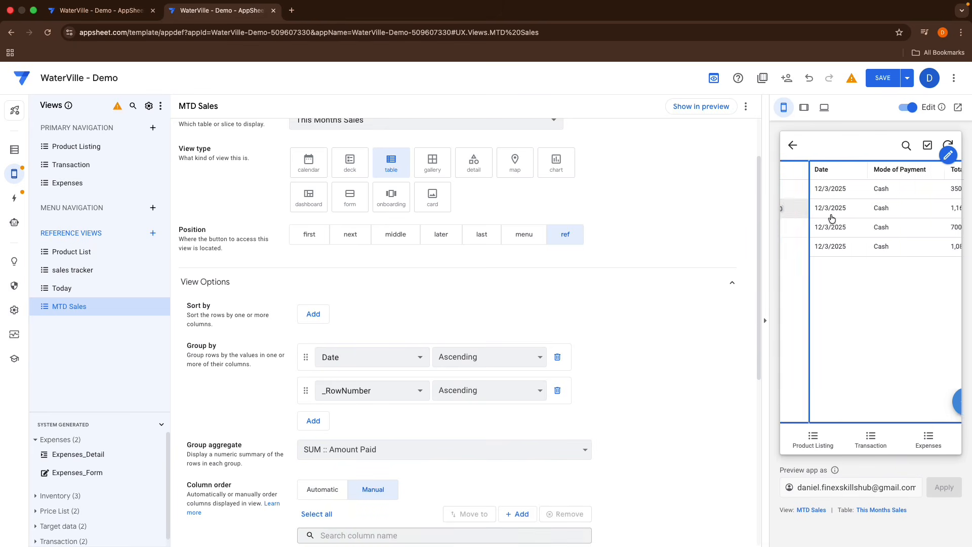
left_click(794, 146)
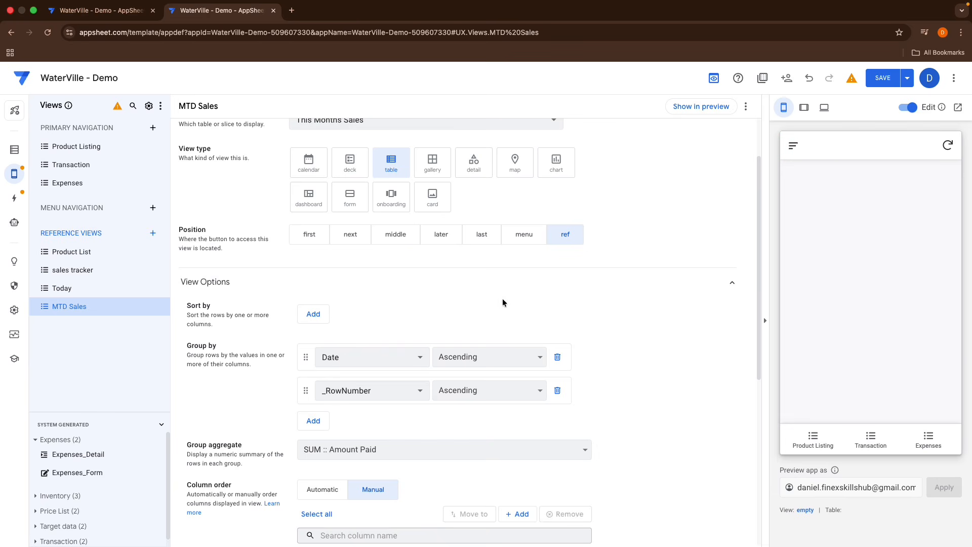
Step: Duplicate the MTD Sales view and rename the copy YTD Sales
left_click(161, 306)
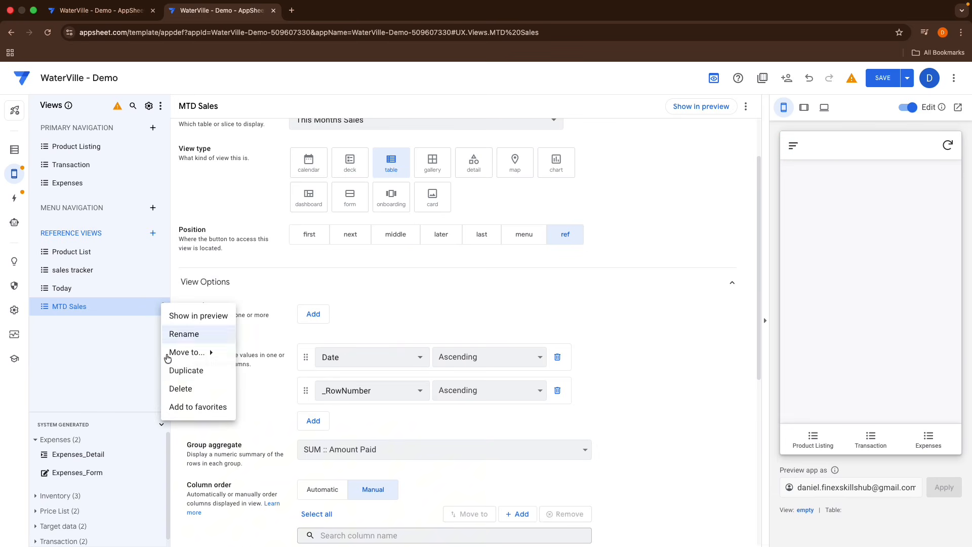
left_click(173, 371)
scroll(312, 314, "up", 2)
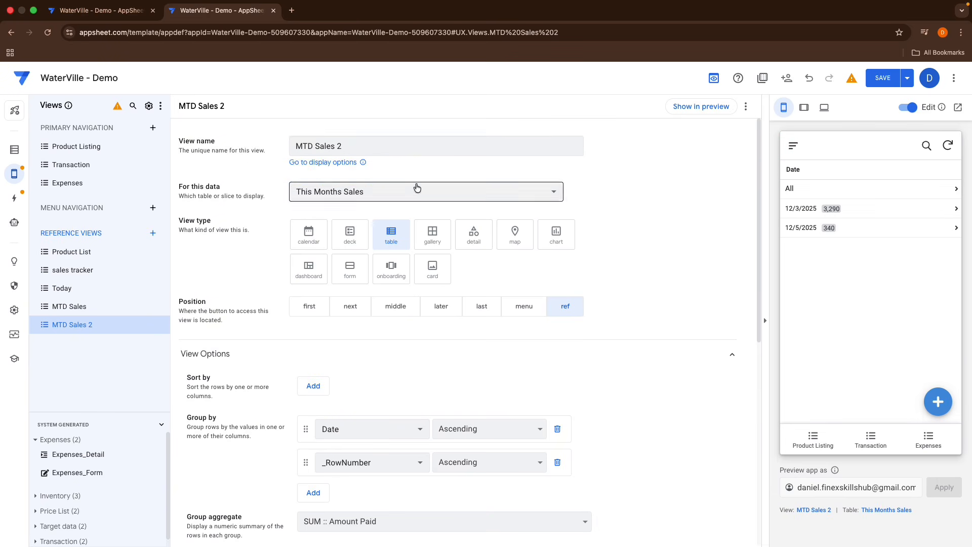
left_click(312, 145)
double_click(312, 145)
key("BackSpace")
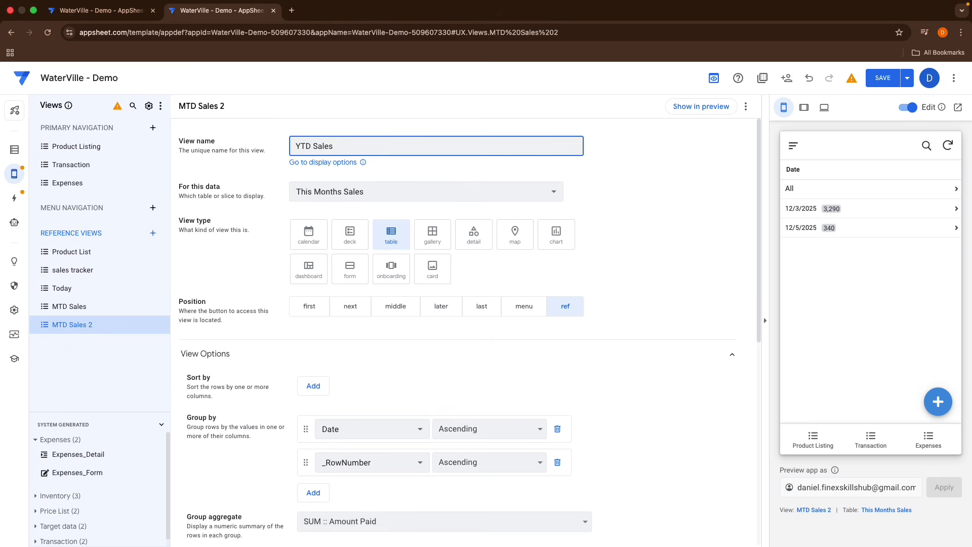
left_click(644, 183)
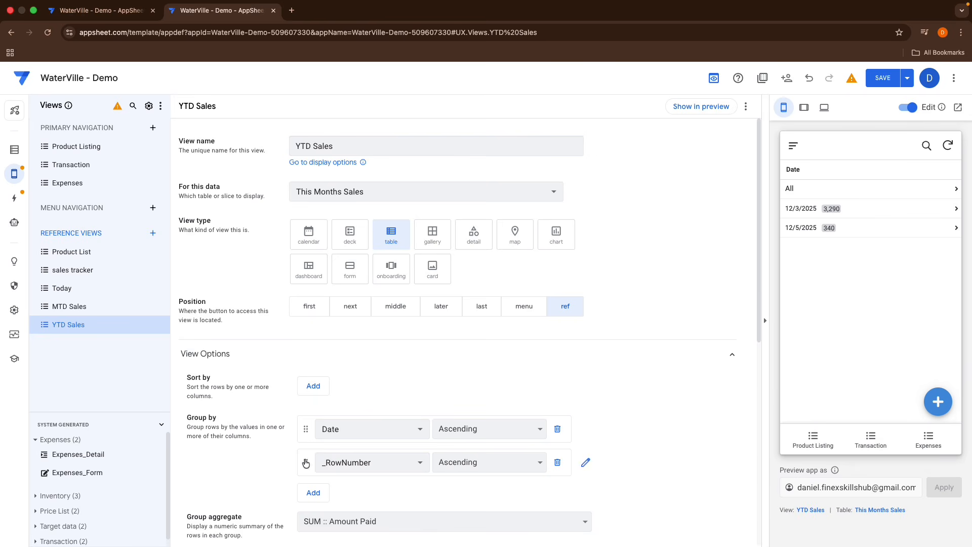
Step: Add a grouping by Month and move it to the top of the YTD Sales group list
left_click(306, 492)
left_click(322, 496)
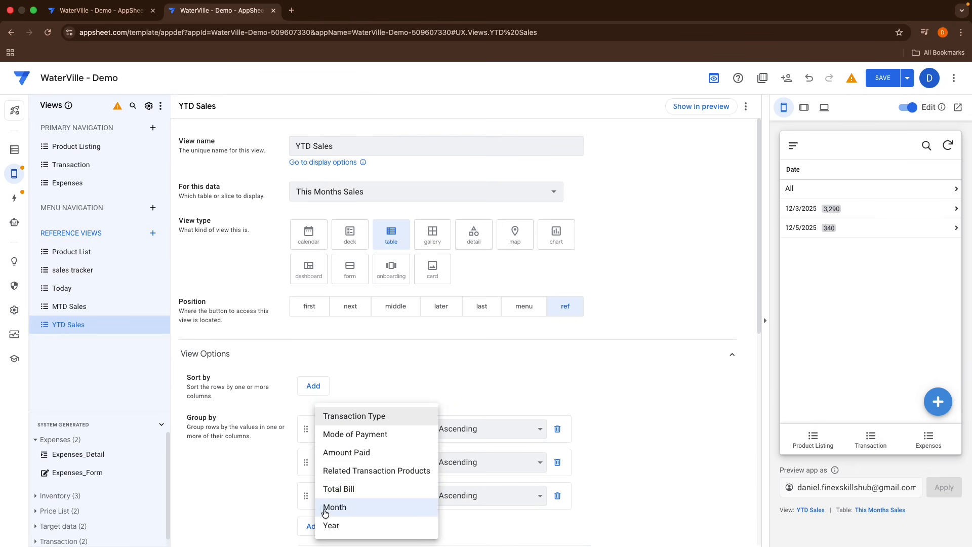
left_click(325, 507)
left_click_drag(305, 496, 304, 429)
Step: Set the YTD Sales view's data to the This Years Sales slice
left_click(817, 196)
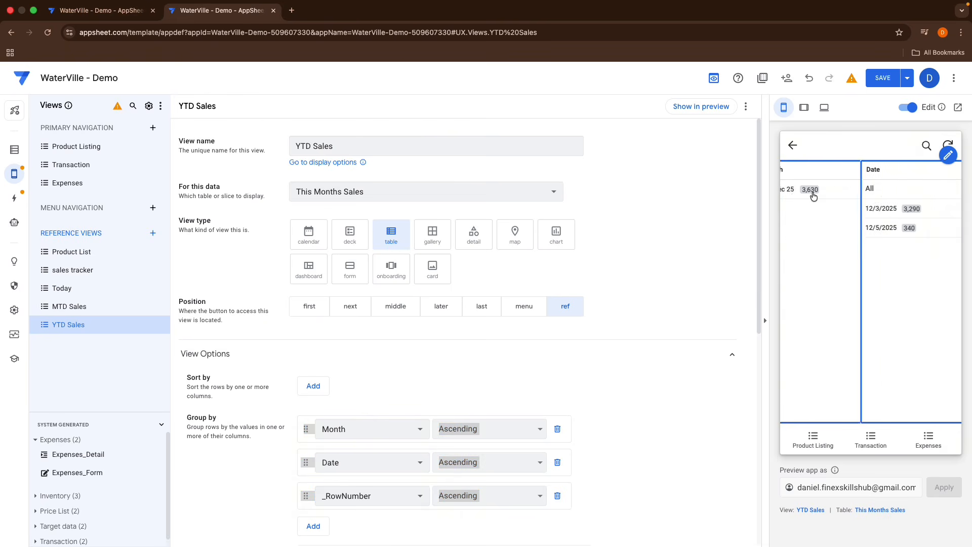
left_click(811, 214)
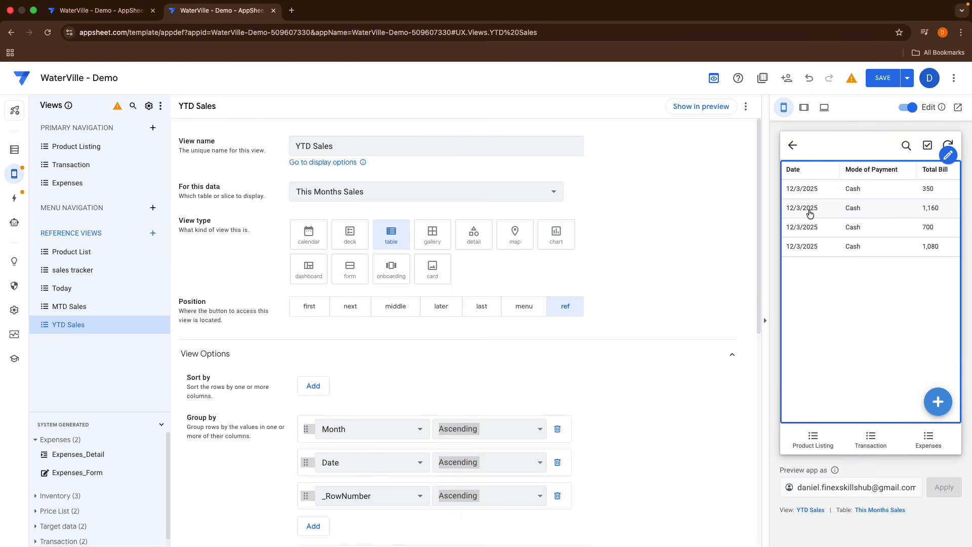
scroll(506, 380, "down", 5)
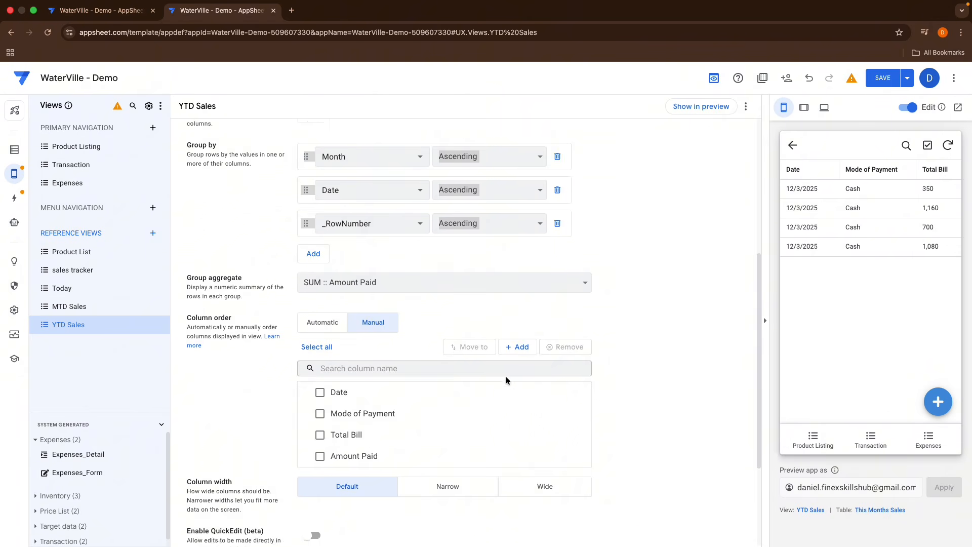
scroll(506, 381, "up", 5)
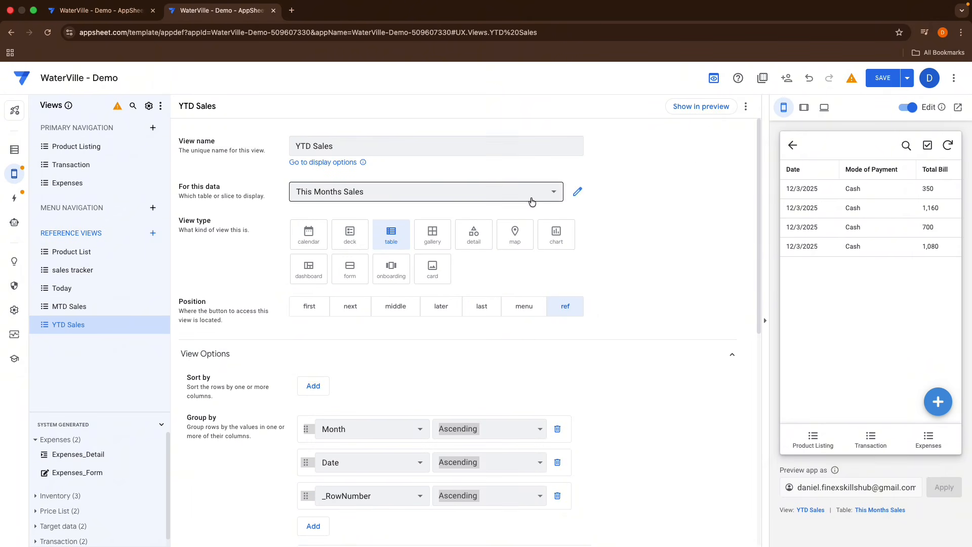
left_click(531, 195)
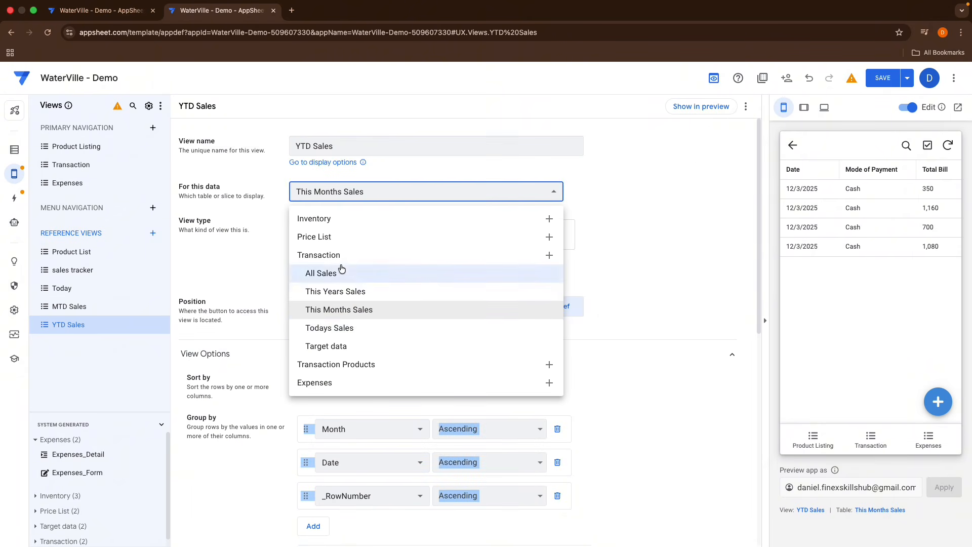
left_click(326, 294)
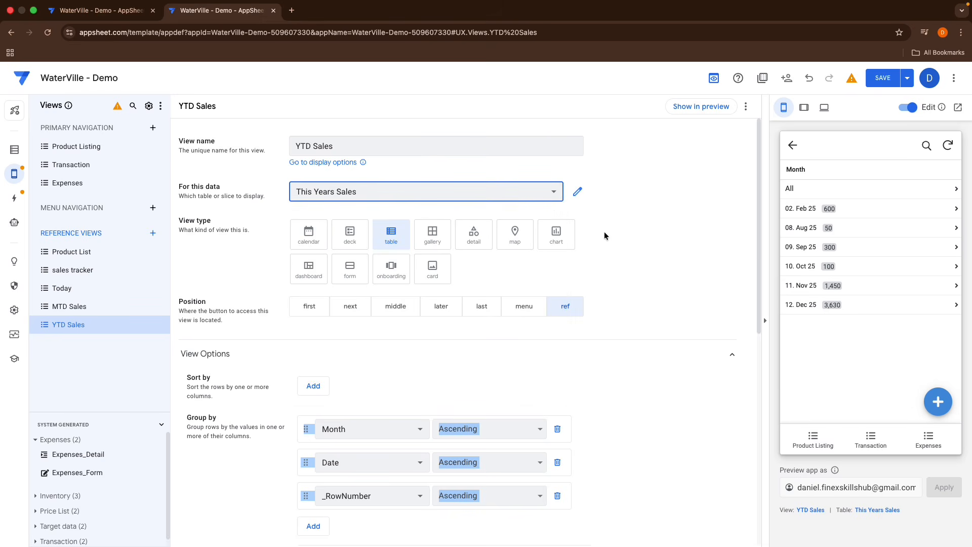
Step: Change the Month and Date groupings to Descending order
left_click(539, 431)
left_click(522, 440)
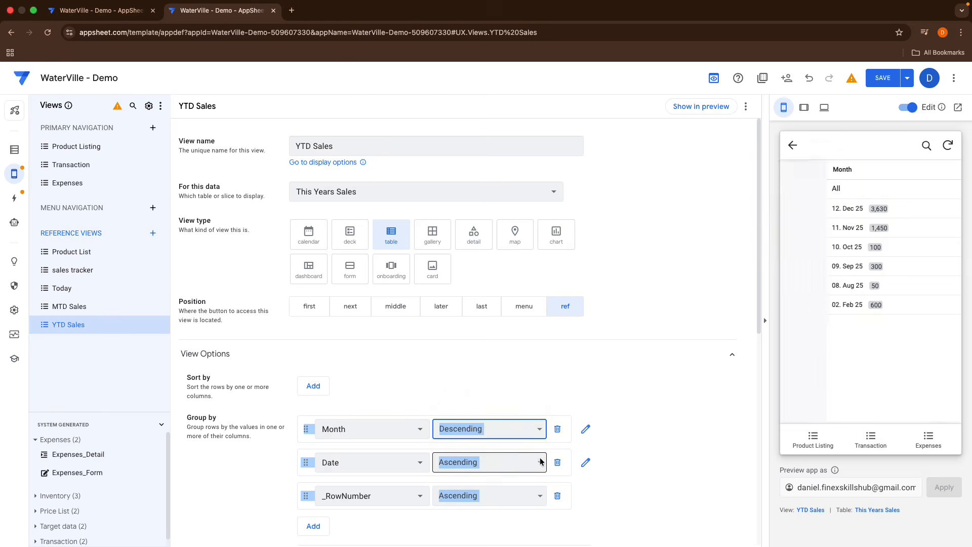
left_click(540, 461)
left_click(518, 472)
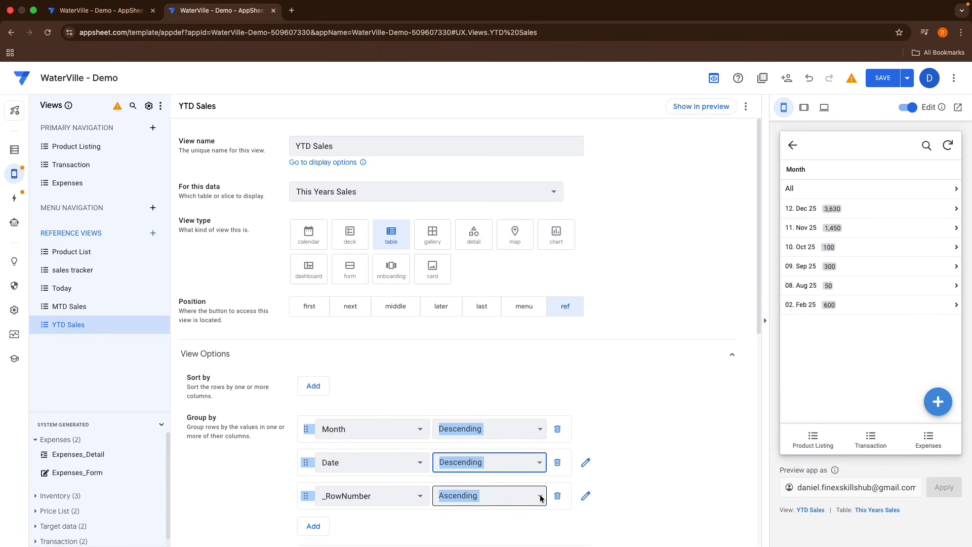
left_click(519, 397)
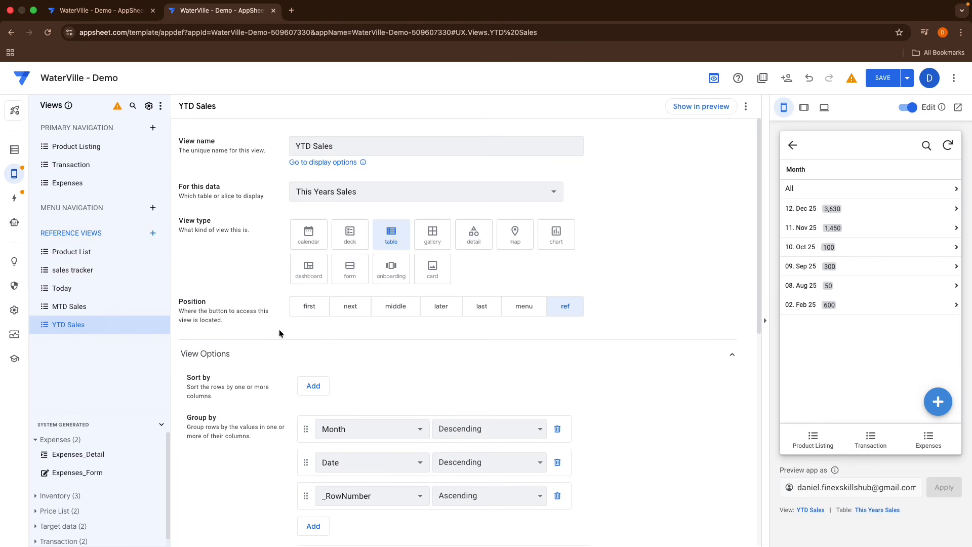
Step: Duplicate the YTD Sales view and rename the copy All Sales
left_click(163, 325)
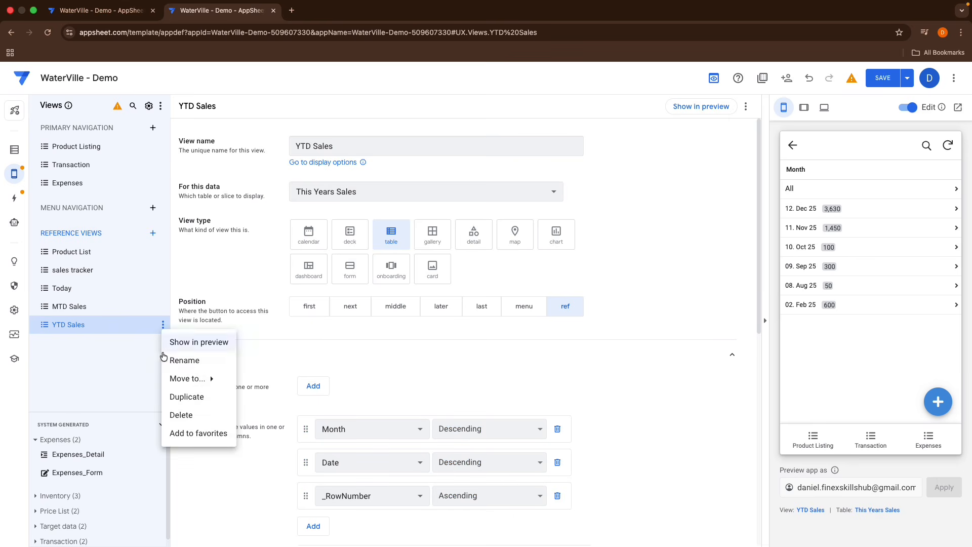
left_click(187, 397)
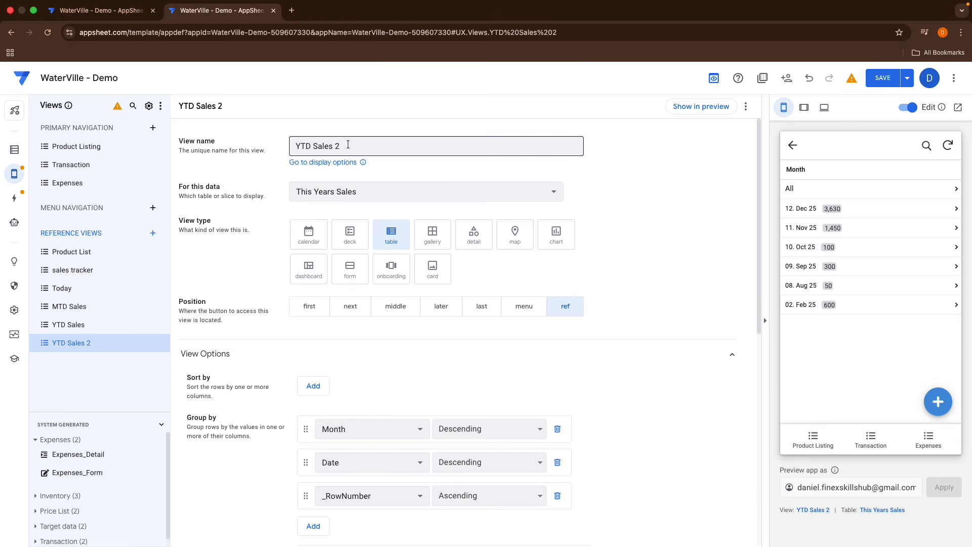
triple_click(347, 145)
key("BackSpace")
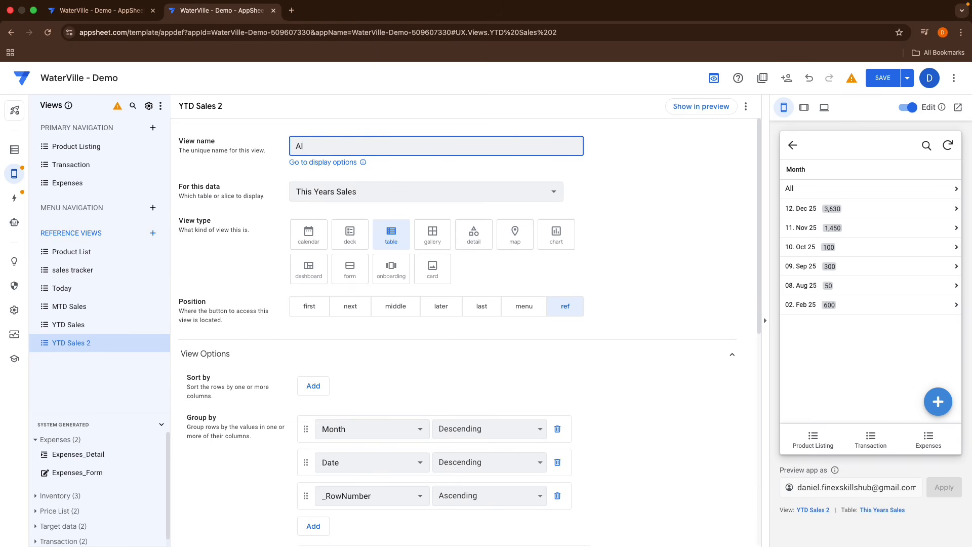
type("All Sales")
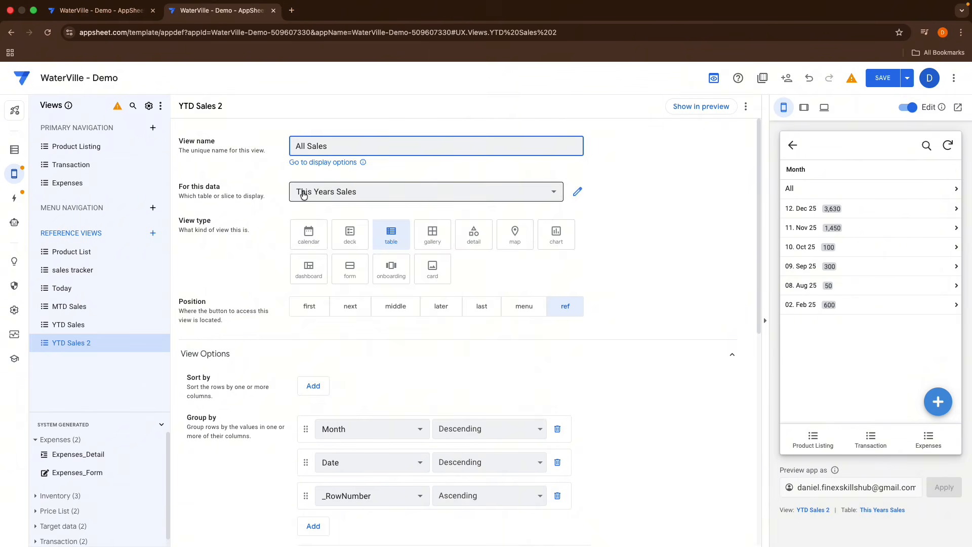
Step: Set the All Sales view's data to the All Sales slice
left_click(302, 191)
left_click(331, 275)
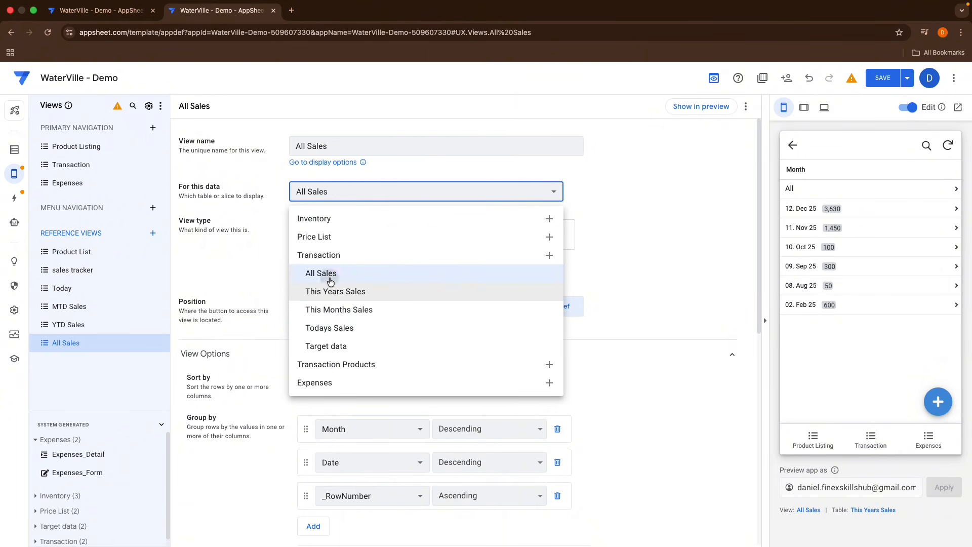
Step: Add a Year grouping in Descending order at the top of the All Sales group list
scroll(347, 375, "down", 3)
left_click(316, 408)
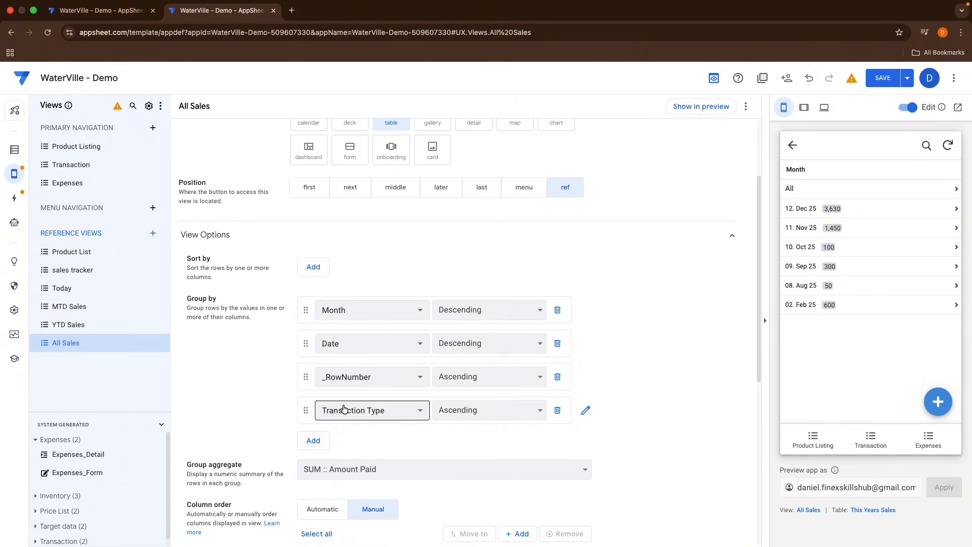
left_click(341, 410)
left_click(329, 524)
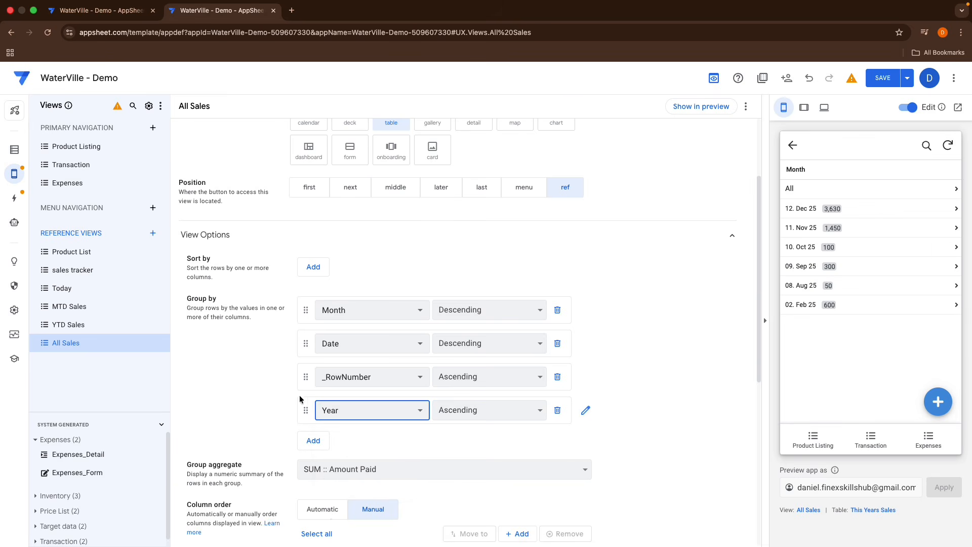
left_click_drag(304, 411, 307, 310)
left_click(455, 310)
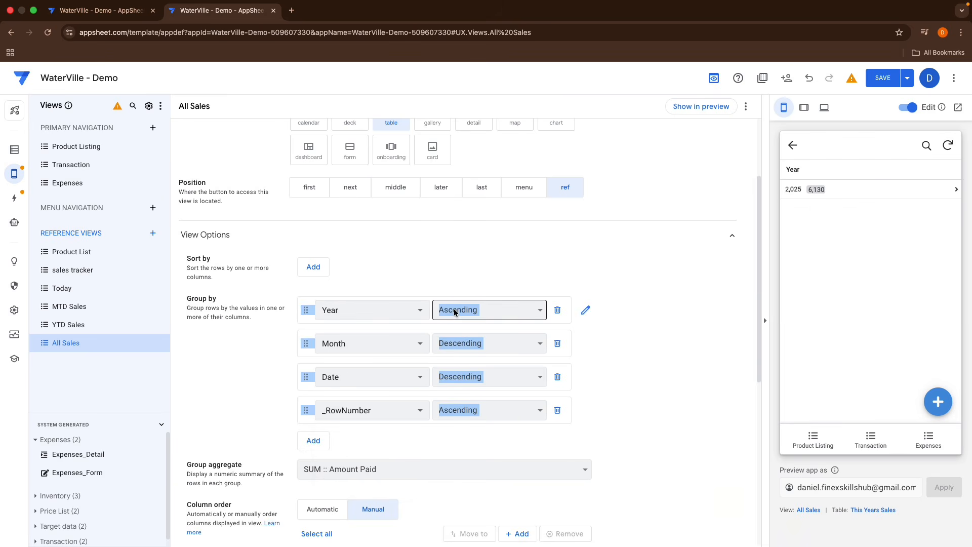
left_click(457, 320)
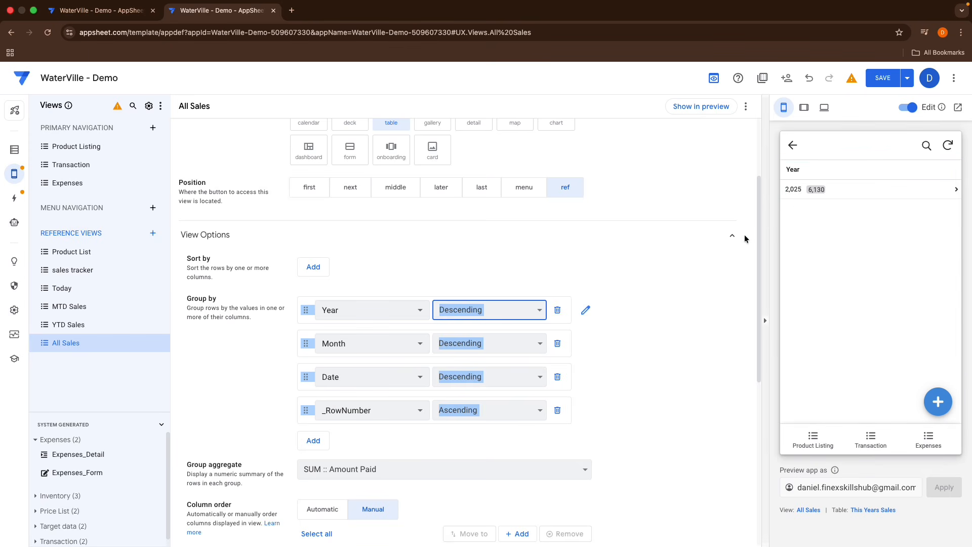
Step: Turn off the thousands separator for the Year column
left_click(586, 311)
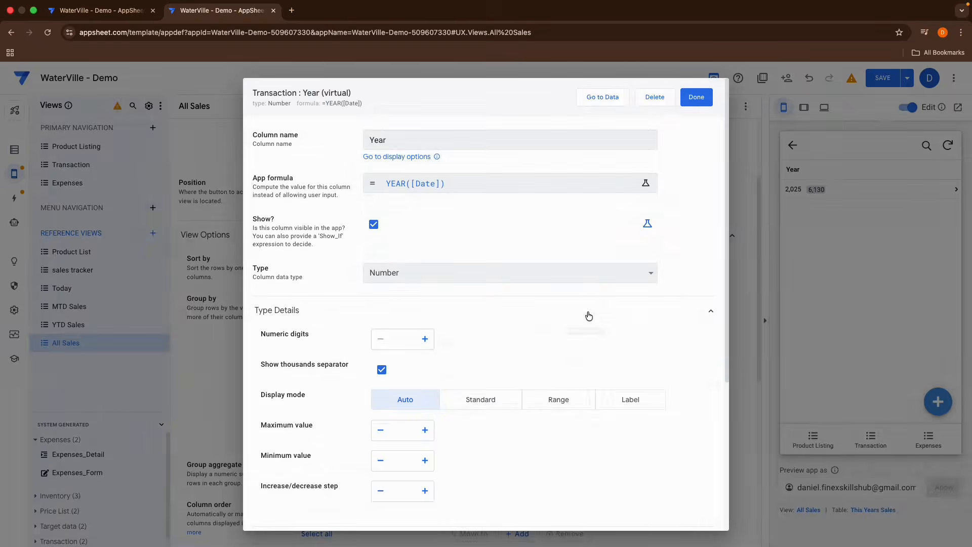
left_click(382, 370)
left_click(698, 98)
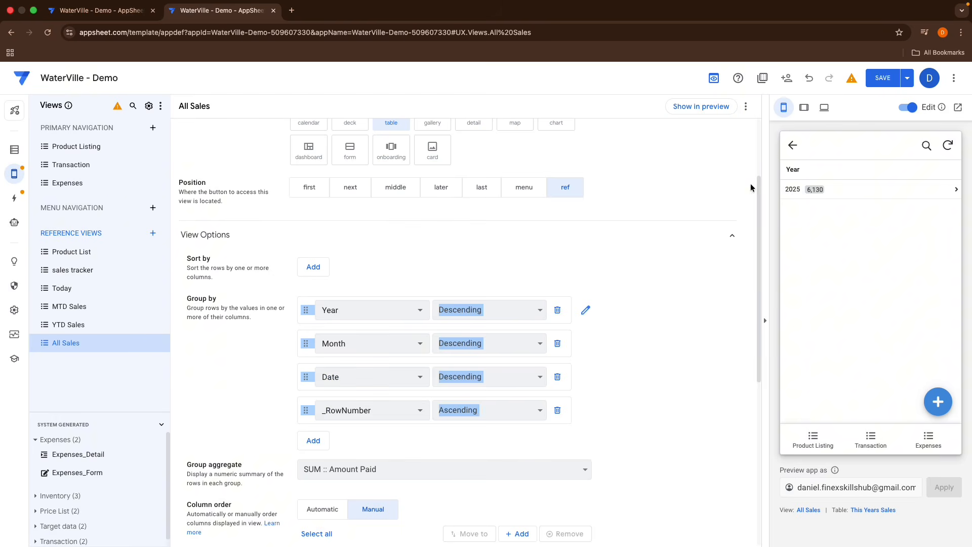
Step: Review the All Sales preview and the YTD Sales, MTD Sales and Today views
left_click(799, 190)
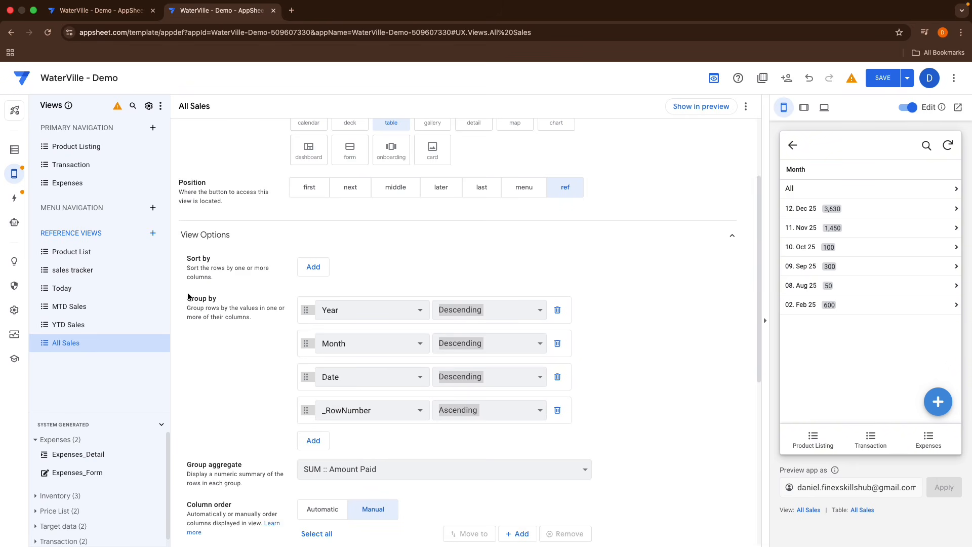
left_click(107, 327)
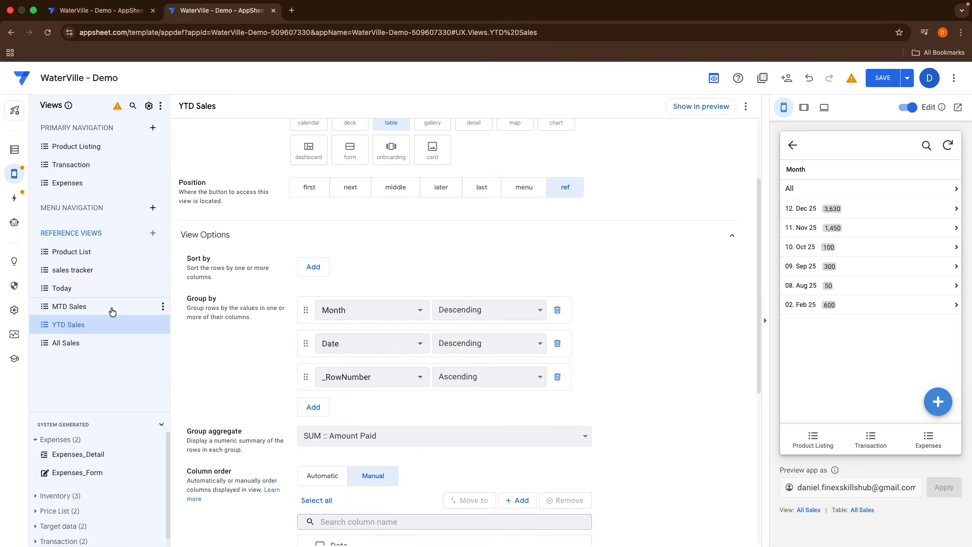
left_click(109, 309)
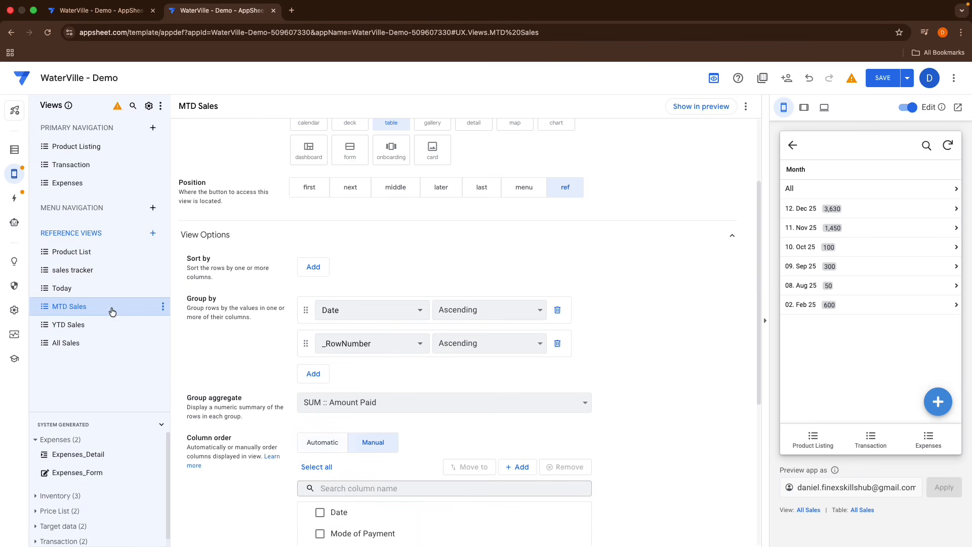
left_click(90, 290)
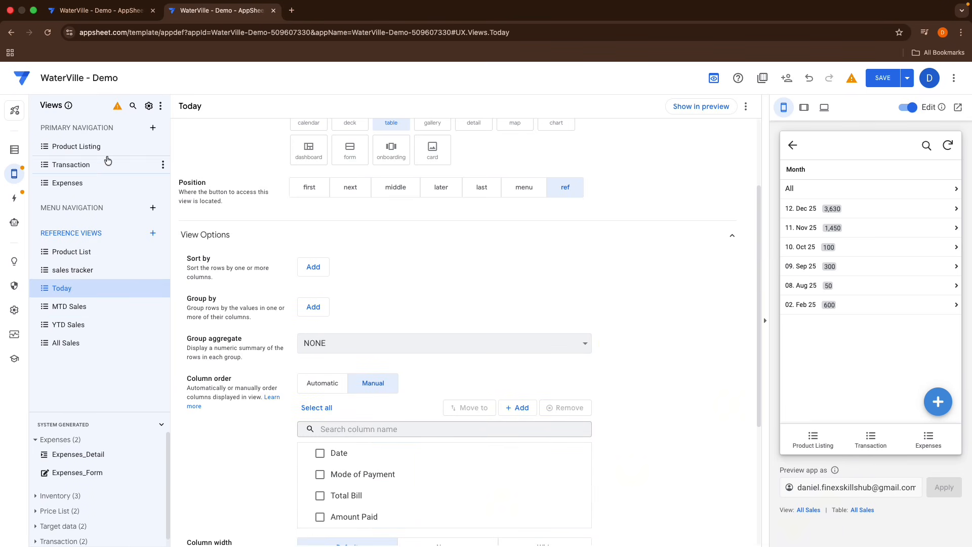
Step: Create a new primary navigation view named Sales with the dashboard view type
left_click(153, 127)
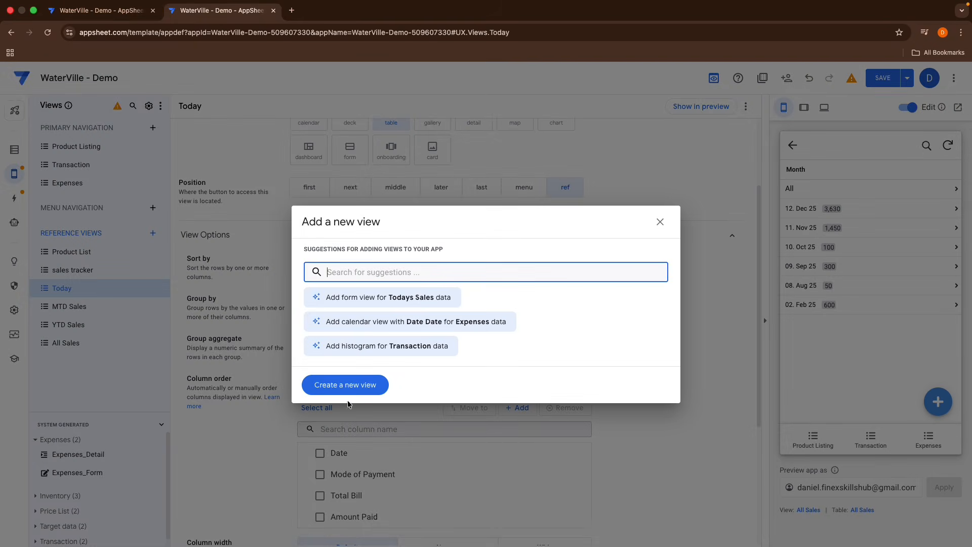
left_click(348, 385)
scroll(374, 313, "up", 3)
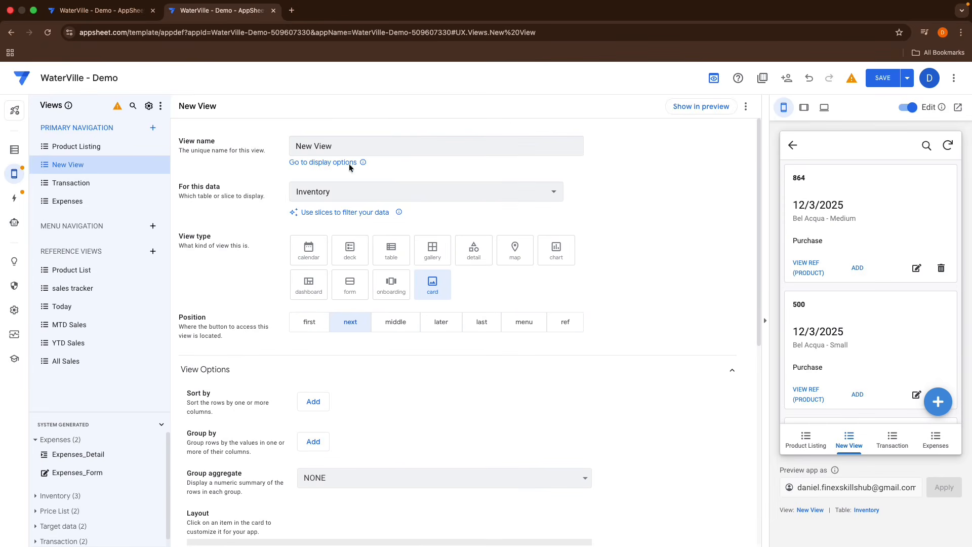
left_click_drag(345, 152, 233, 134)
key("BackSpace")
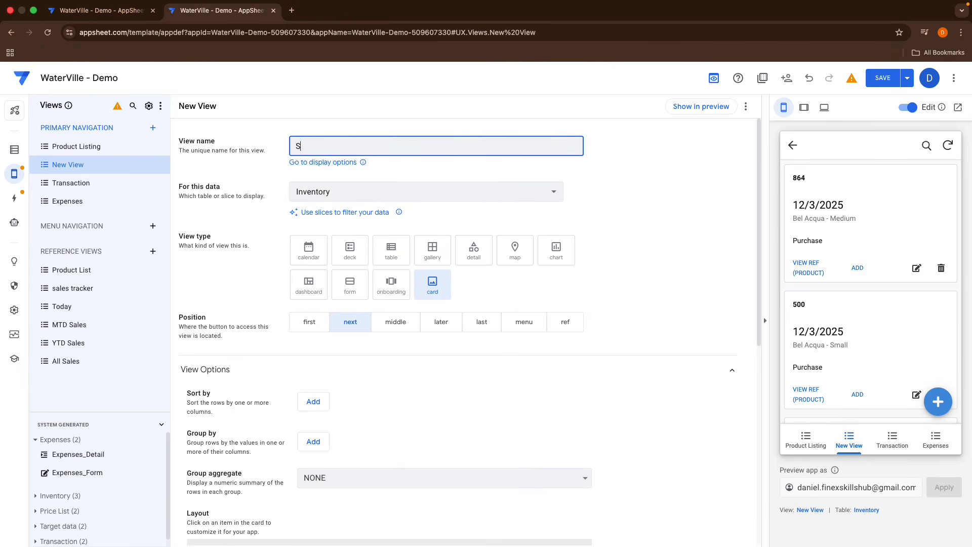
type("Sales")
left_click(307, 286)
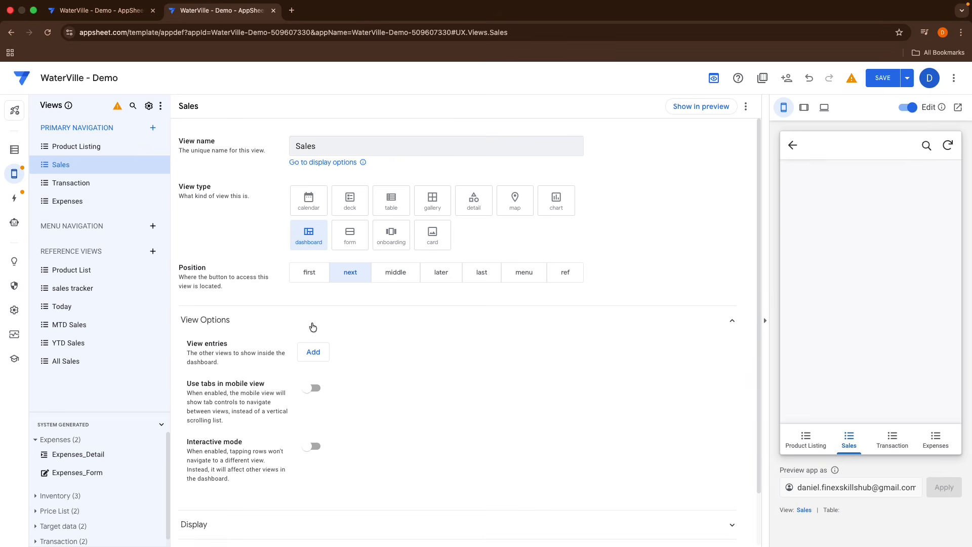
Step: Add Today, MTD Sales, YTD Sales and All Sales as the Sales dashboard's view entries
left_click(315, 348)
left_click(342, 353)
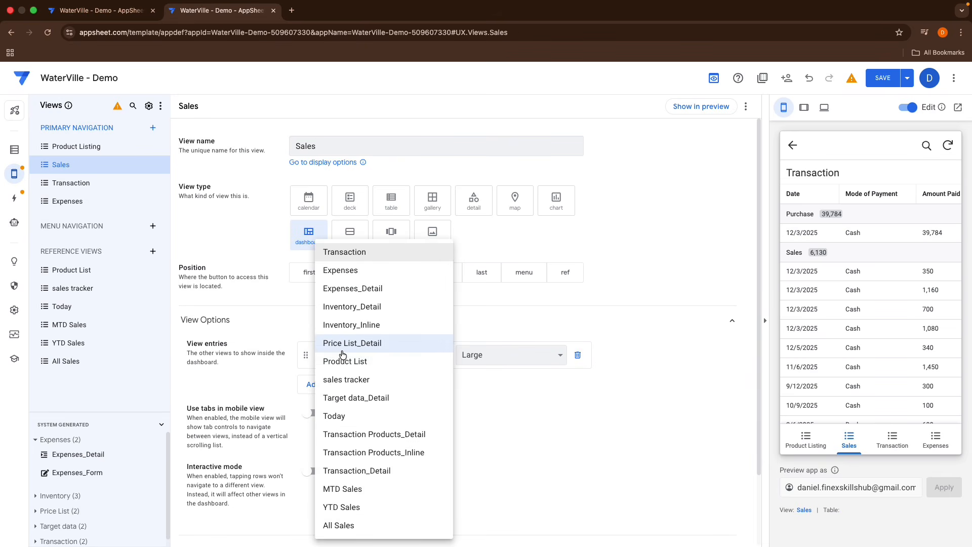
left_click(351, 419)
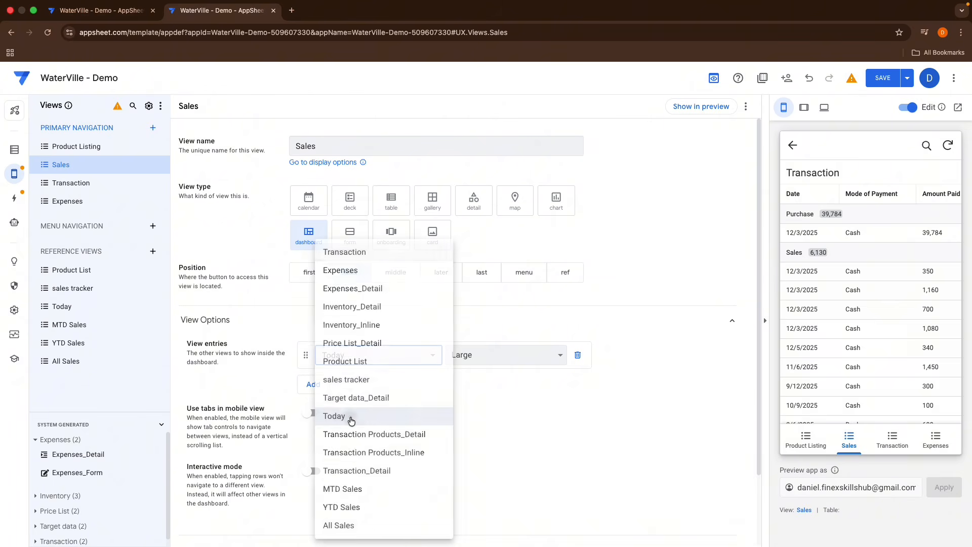
left_click(311, 385)
left_click(347, 391)
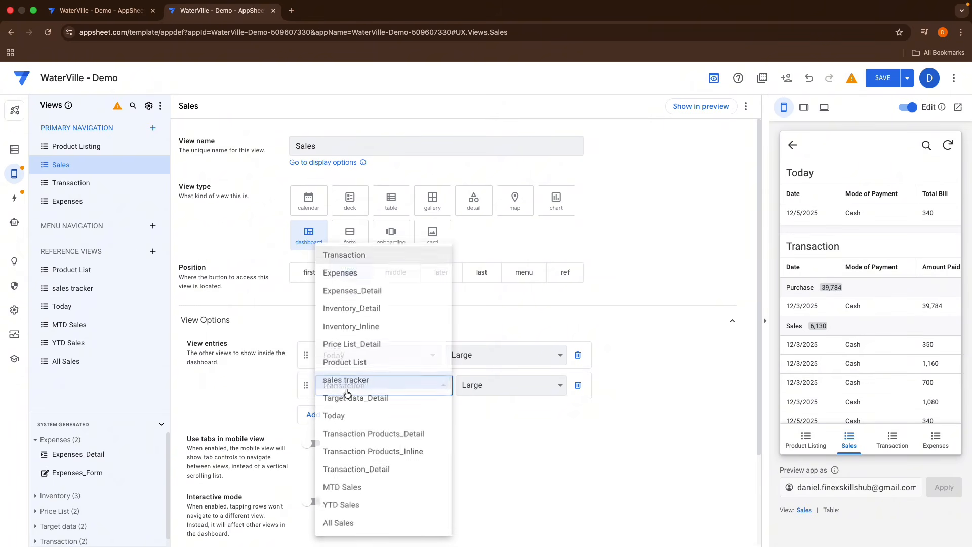
left_click(332, 490)
left_click(320, 418)
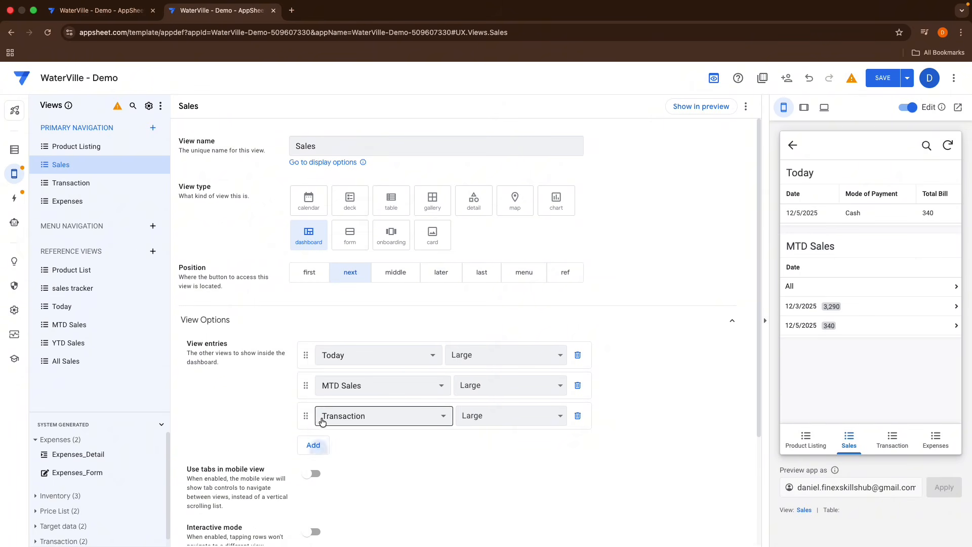
left_click(343, 505)
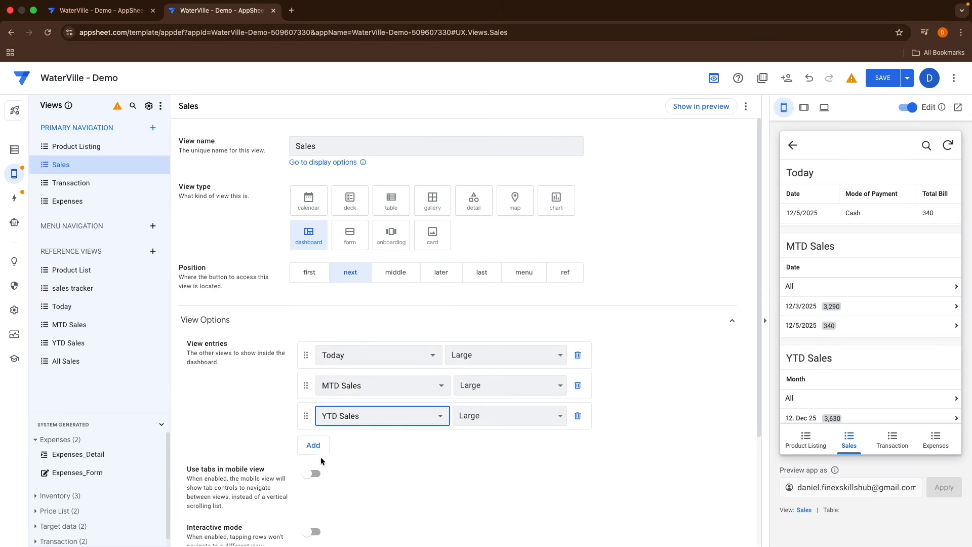
left_click(313, 445)
left_click(329, 446)
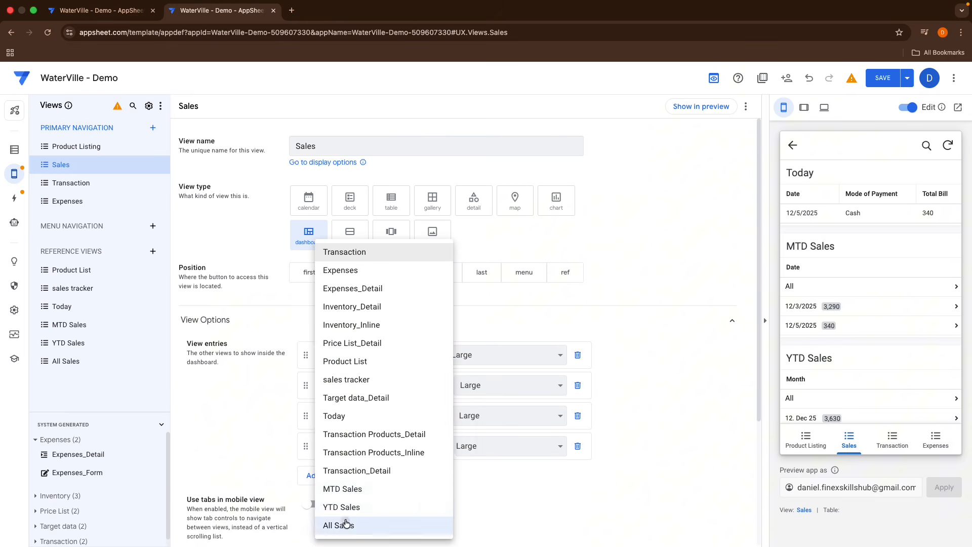
left_click(346, 524)
Step: Enable tabs in mobile view for the Sales dashboard
scroll(825, 341, "down", 4)
scroll(824, 342, "up", 4)
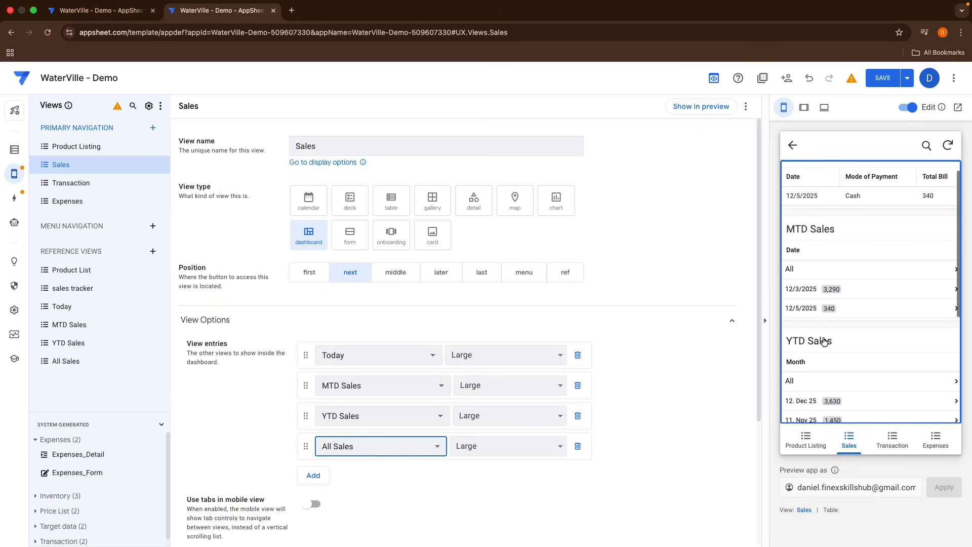
scroll(824, 342, "up", 1)
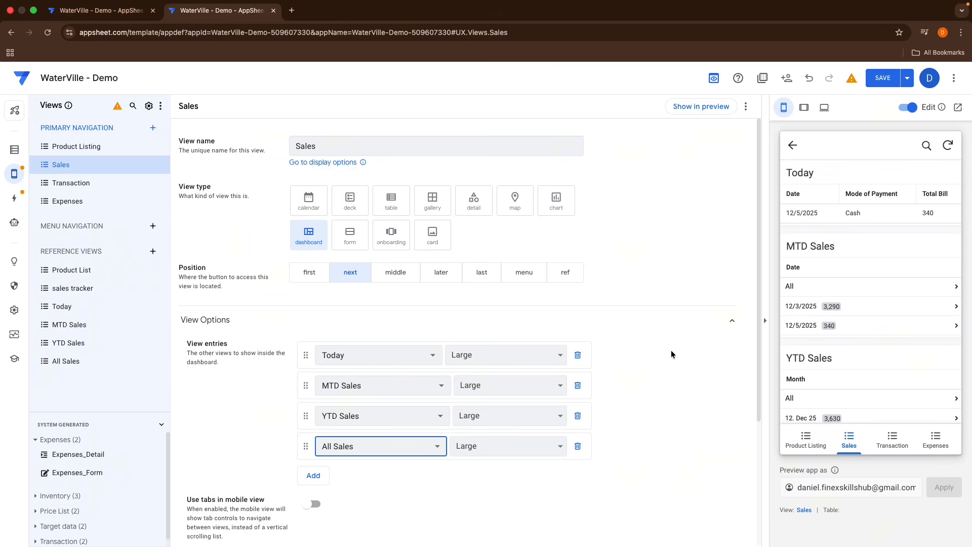
scroll(670, 350, "down", 3)
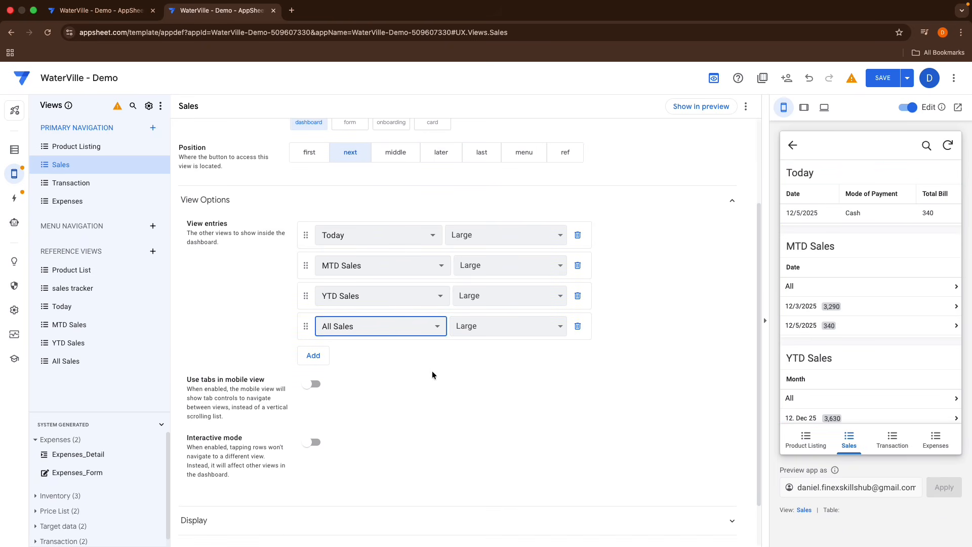
left_click(311, 390)
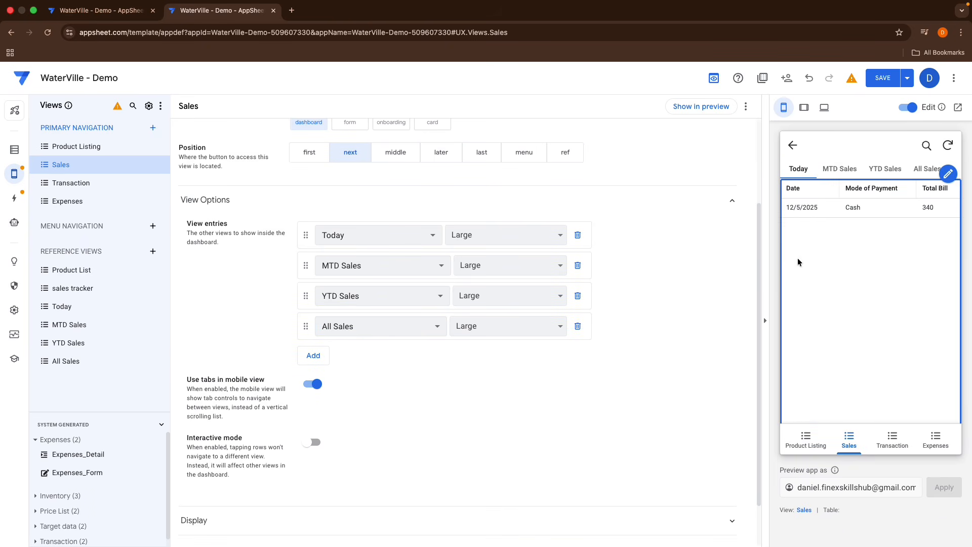
Step: Browse the dashboard's Today, MTD Sales, YTD Sales and All Sales tabs in the preview
left_click(839, 169)
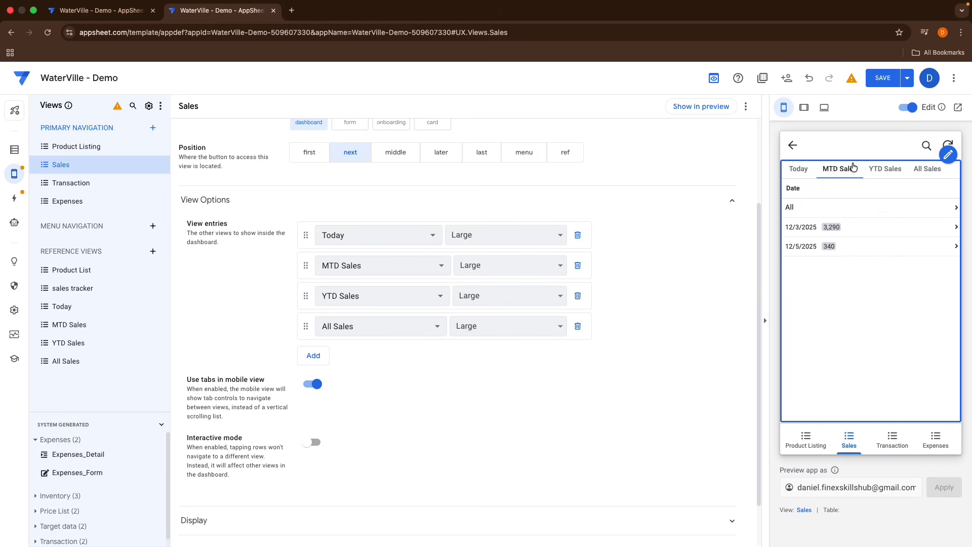
left_click(885, 168)
left_click(926, 170)
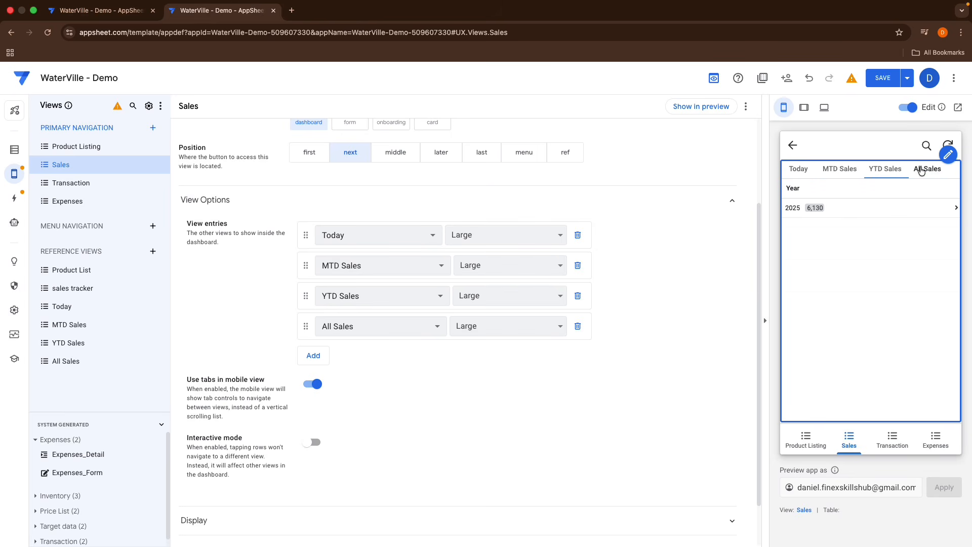
left_click(795, 177)
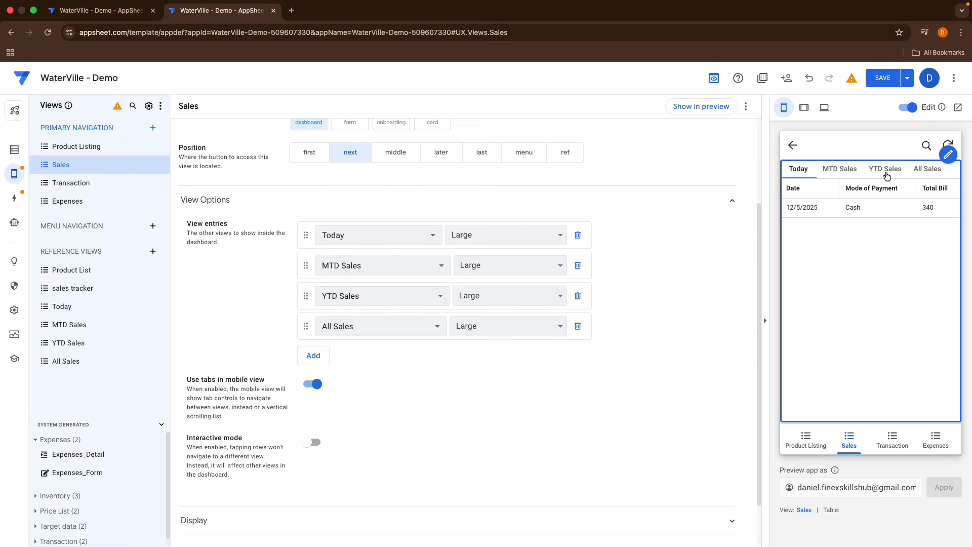
left_click(840, 177)
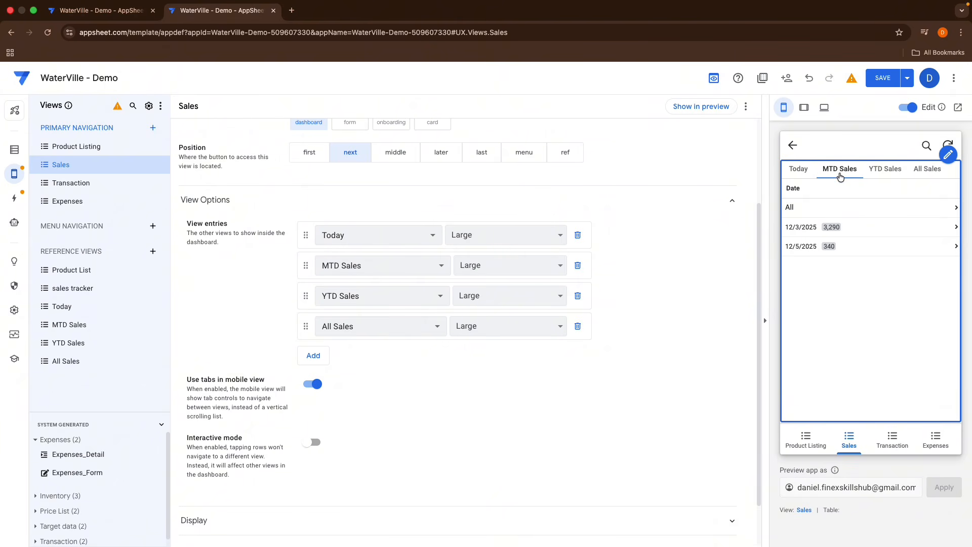
left_click(883, 170)
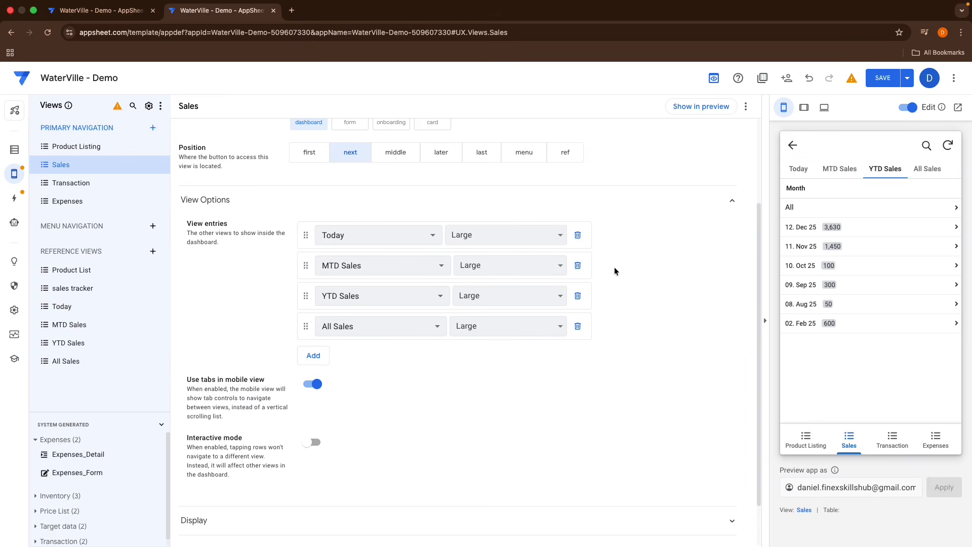
Step: Set the MTD Sales view's display name to the formula text(TODAY(),"MMM YY") and open the Sales dashboard in the preview
left_click(68, 325)
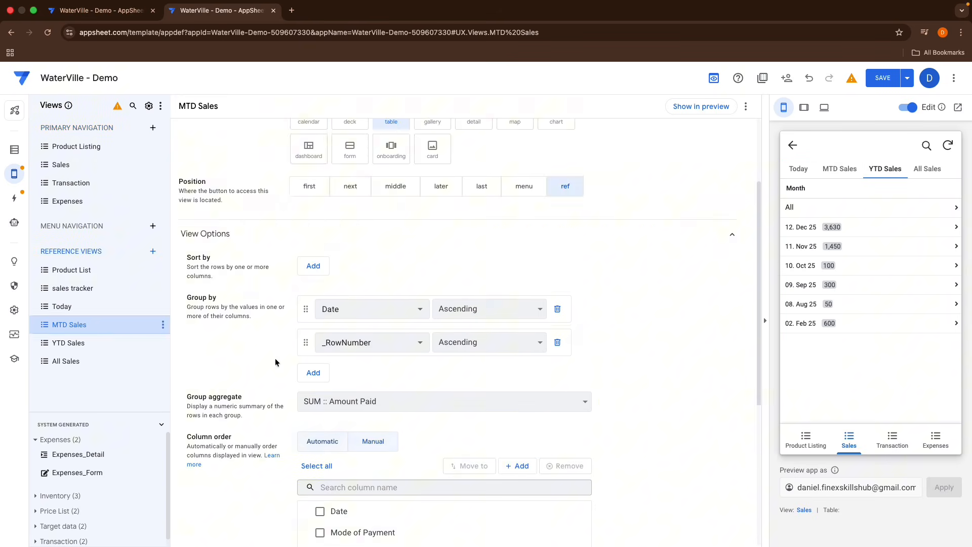
scroll(354, 387, "down", 6)
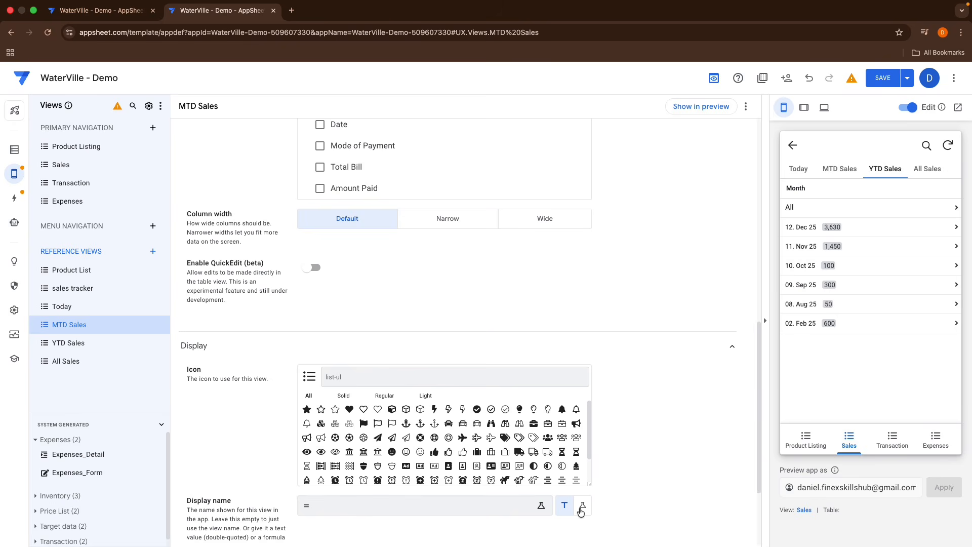
left_click(355, 505)
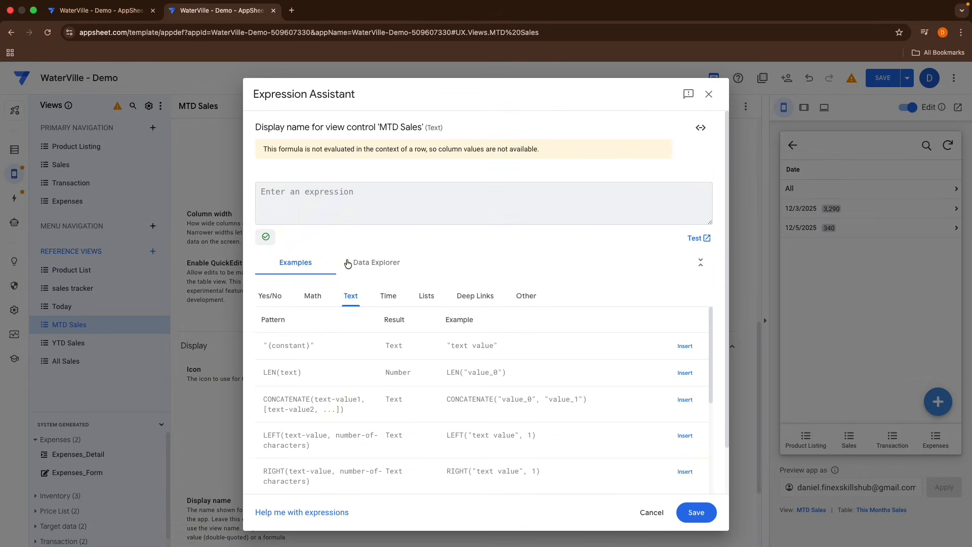
type("te")
type("xt(tod")
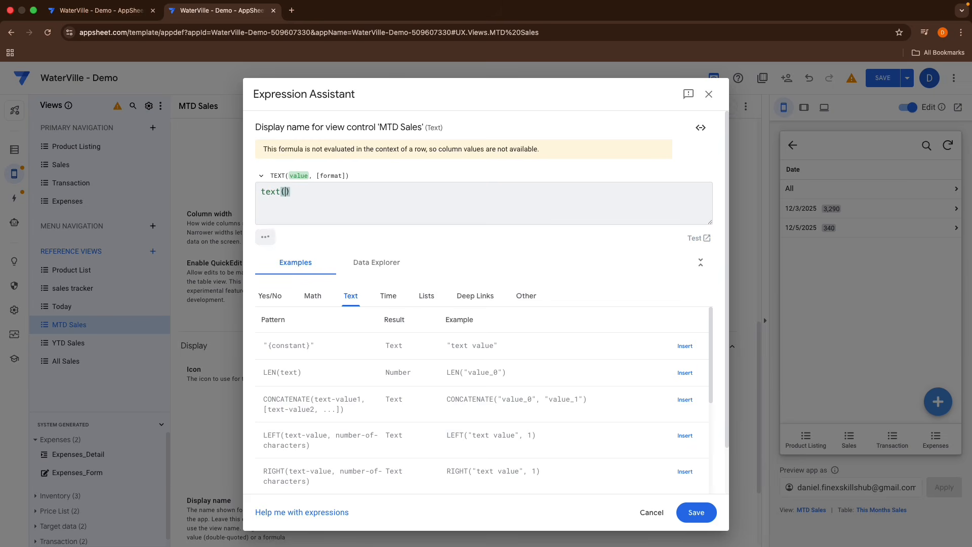
key("Return")
type(",\"MMM YY\")")
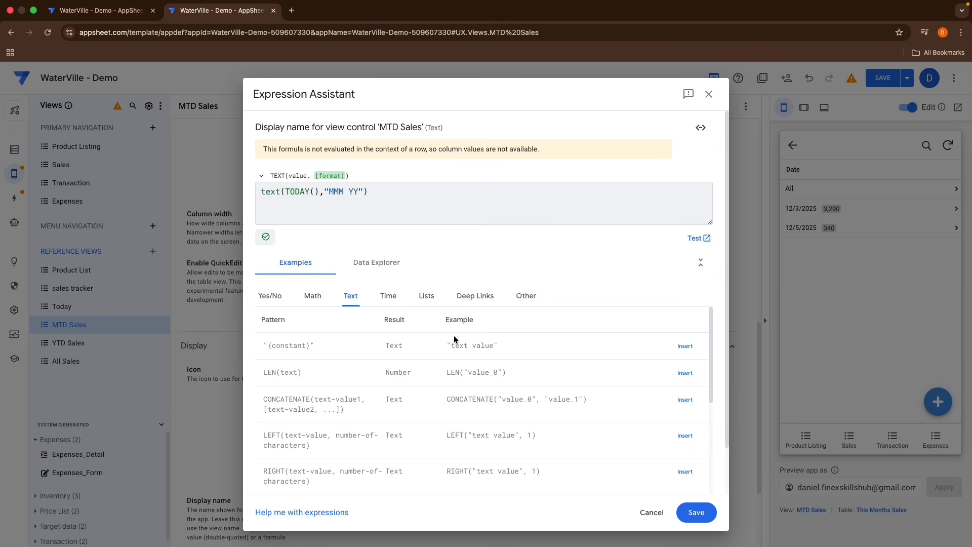
left_click(686, 516)
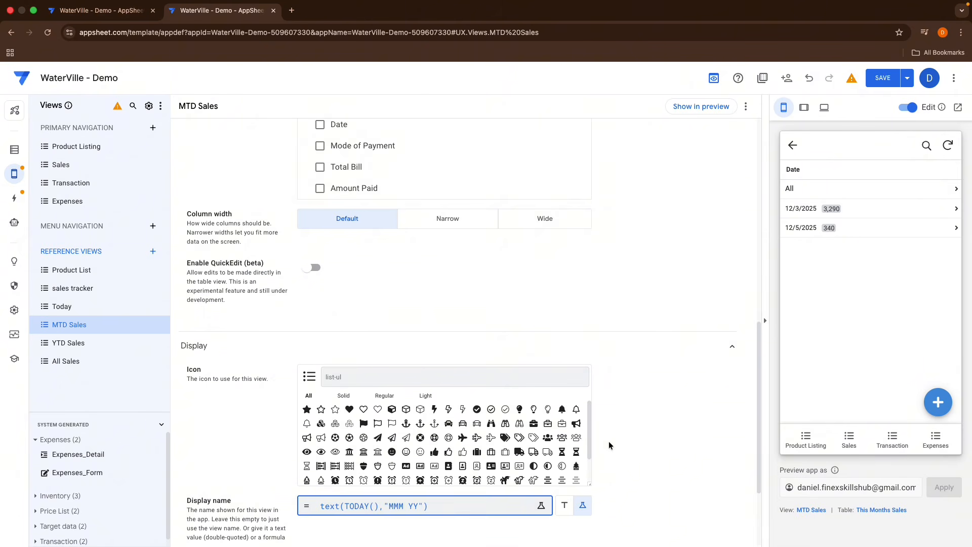
scroll(609, 445, "down", 3)
left_click(848, 438)
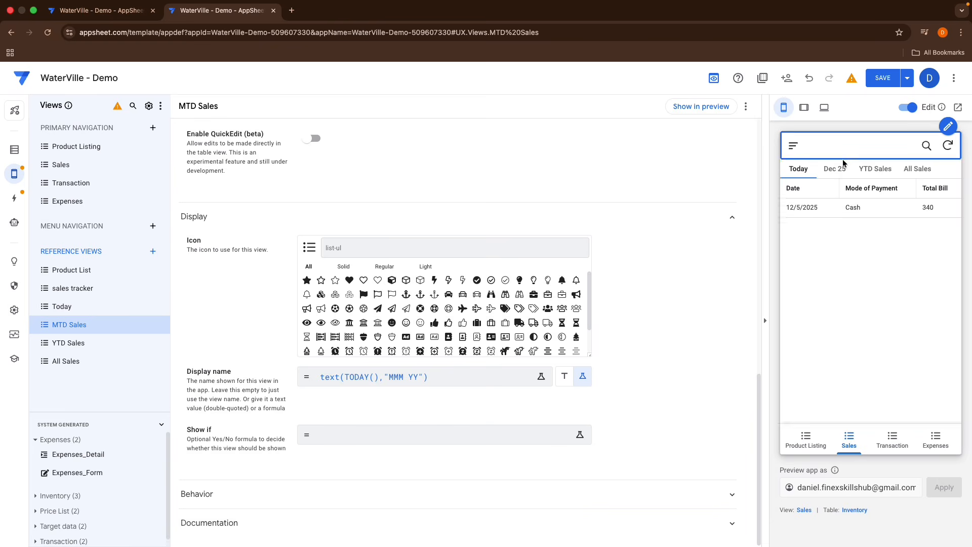
Step: Set the YTD Sales view's display name to the formula Year(TODAY())
left_click(73, 344)
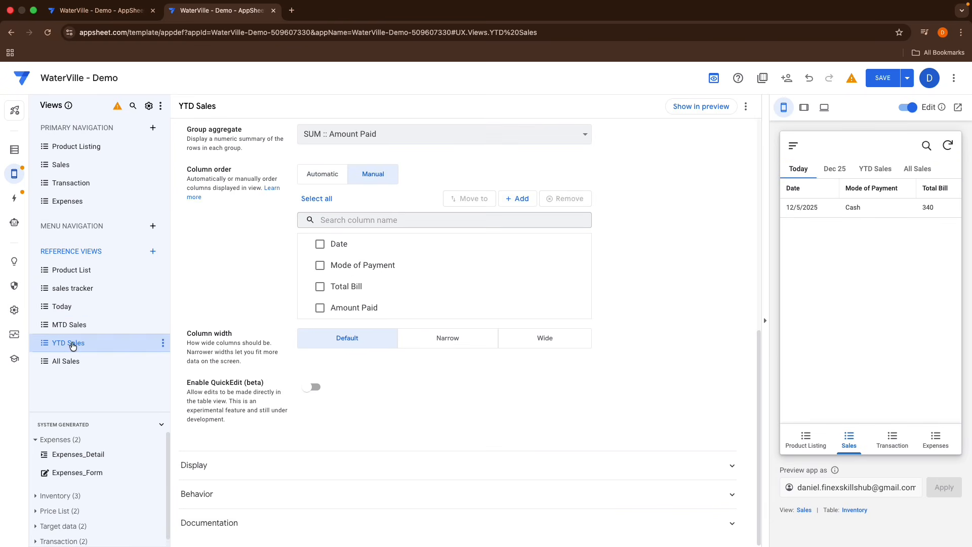
left_click(312, 464)
left_click(333, 378)
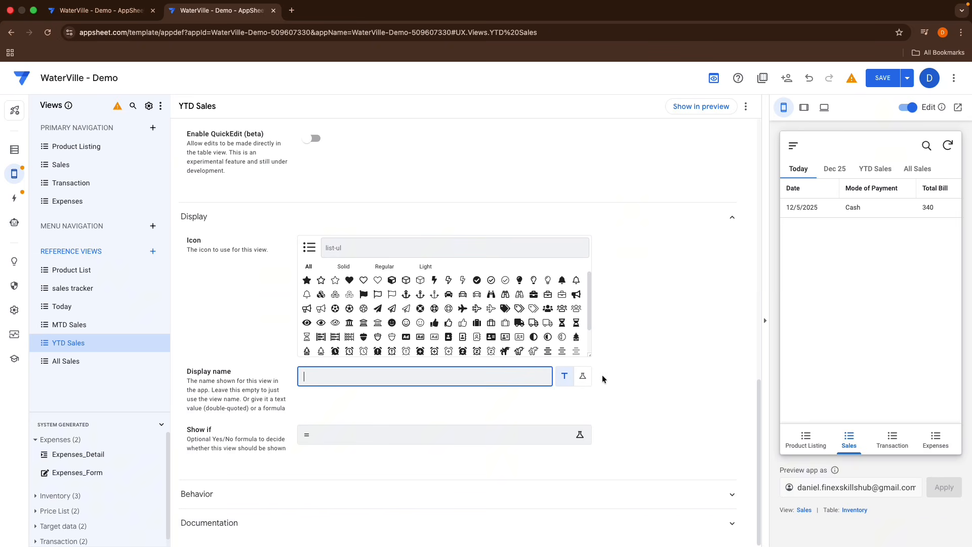
left_click(585, 382)
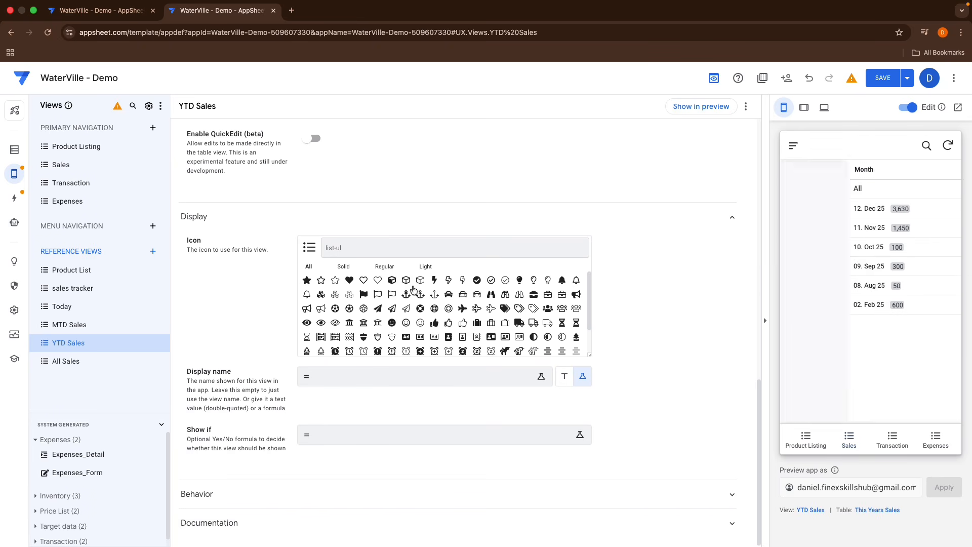
left_click(375, 376)
type("Y")
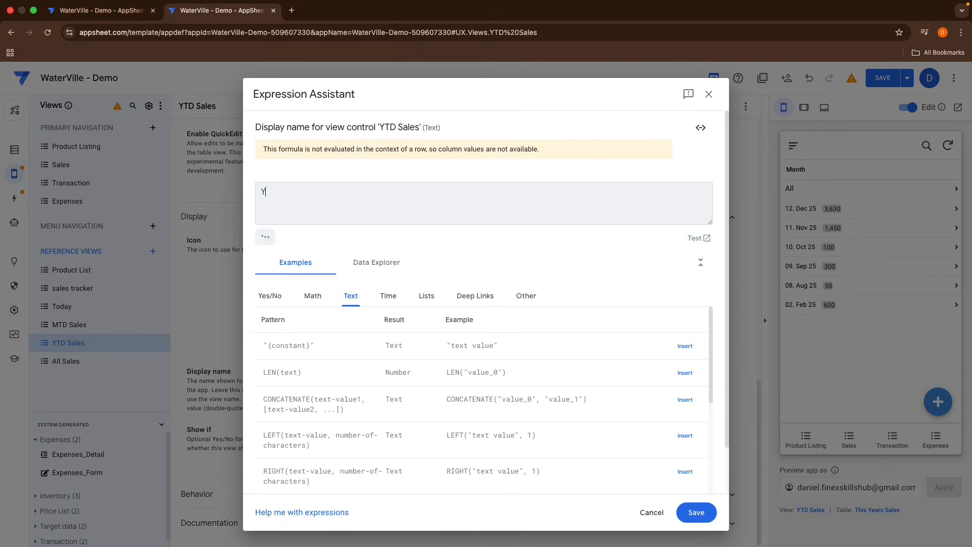
type("ear(")
type("Toda")
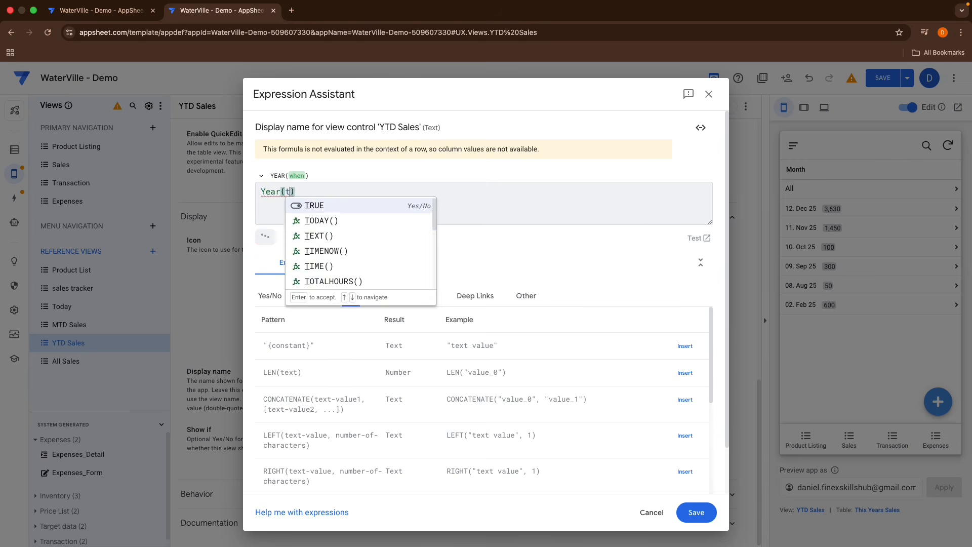
key("Return")
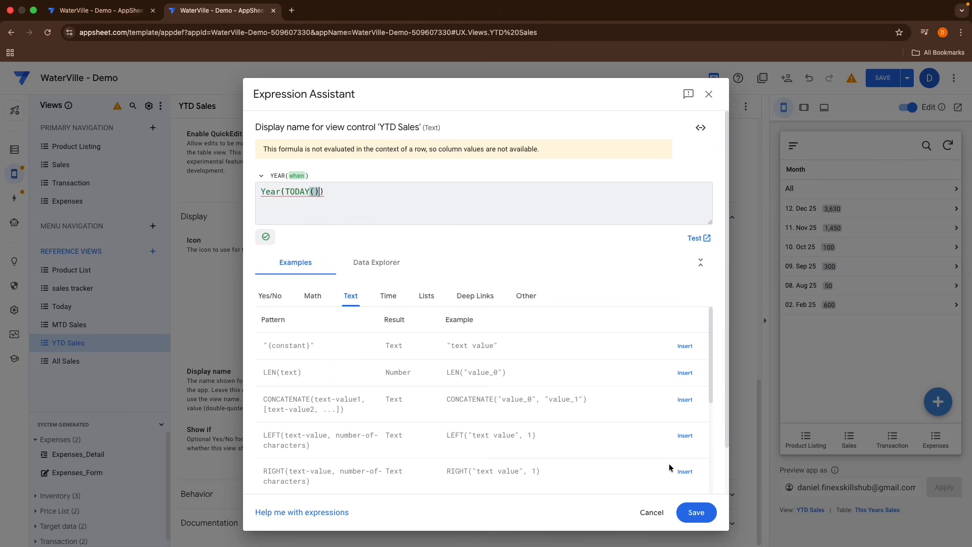
left_click(696, 513)
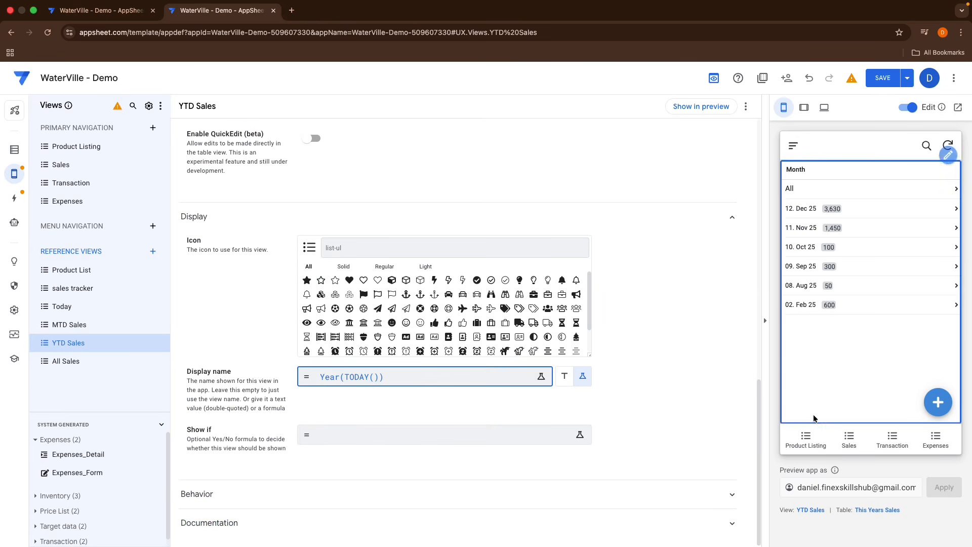
Step: Check the renamed tabs of the Sales dashboard in the preview, switching between Sales and Transaction
left_click(849, 438)
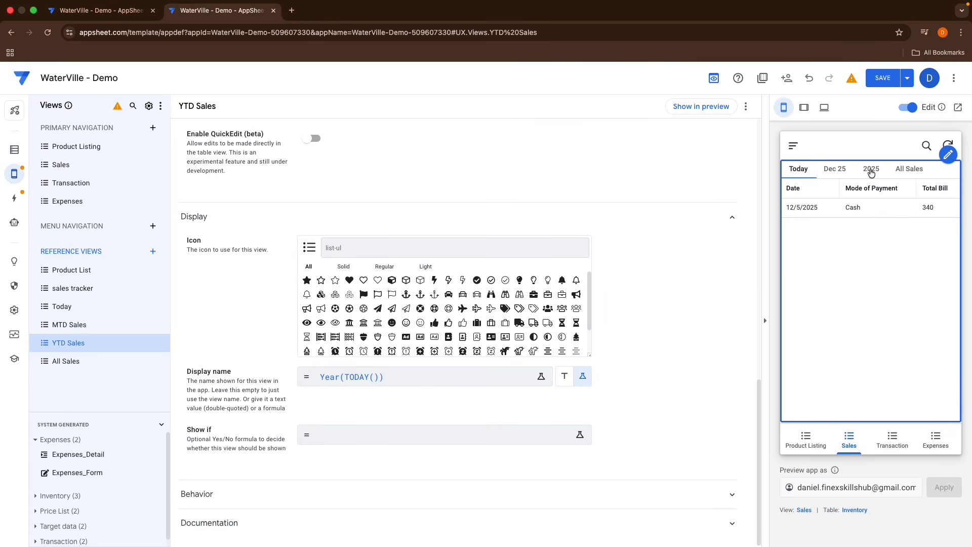
left_click(872, 172)
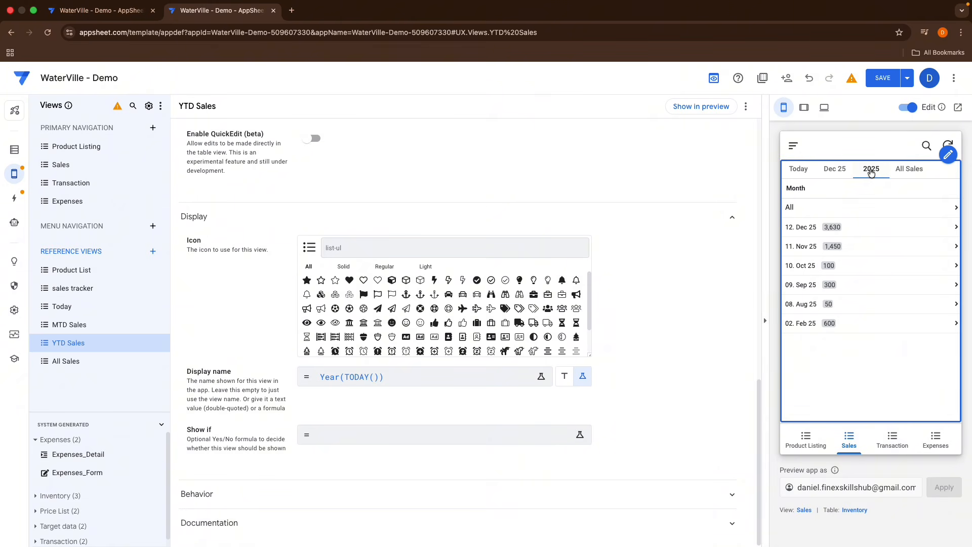
left_click(900, 173)
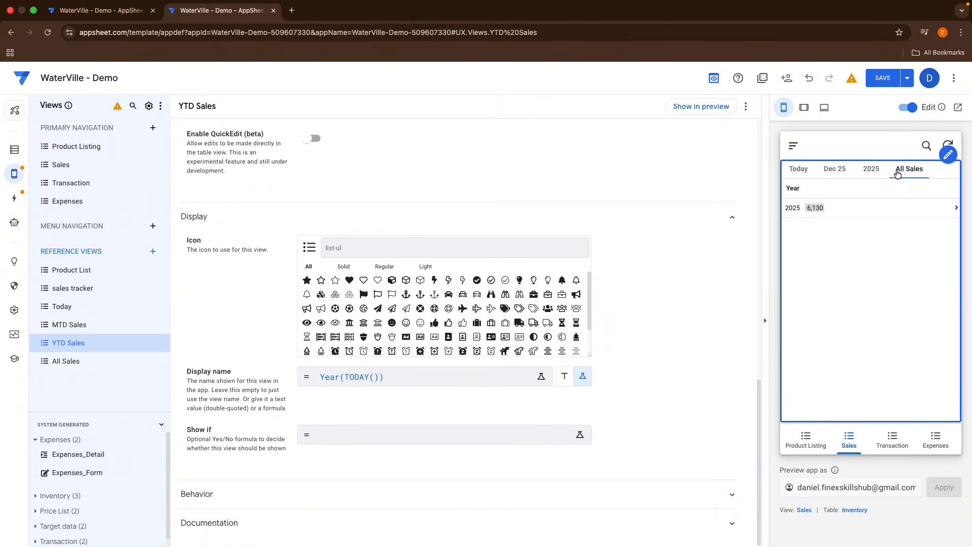
left_click(873, 175)
left_click(833, 172)
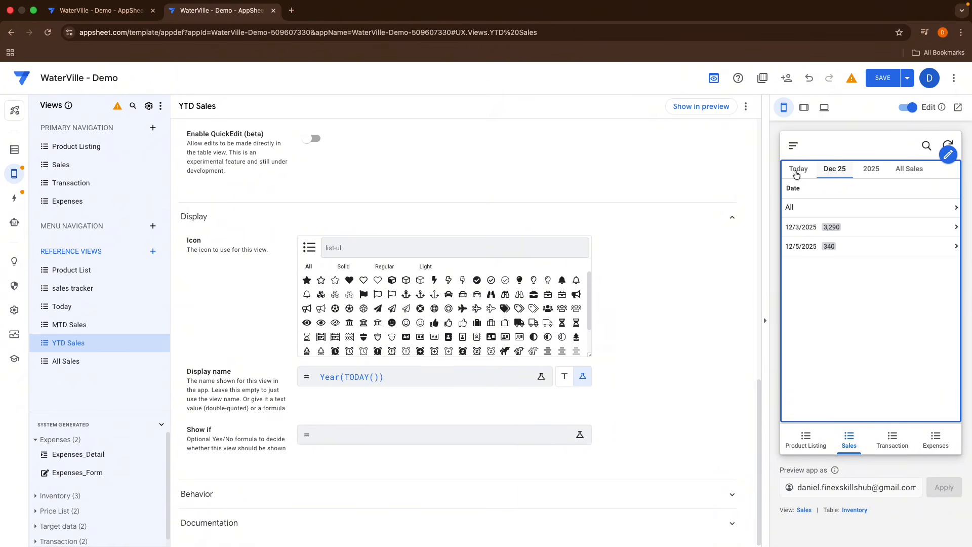
left_click(796, 173)
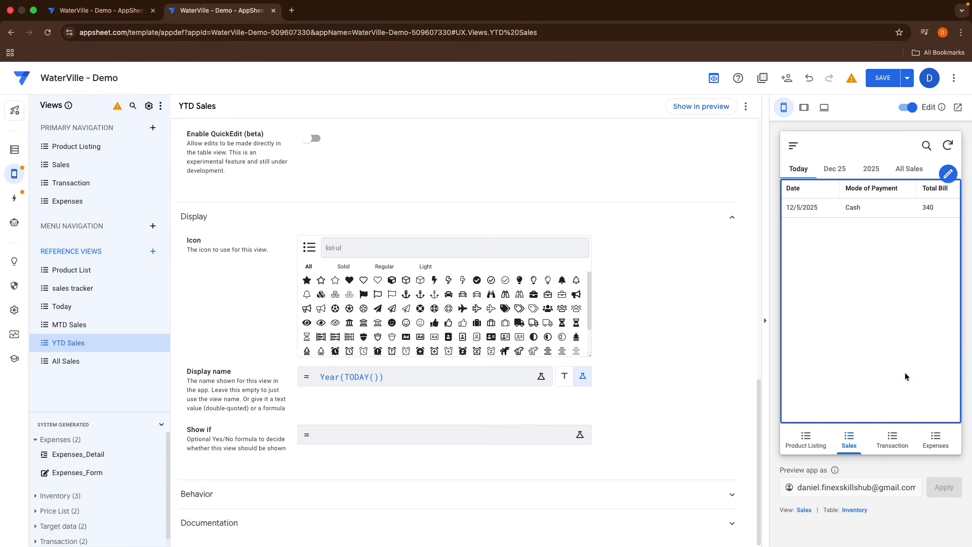
left_click(892, 439)
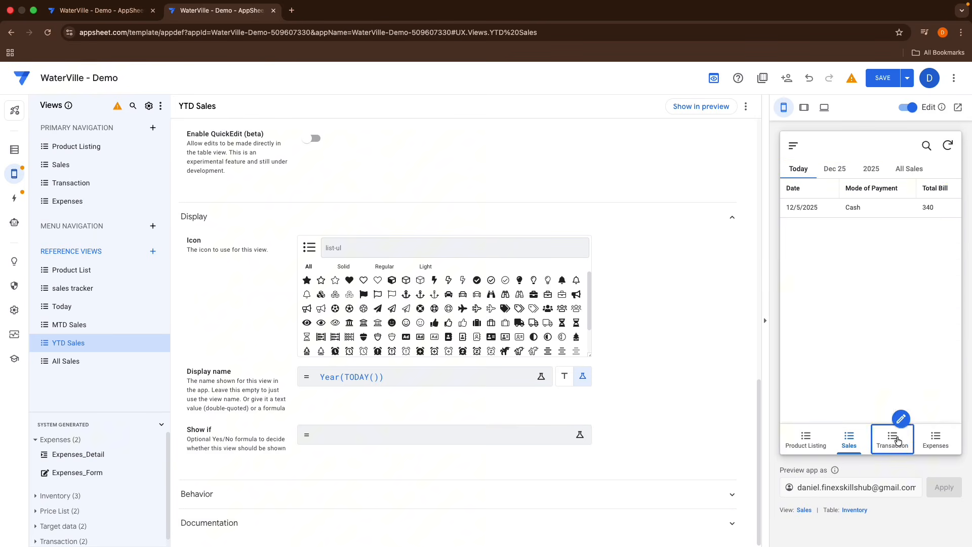
left_click(851, 439)
Step: Enable Show primary actions in dashboards in the view type options settings
left_click(14, 309)
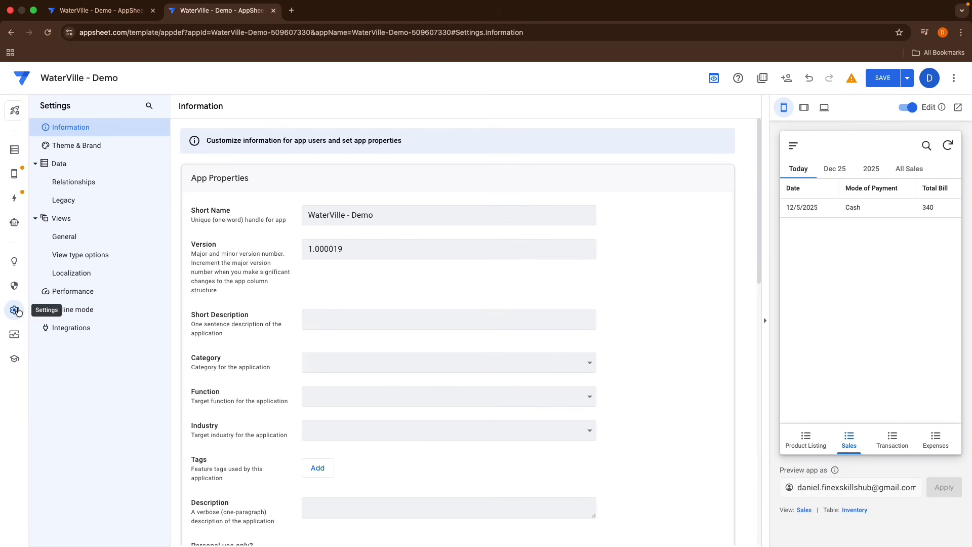
left_click(85, 256)
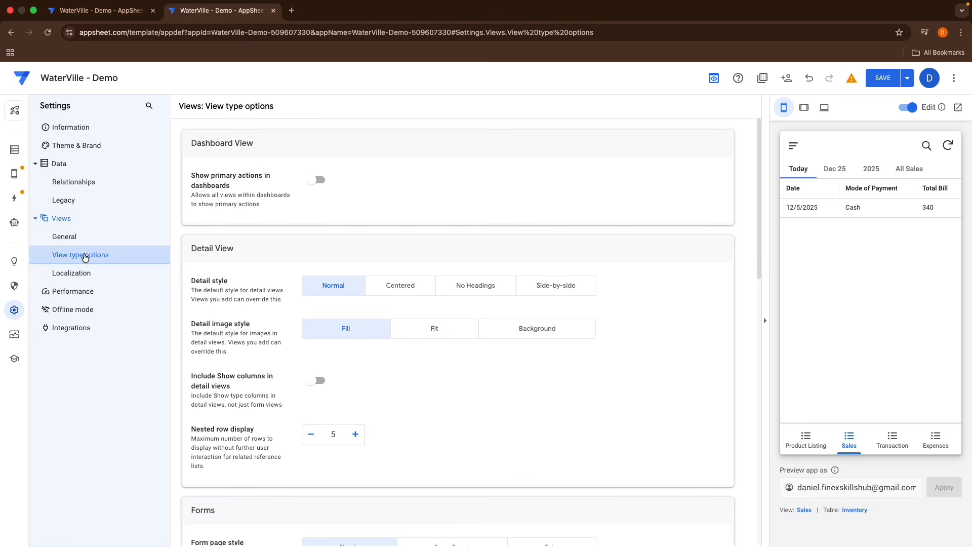
left_click(313, 186)
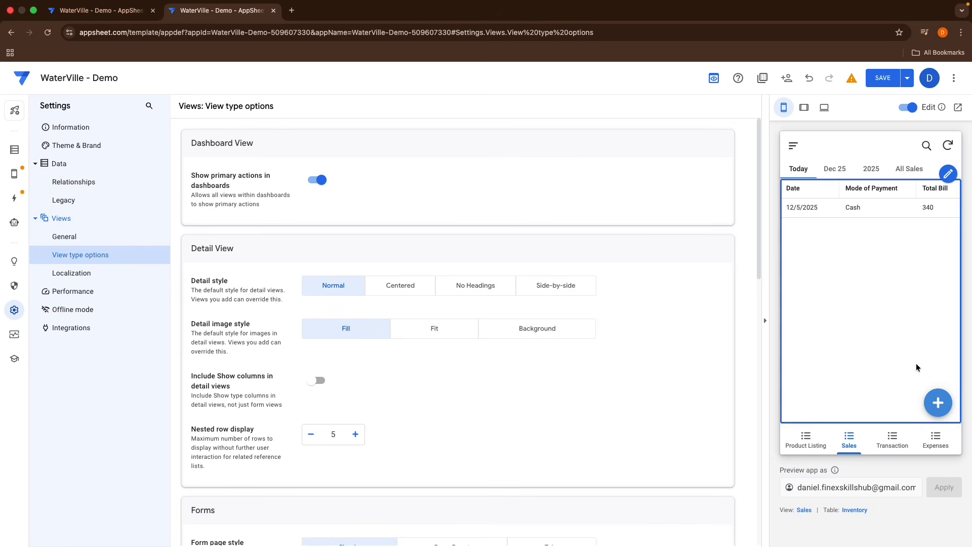
Step: Browse the Today, Dec 25, 2025 and All Sales dashboard tabs in the preview
left_click(835, 175)
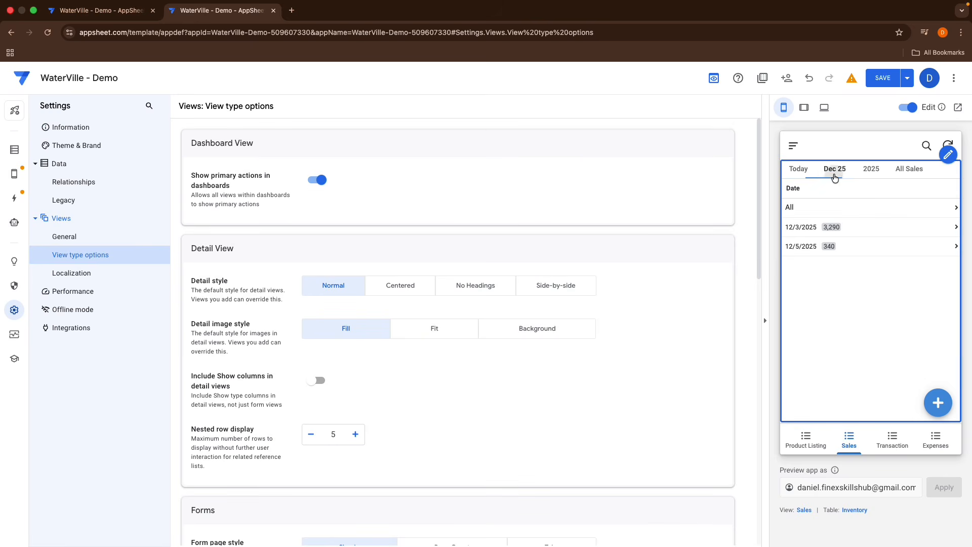
left_click(870, 171)
left_click(903, 171)
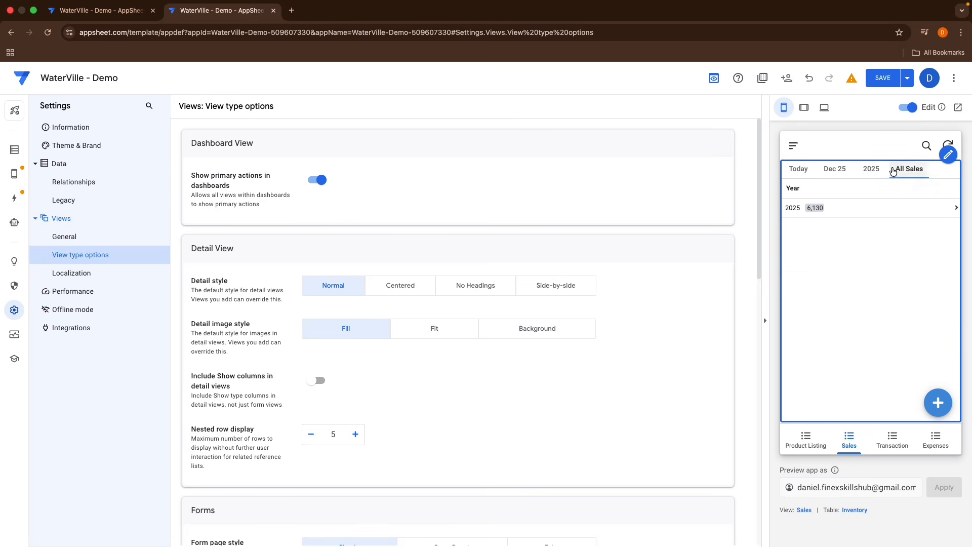
left_click(873, 170)
left_click(836, 171)
left_click(799, 172)
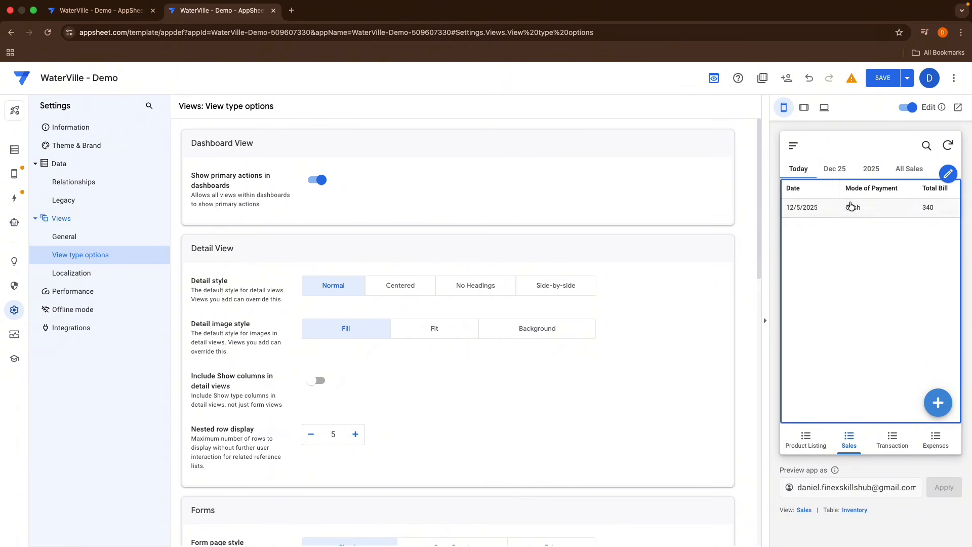
left_click(835, 170)
left_click(880, 176)
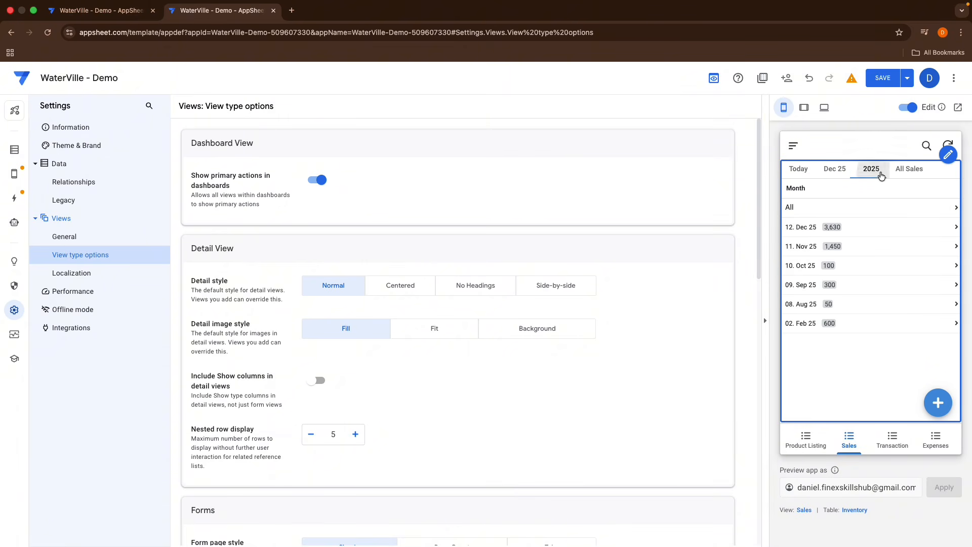
left_click(903, 170)
left_click(875, 174)
left_click(844, 175)
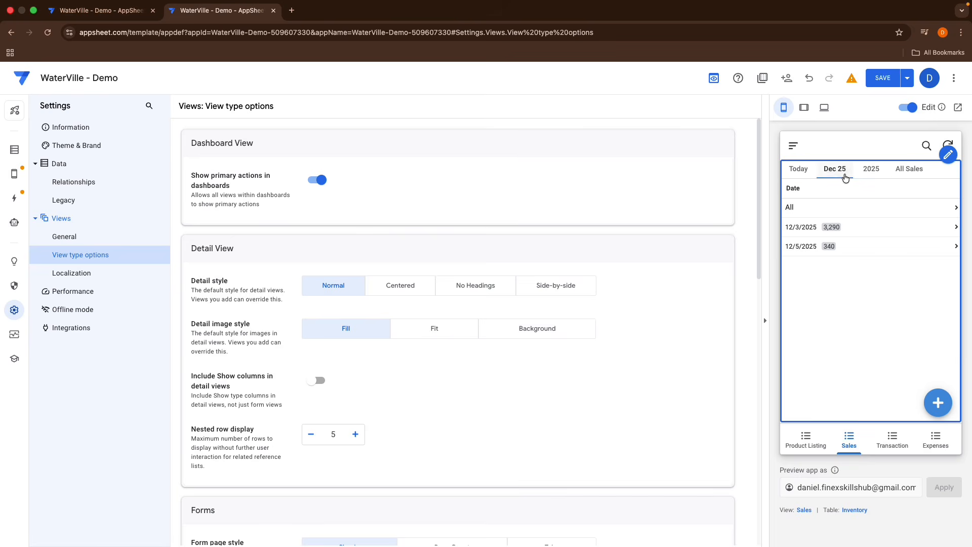
Step: Turn off Adds in the update mode of the This Months Sales, This Years Sales and All Sales slices
left_click(15, 158)
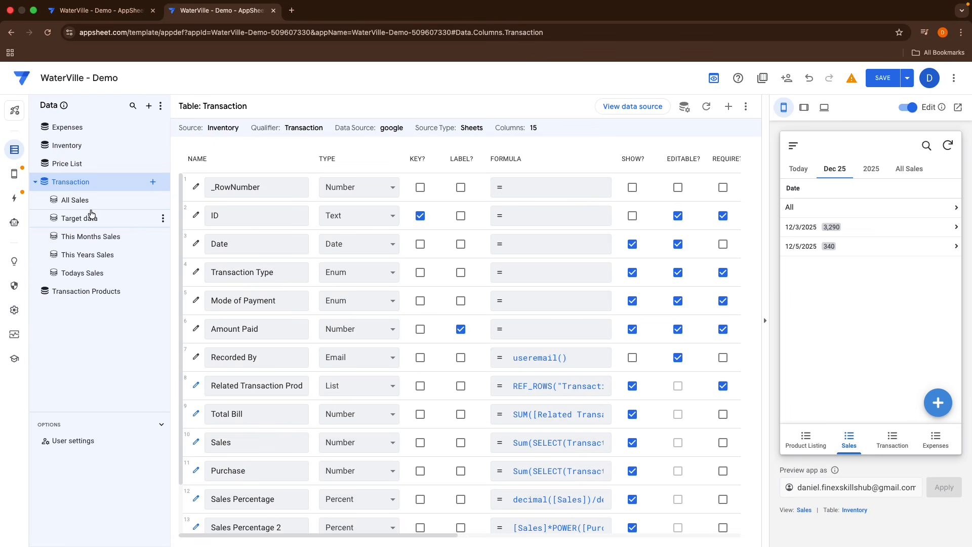
left_click(90, 242)
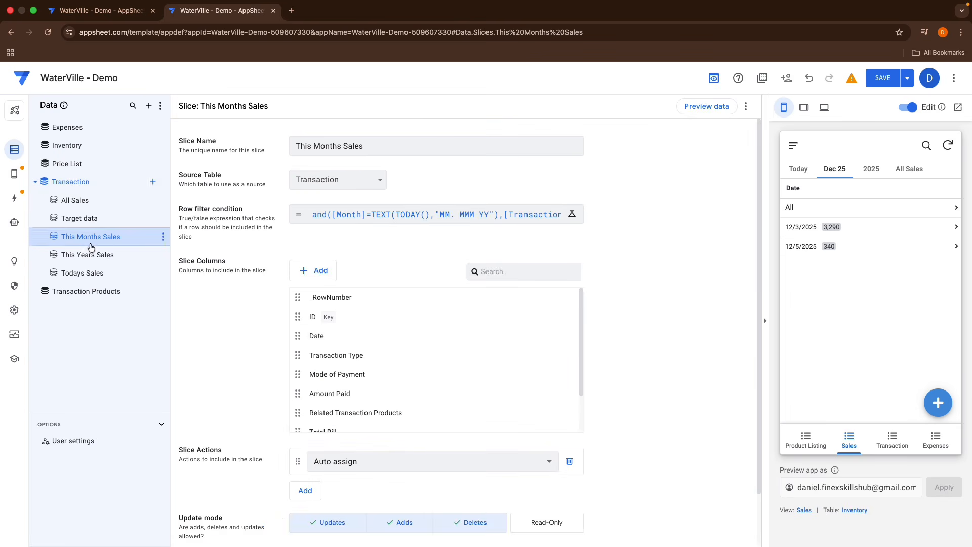
left_click(388, 520)
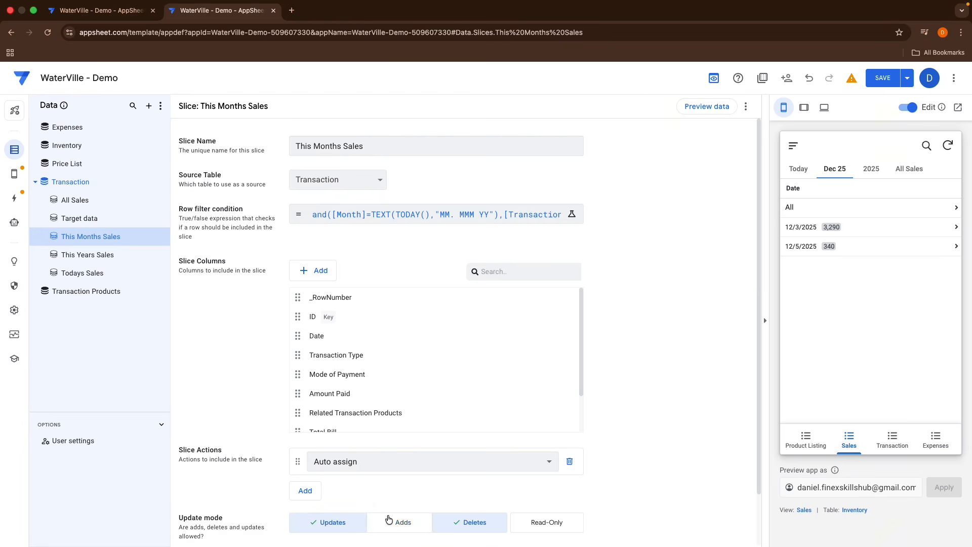
left_click(96, 254)
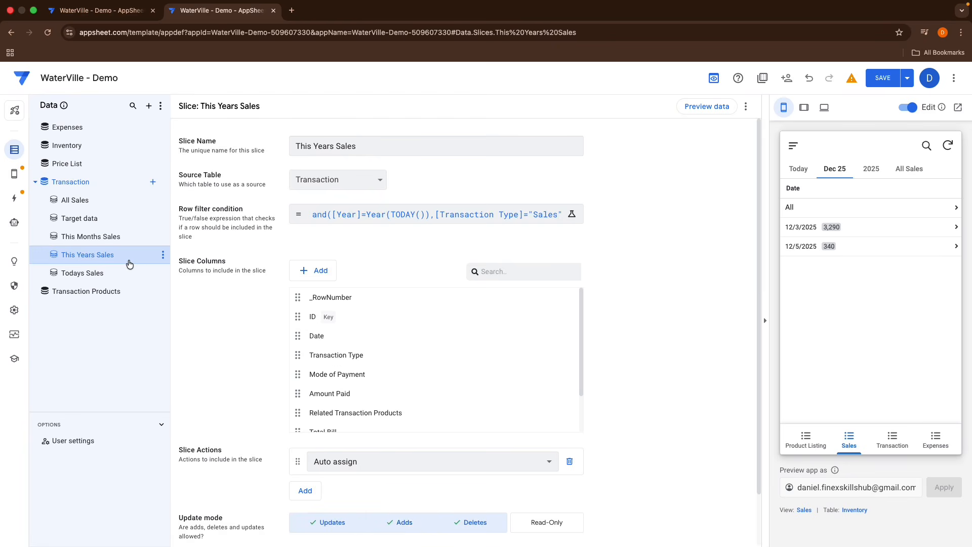
left_click(397, 522)
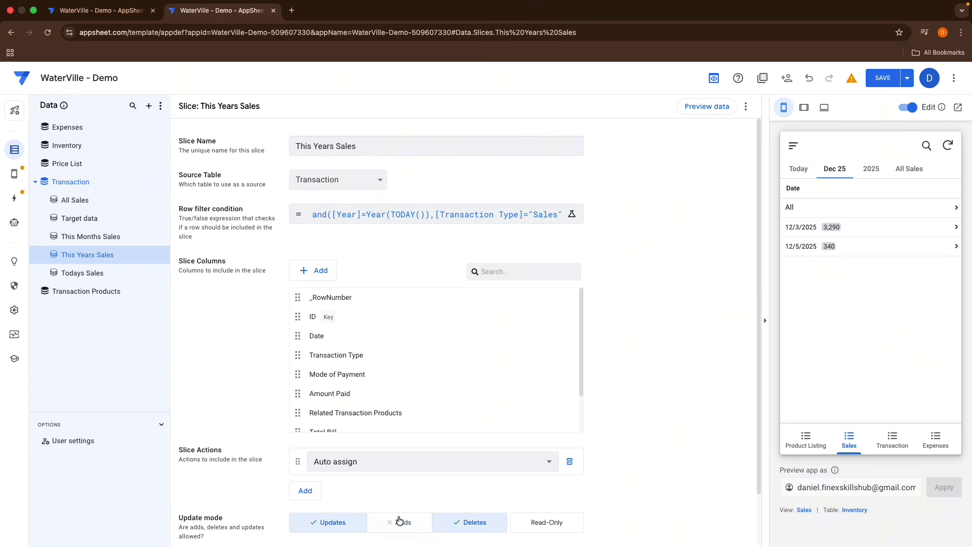
left_click(69, 201)
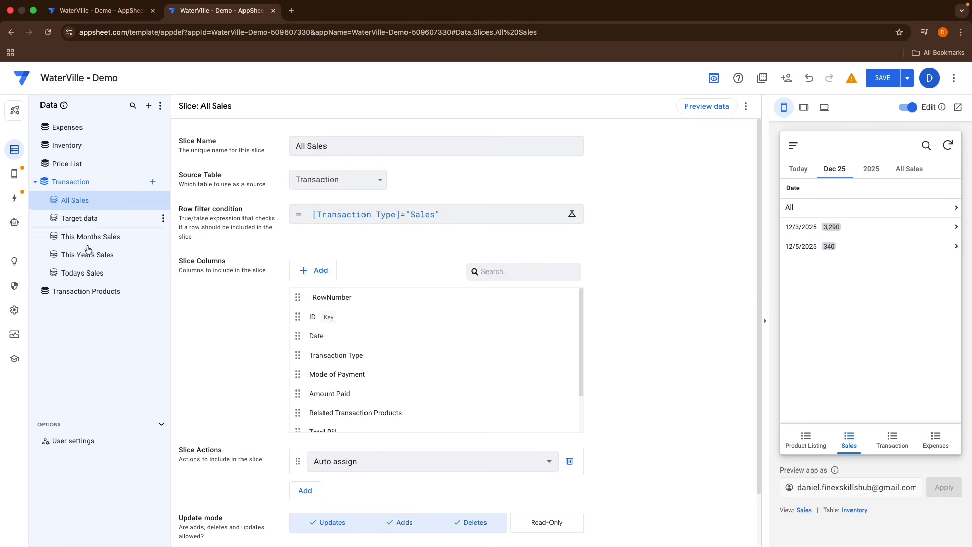
left_click(418, 529)
Step: Open the Todays Sales slice and review the dashboard's tabs in the preview
left_click(81, 274)
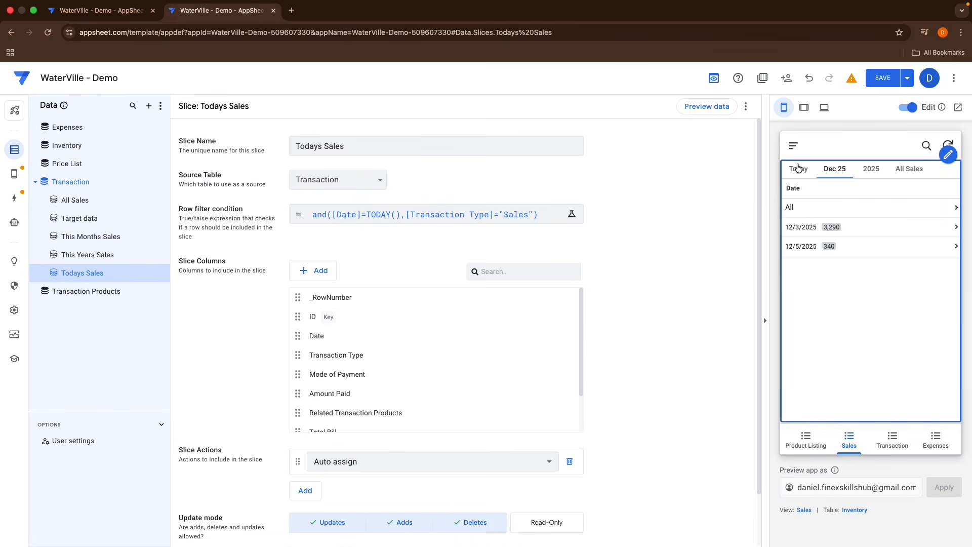
left_click(835, 169)
left_click(867, 170)
left_click(906, 172)
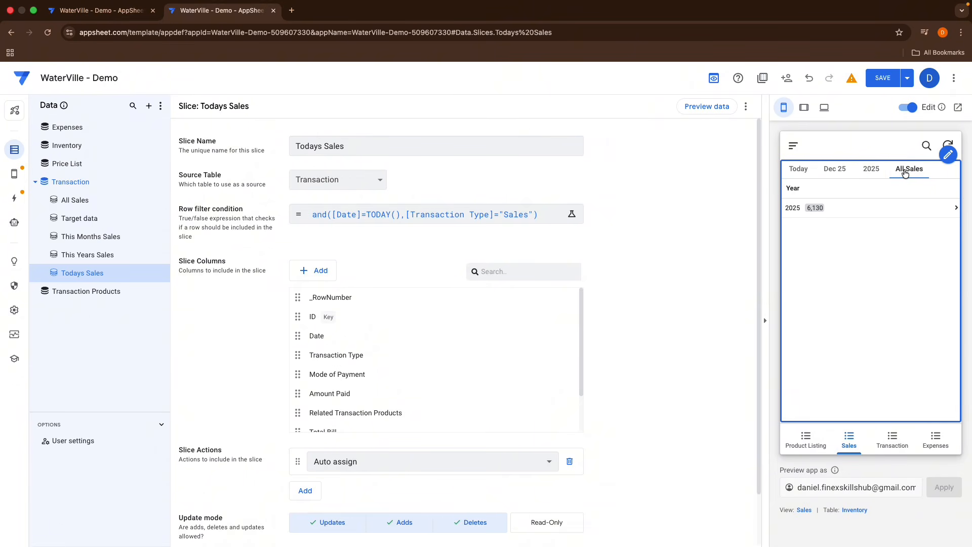